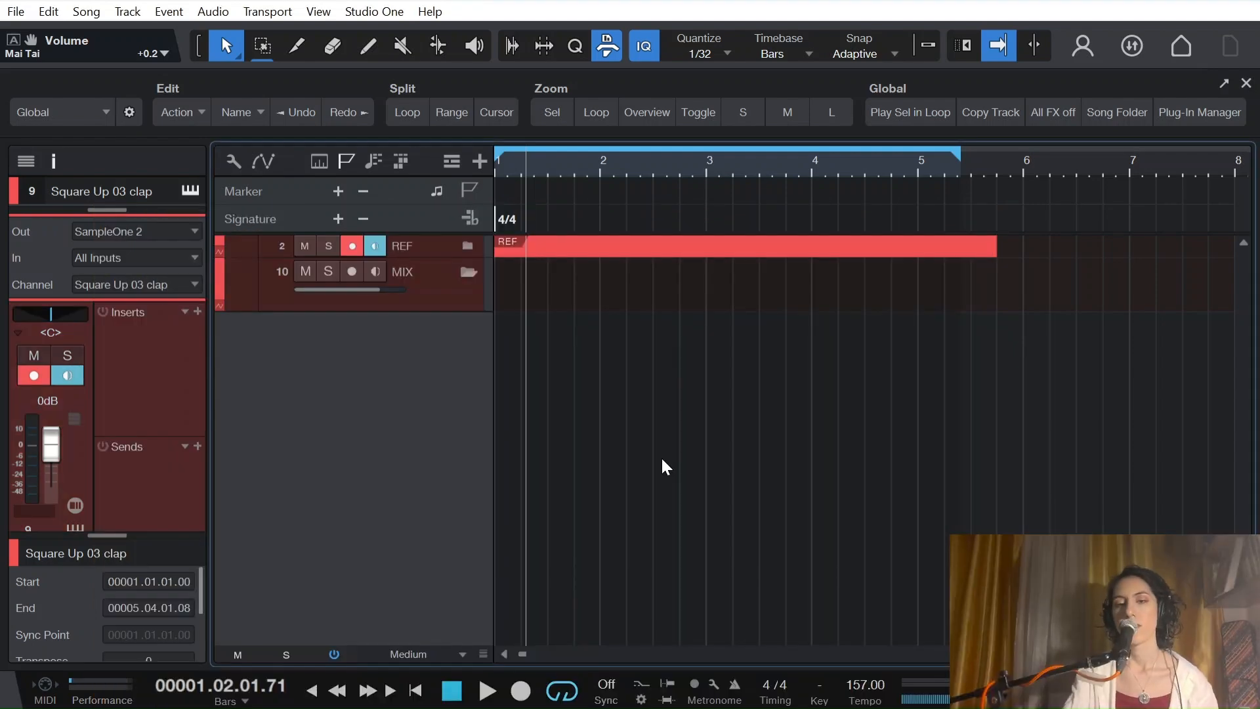
Add a Mai Tai synth on a new instrument track and load its "+ init" preset
key(F5)
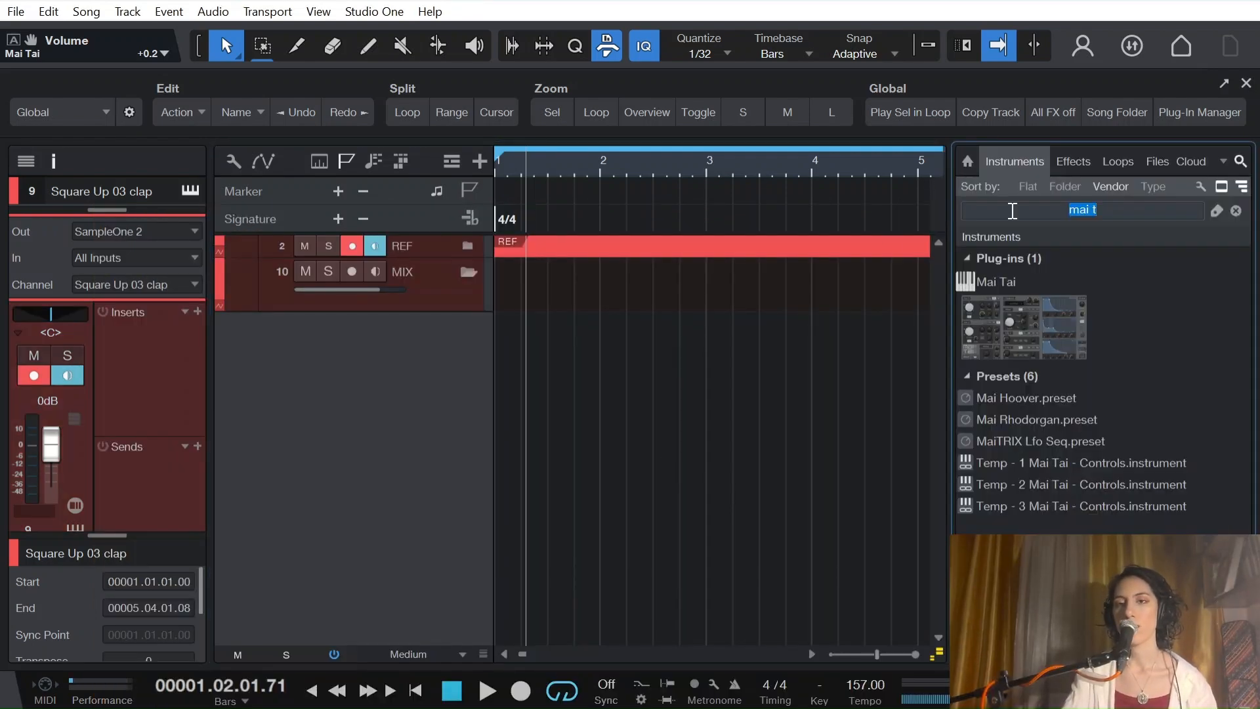
click(1118, 212)
drag(1053, 332, 590, 366)
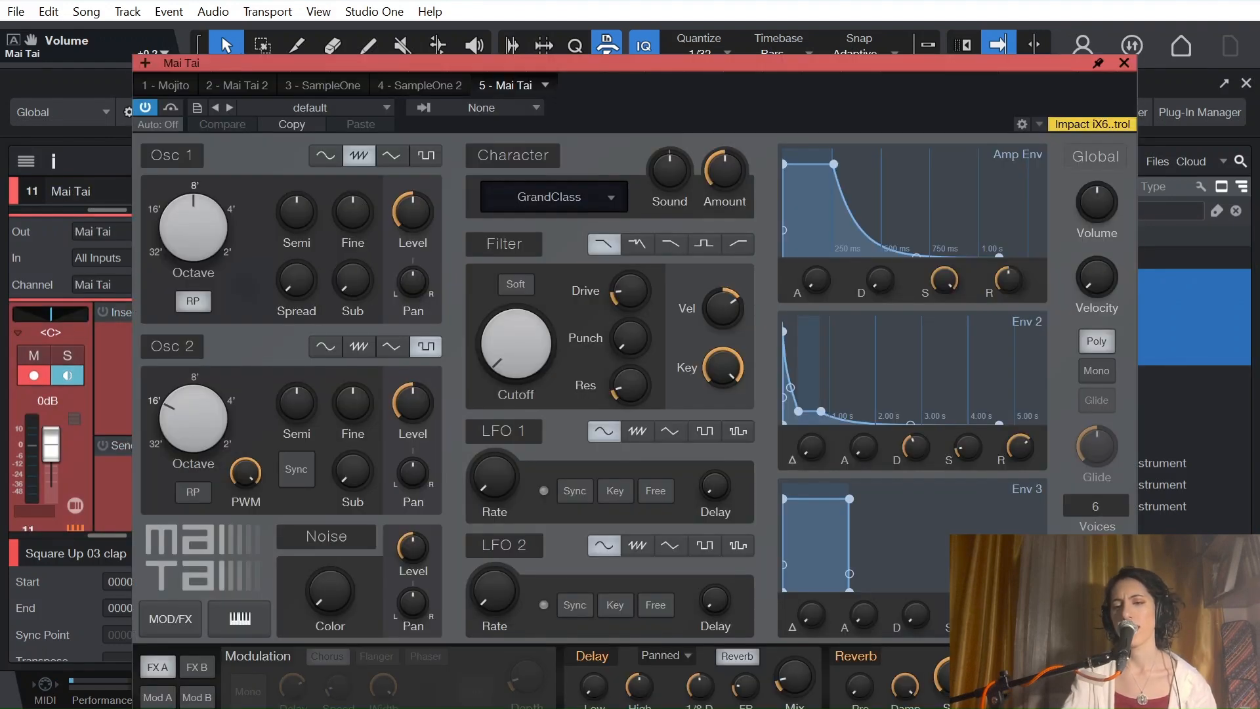
drag(912, 66, 957, 53)
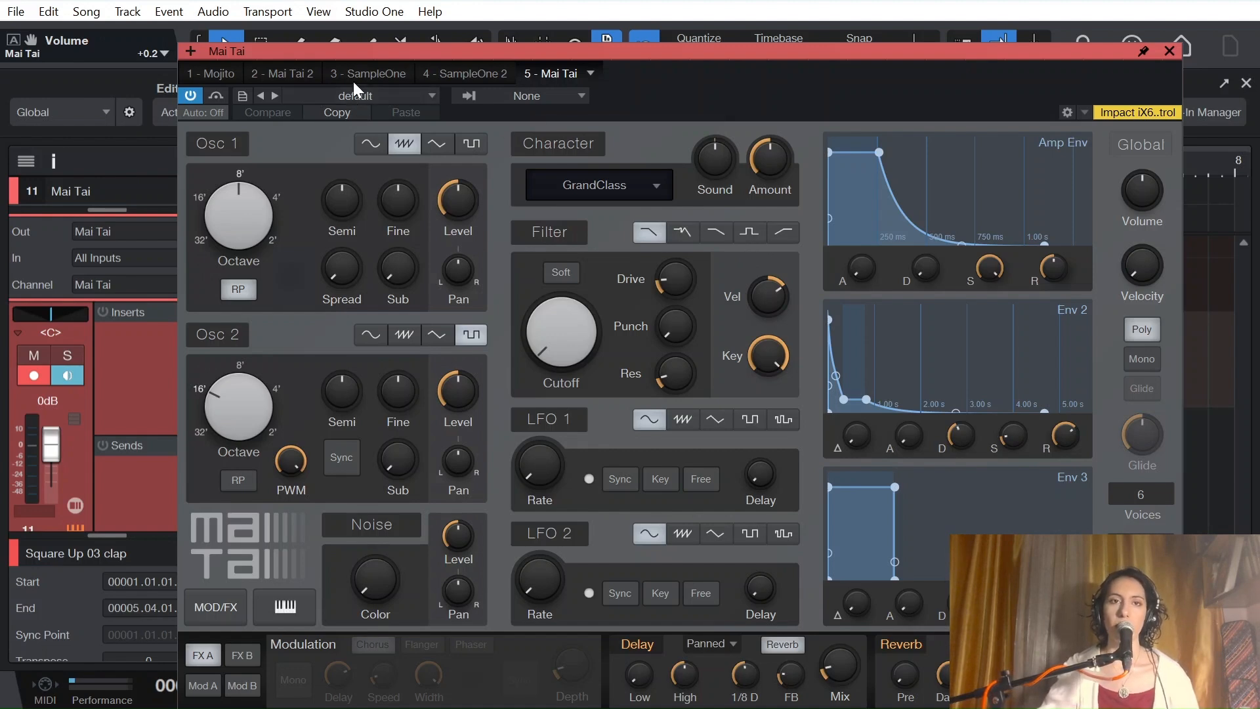
click(369, 97)
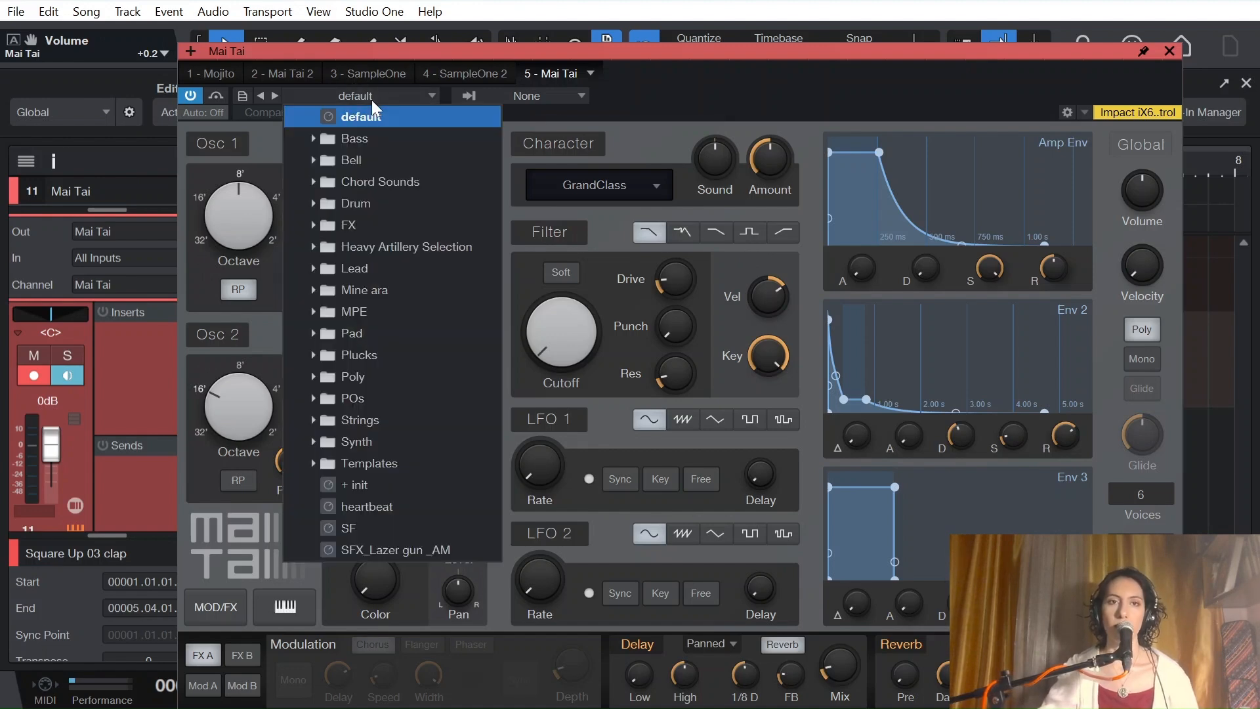
click(378, 485)
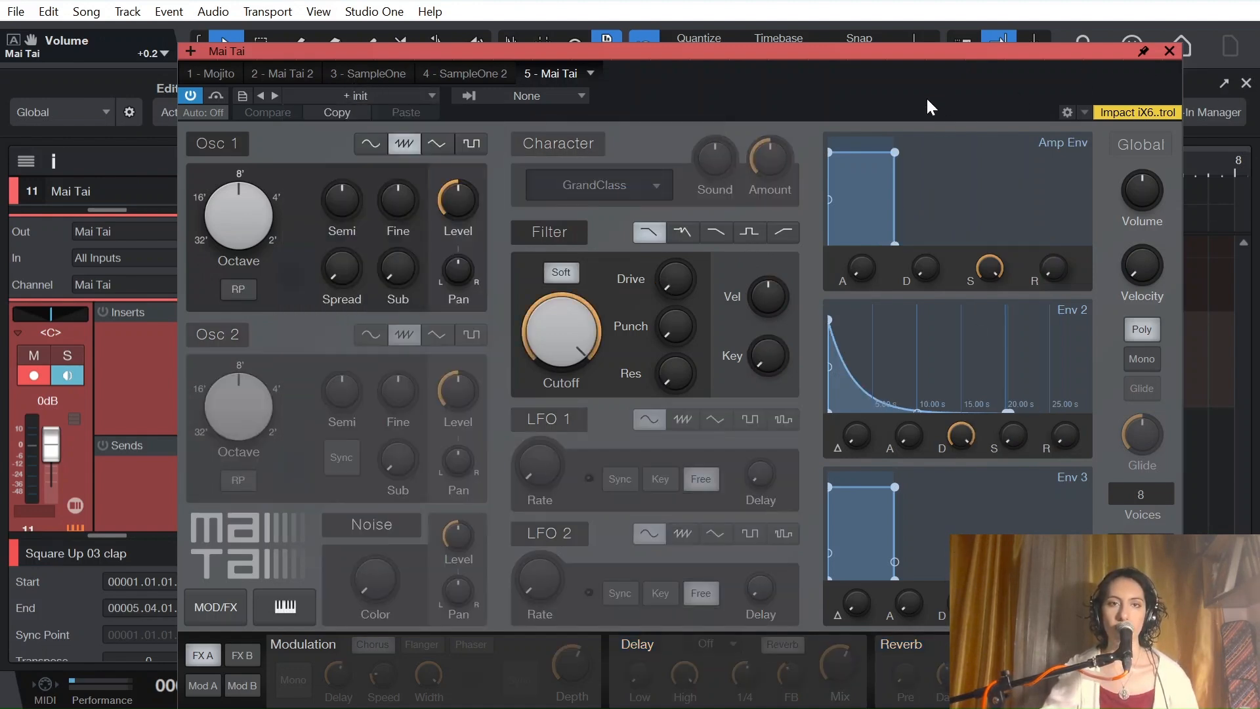
Raise Osc 1's Spread to about 47% and its Sub level, and set its waveform to Sine
drag(346, 262, 346, 197)
drag(396, 274, 397, 228)
drag(332, 270, 408, 278)
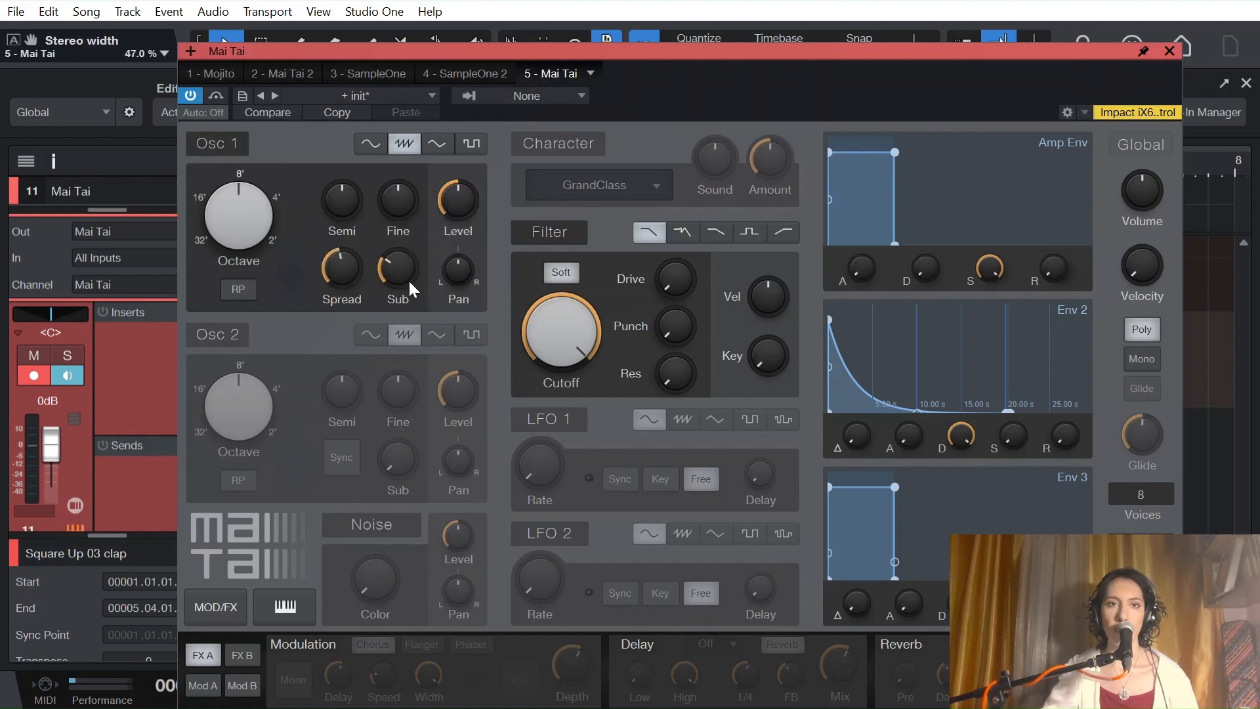
click(373, 143)
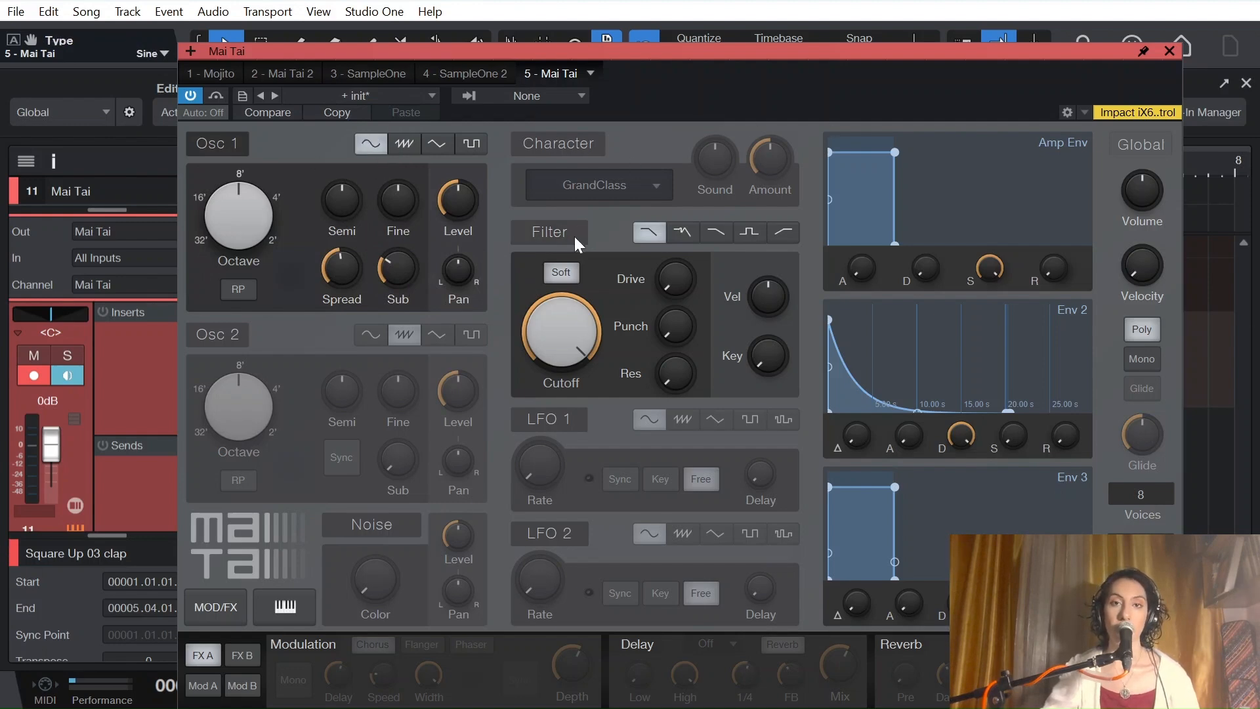
Set the filter type to LP12 Ladder and lower its cutoff to about 2.52 kHz
click(715, 232)
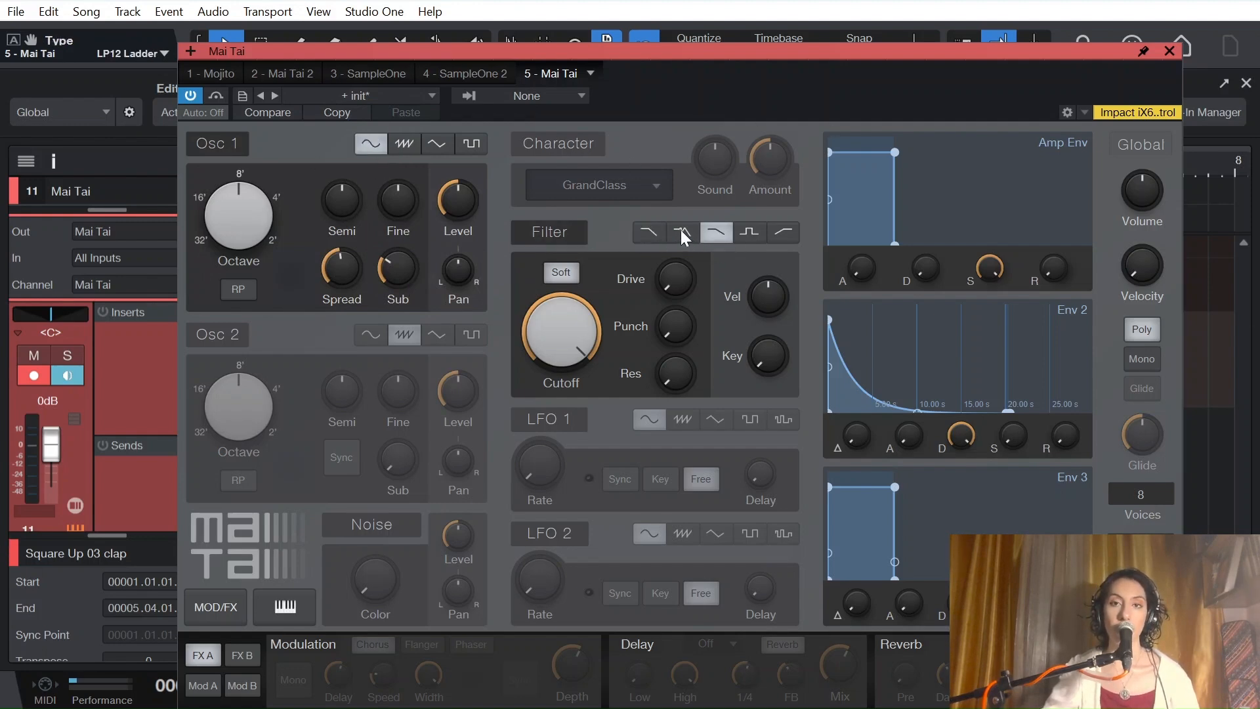
drag(570, 344, 579, 420)
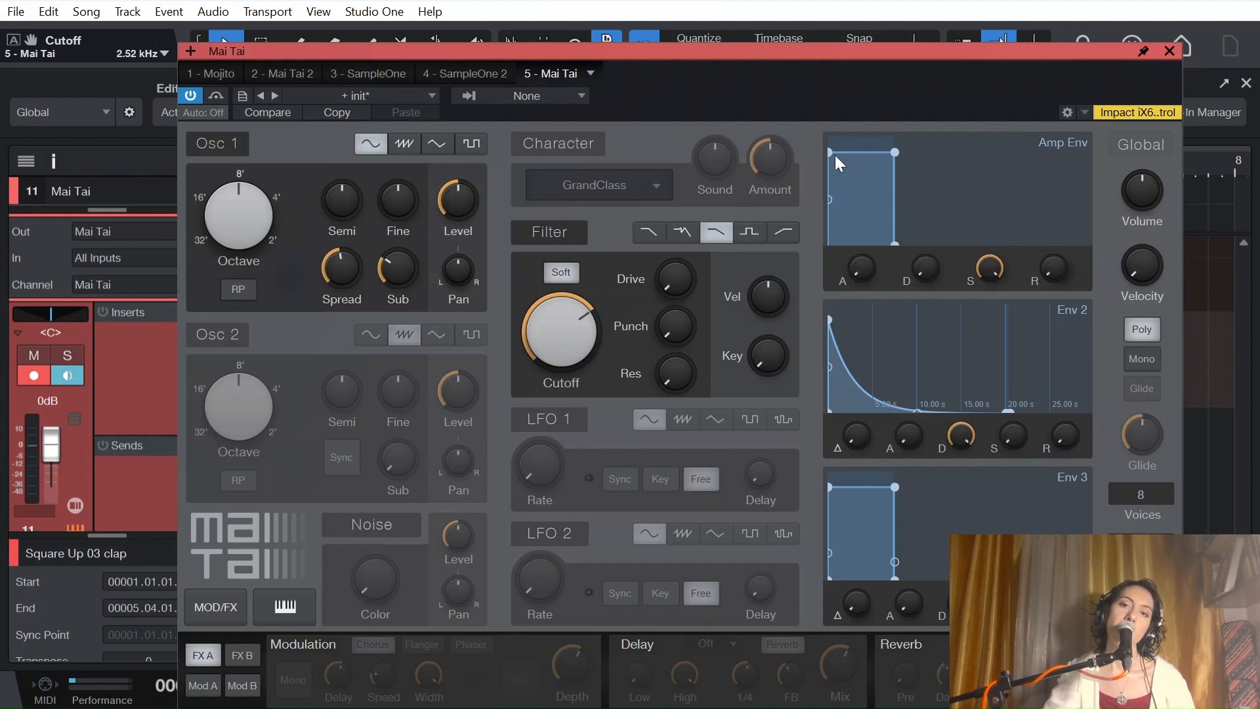
Give Amp Env a 138 ms attack with a -13.7% curve, and Env 2 a 20 s attack with a slightly bent curve
drag(830, 150, 973, 151)
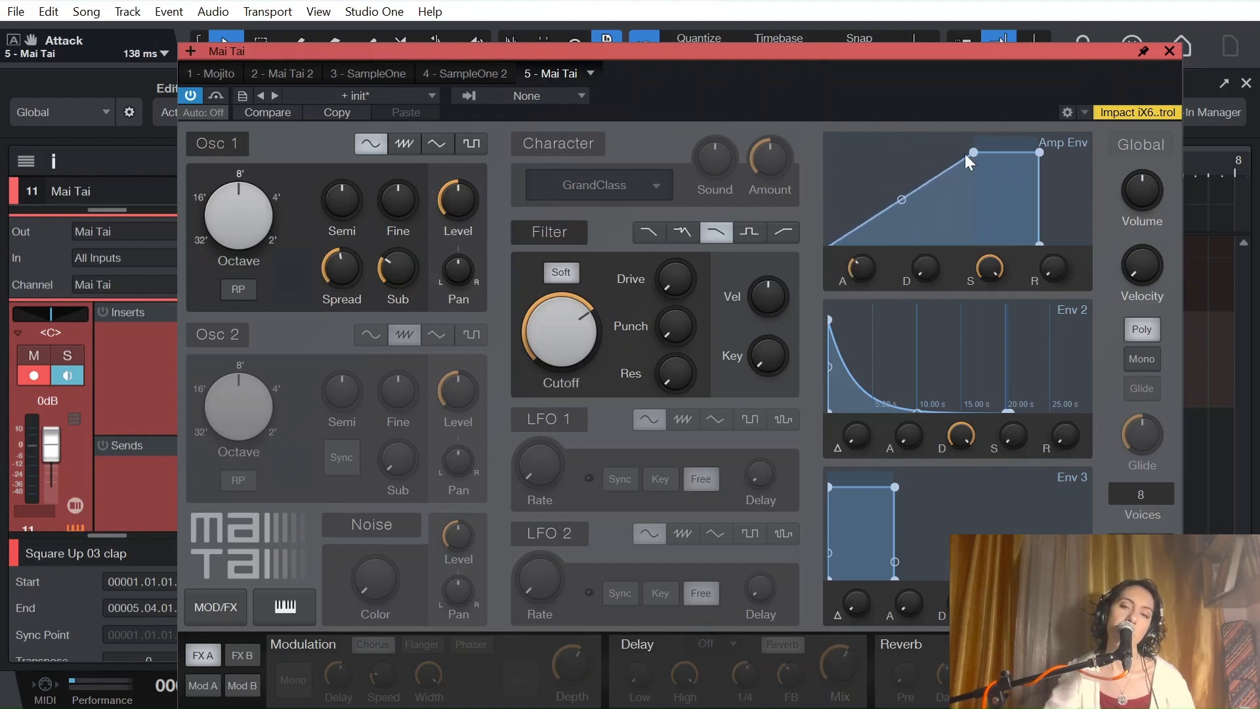
drag(902, 200, 904, 206)
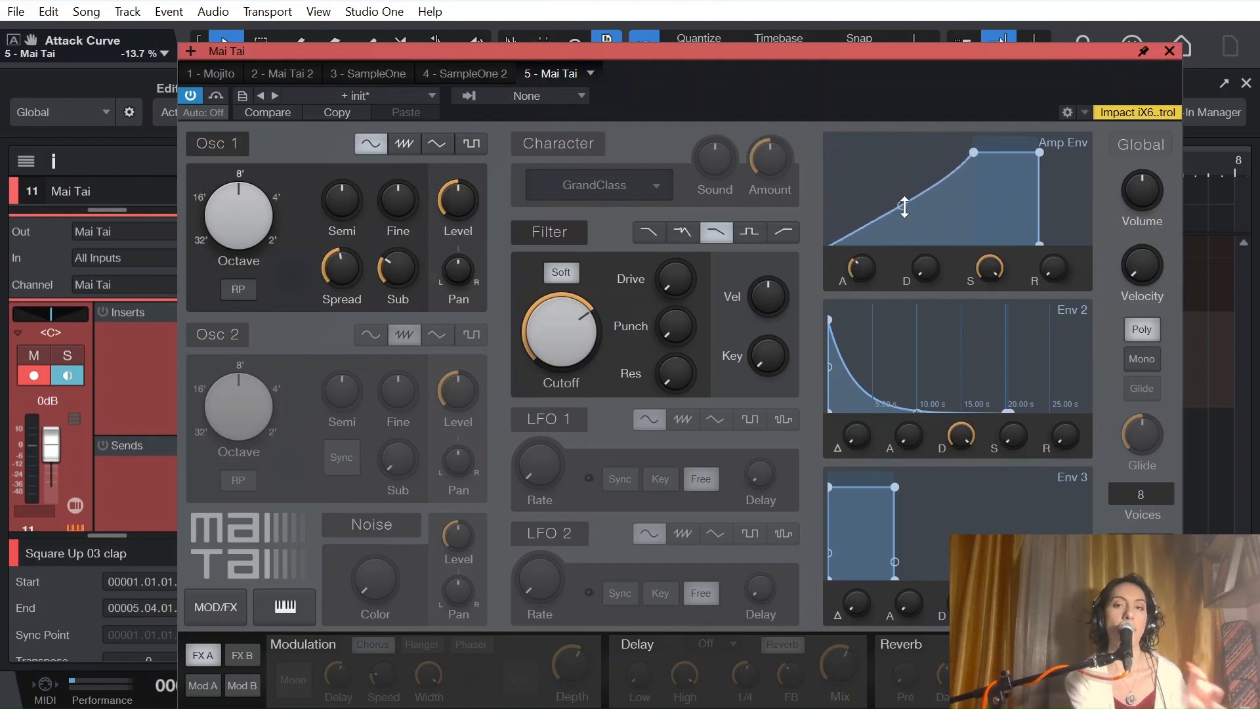
drag(829, 319, 1013, 296)
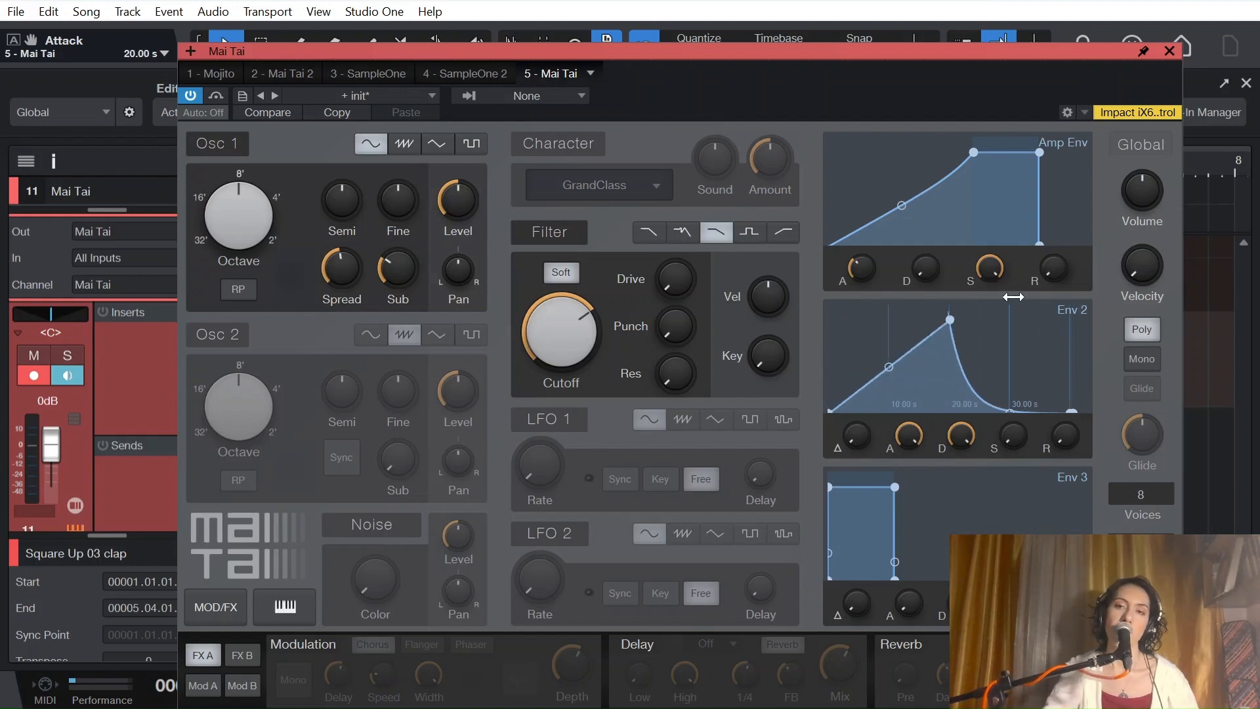
drag(888, 368, 888, 373)
Lengthen the Amp Env attack to its maximum of about 20 s and set its sustain to full
drag(1041, 151, 1044, 252)
drag(970, 152, 1012, 152)
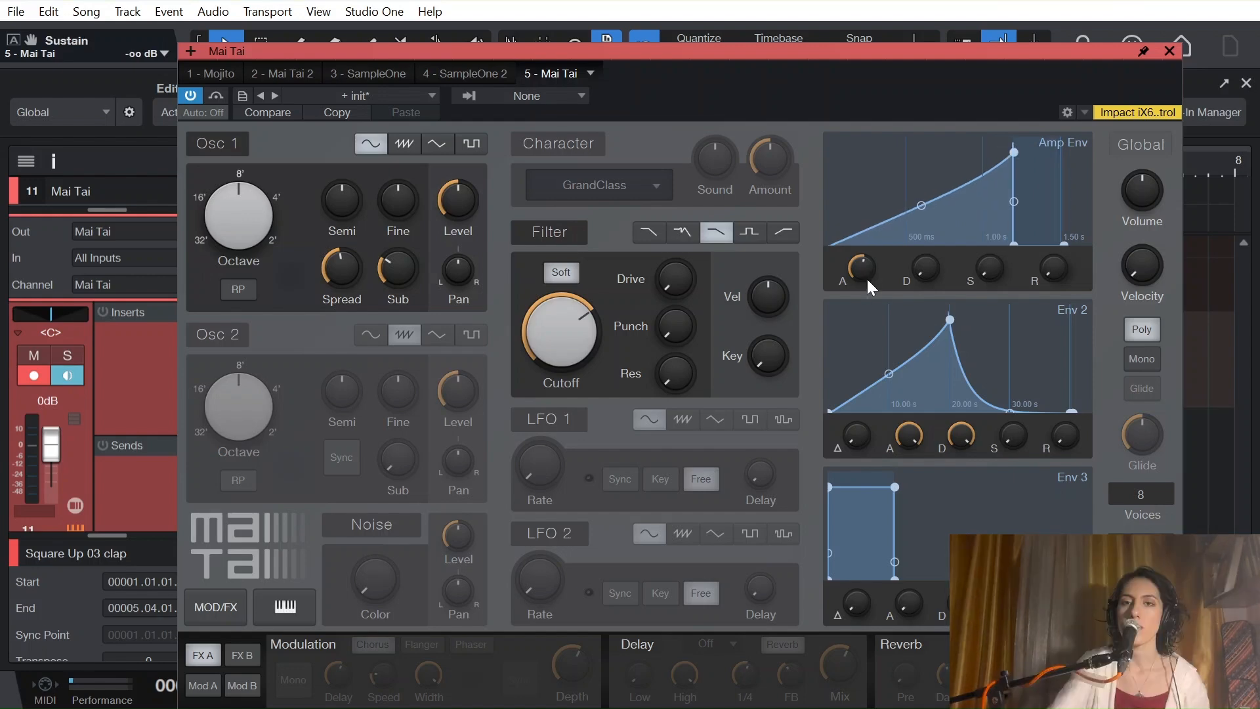
mouse_move(870, 272)
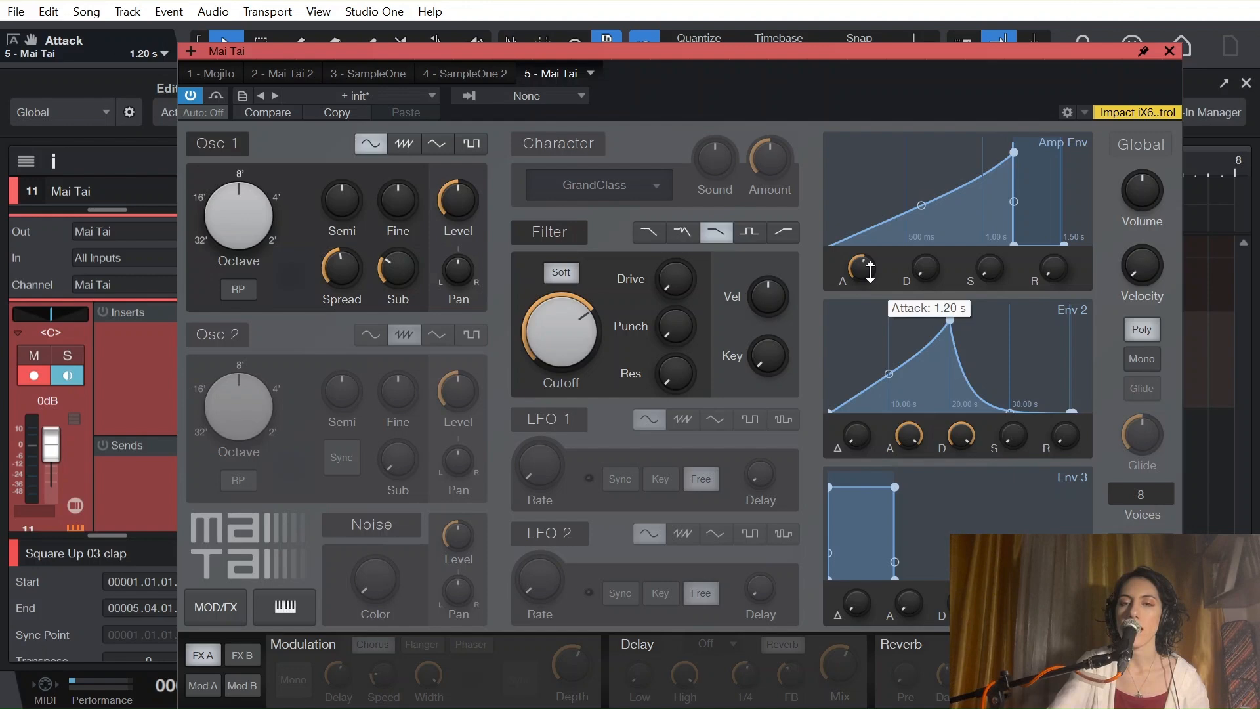
drag(870, 271, 871, 217)
drag(991, 279, 1183, 12)
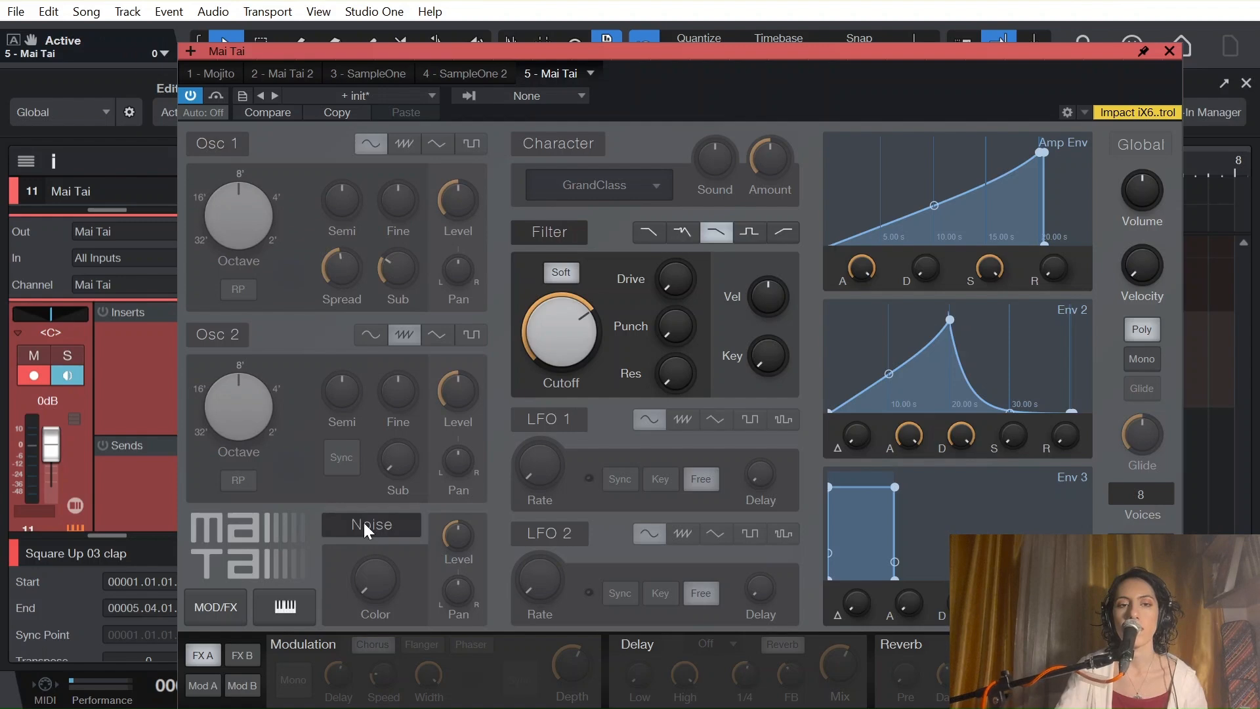
Use the noise generator in place of Osc 1 and set its Color to about 0.35
drag(387, 577, 390, 515)
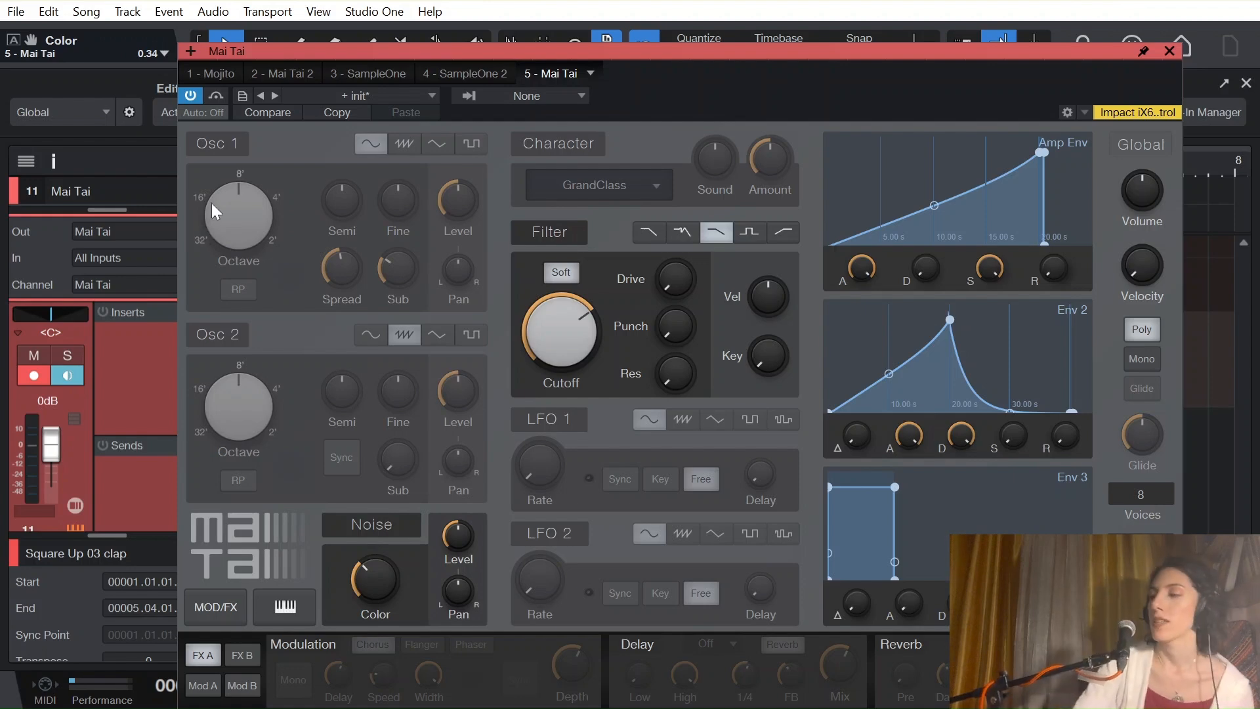
mouse_move(211, 203)
drag(373, 588, 373, 585)
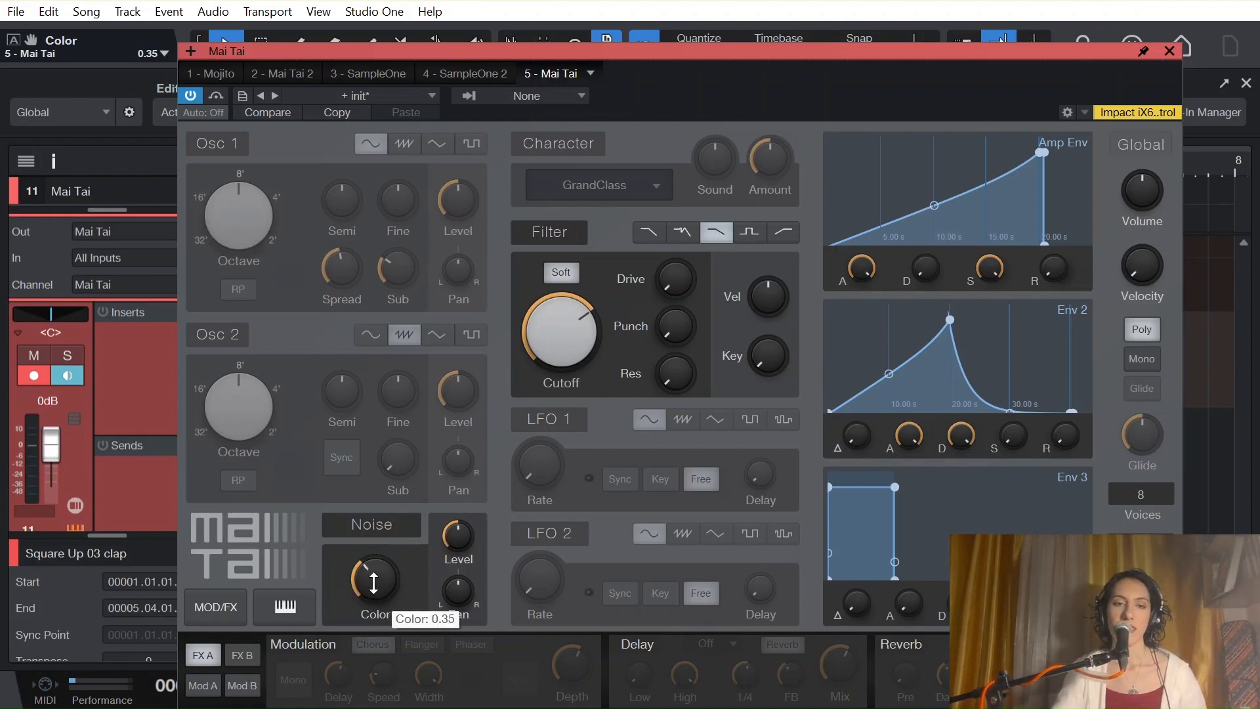
Raise the filter resonance to 65% and close the Mai Tai window
drag(663, 362, 678, 305)
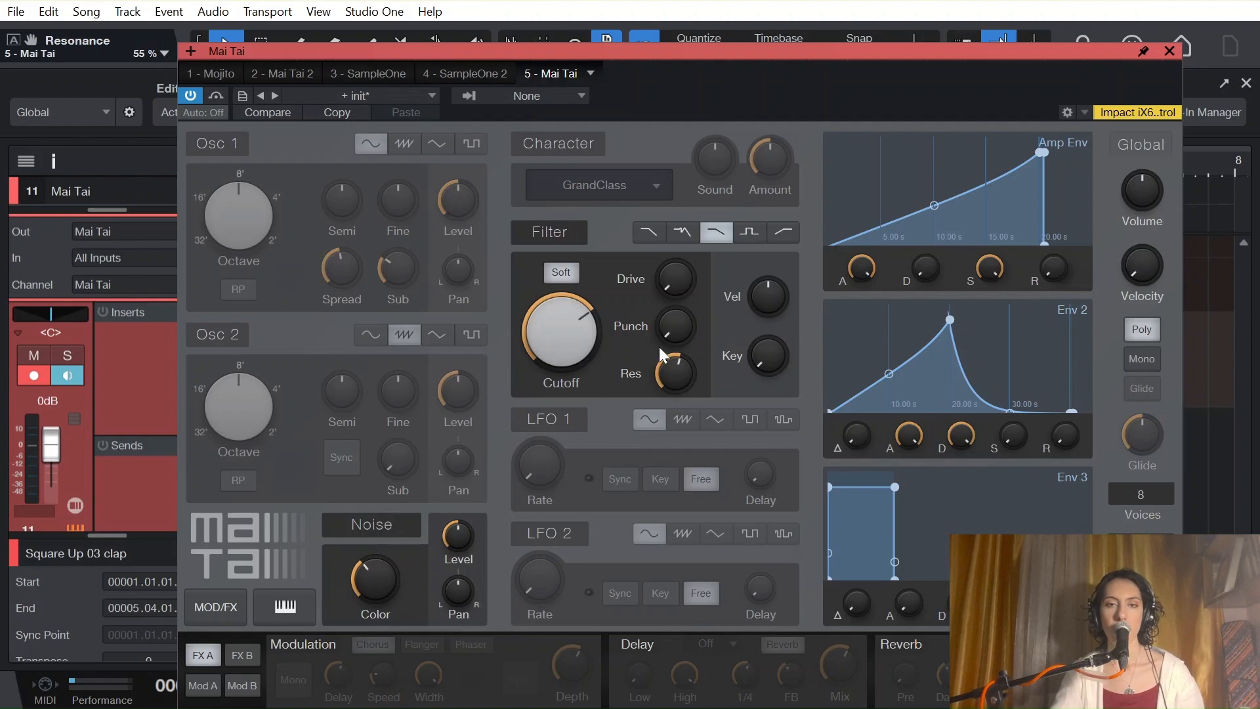
drag(663, 356, 666, 359)
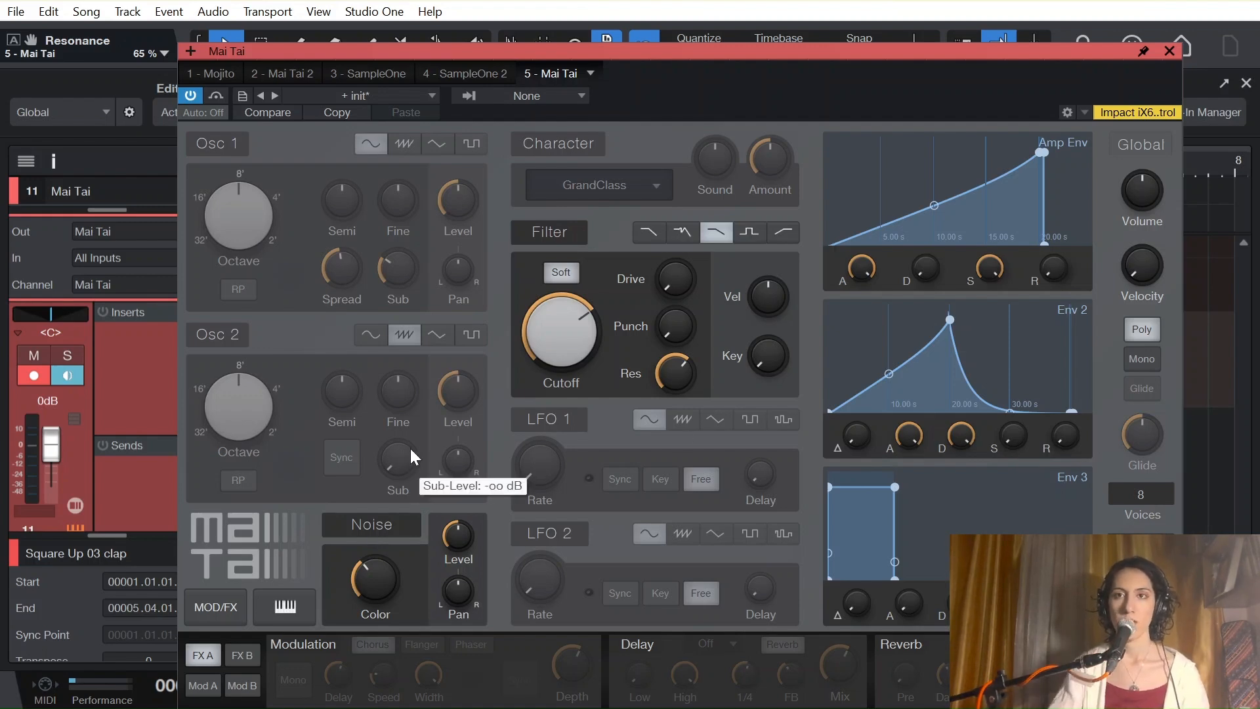
click(1170, 51)
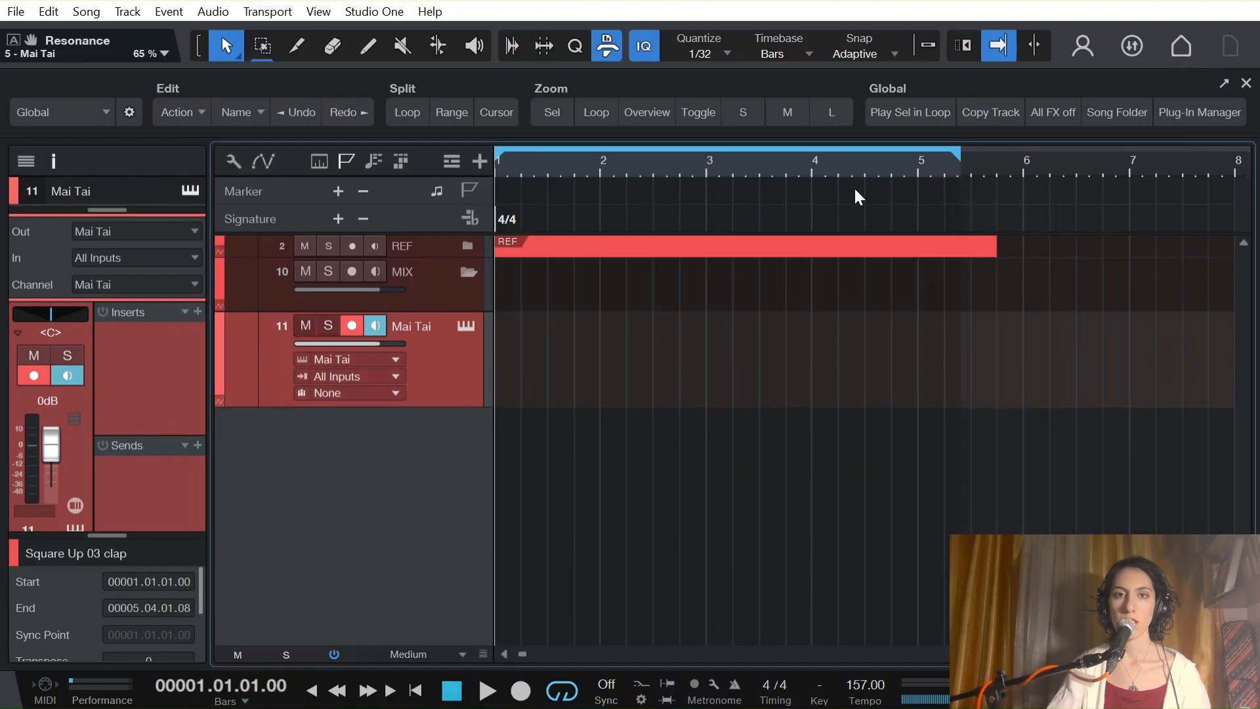
Create a part on the Mai Tai track with one sustained C 3 note across bars 1 to 4, and audition it
double_click(507, 365)
double_click(538, 353)
click(544, 338)
drag(544, 330, 623, 360)
drag(528, 337, 523, 338)
drag(523, 338, 518, 338)
double_click(529, 219)
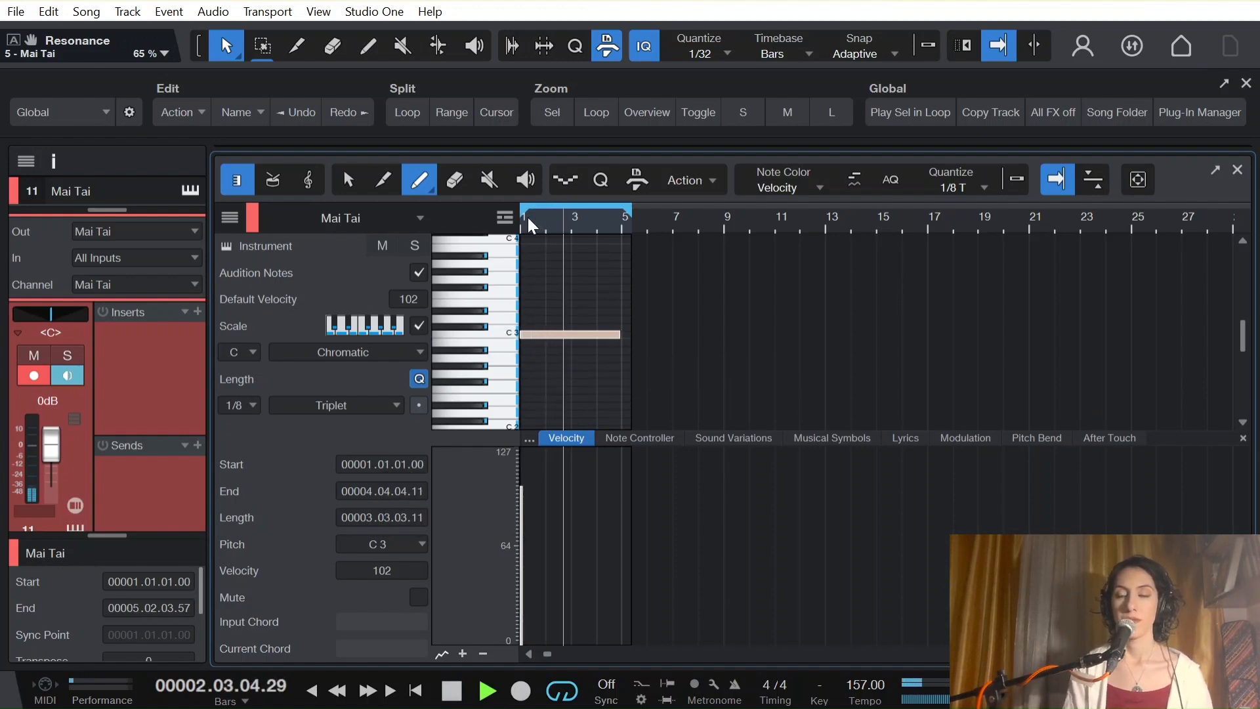
key(space)
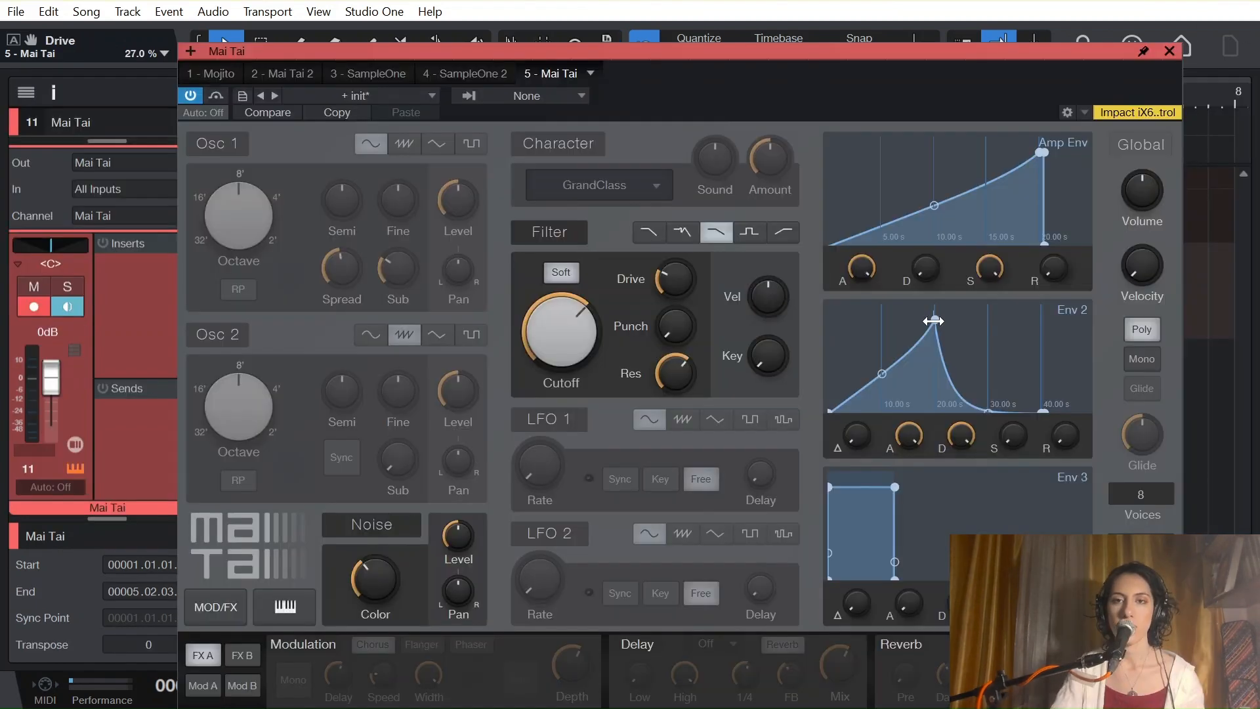
Set the amount of modulation cell 1, from ENV 2 to Filter - Cutoff, to about 57.5%
click(936, 320)
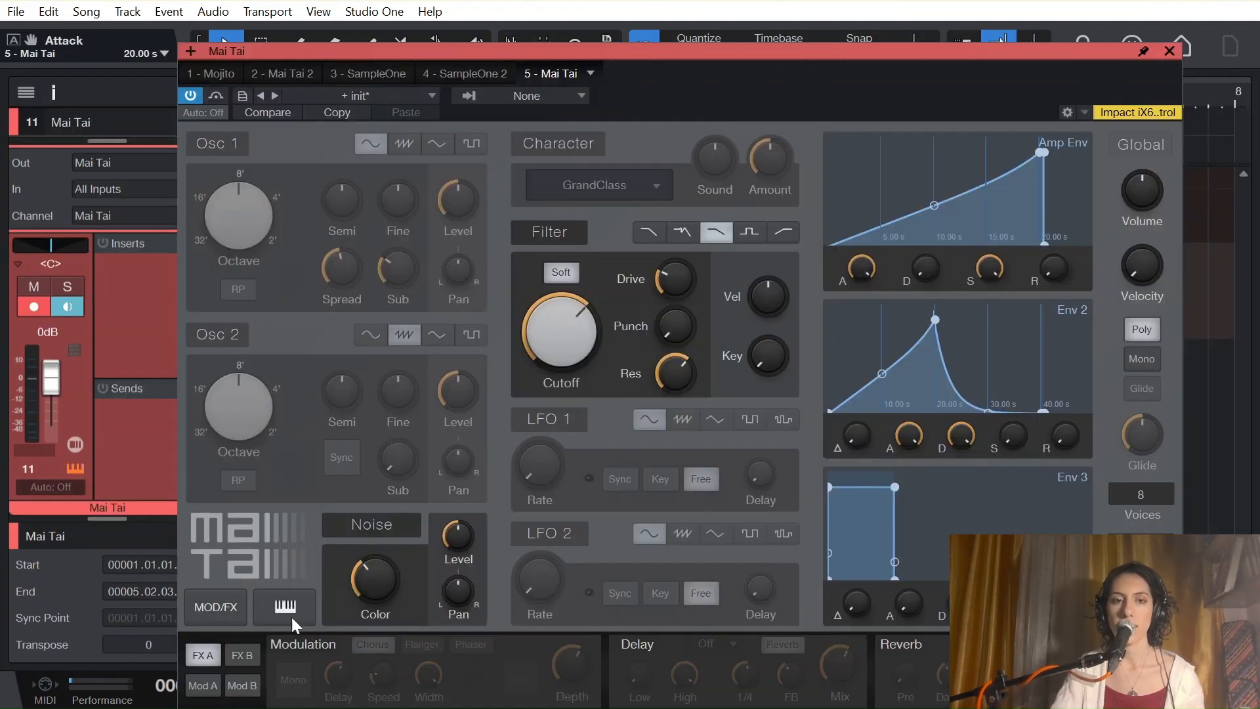
click(212, 686)
drag(338, 689, 365, 695)
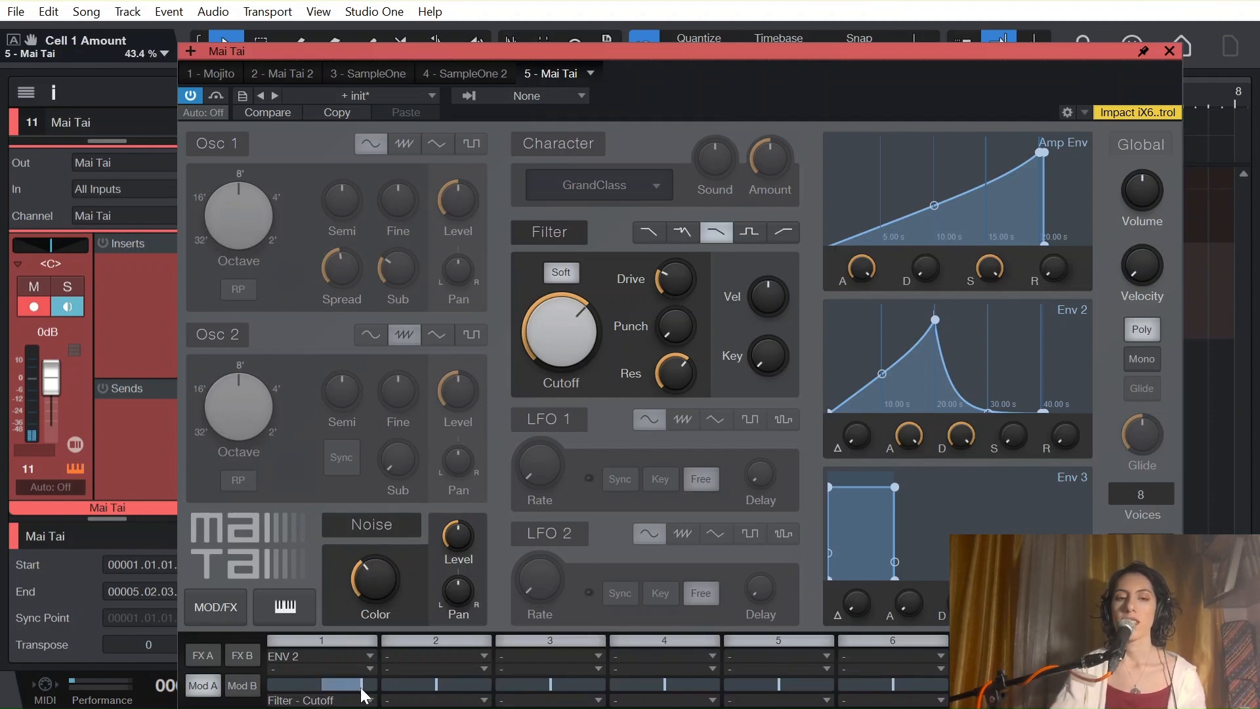
drag(363, 695, 368, 694)
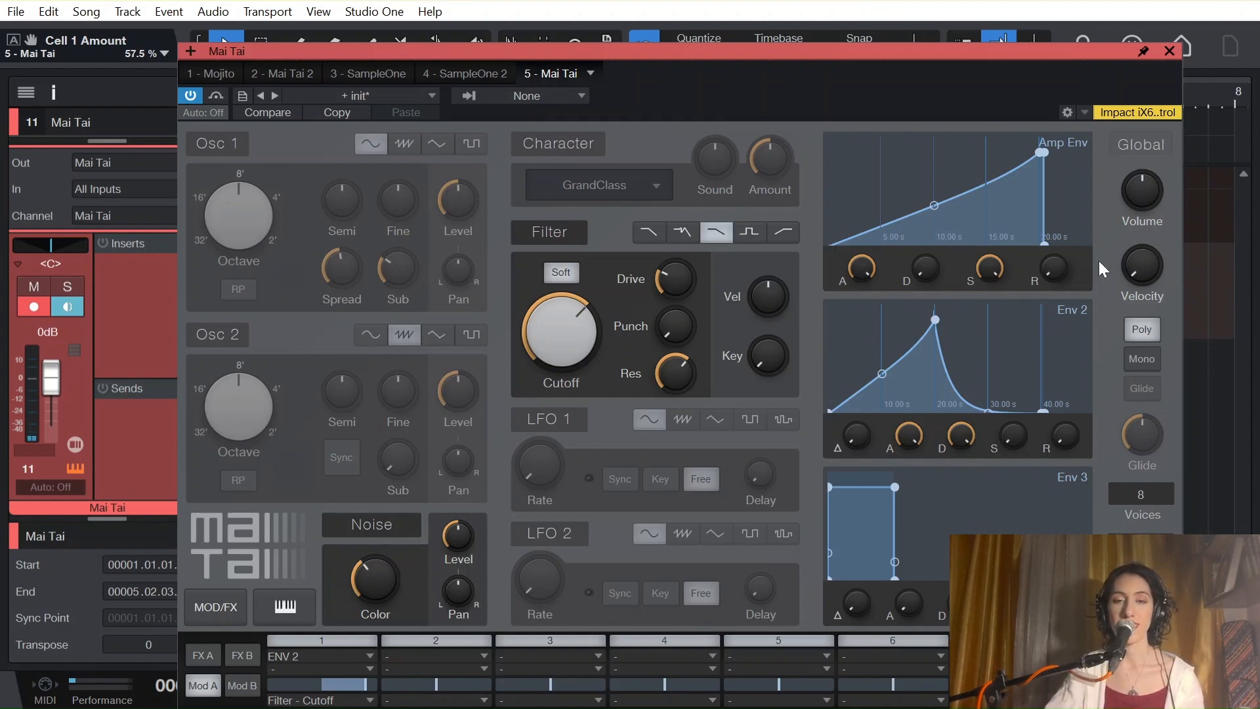
Fine-tune the filter with 65% resonance, 20% drive and a cutoff of about 1.03 kHz
drag(658, 356, 675, 361)
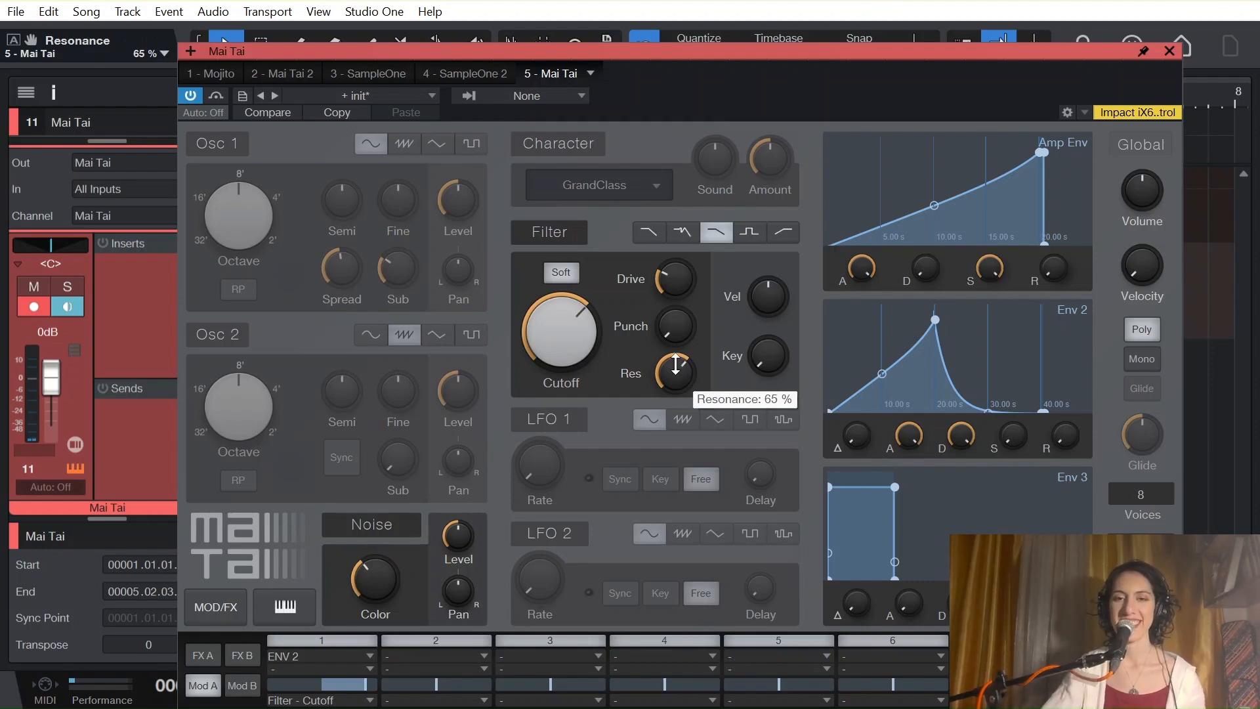
scroll(667, 281, down, 3)
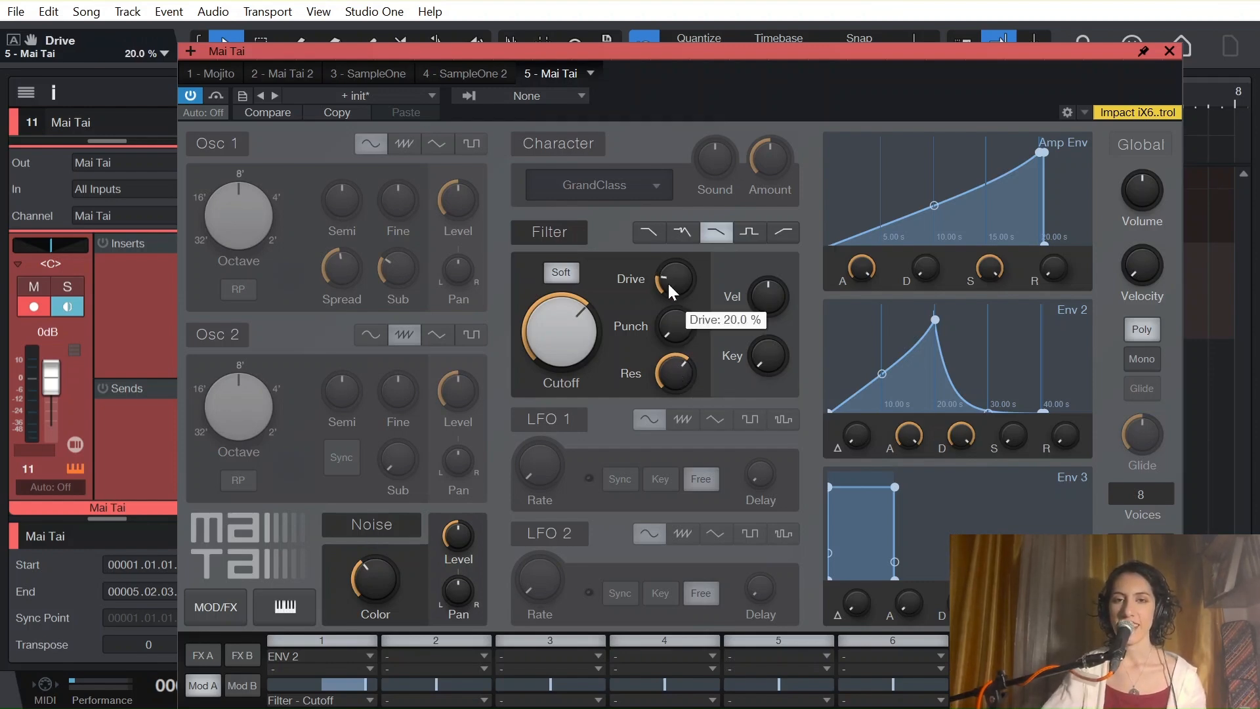
drag(594, 332, 609, 360)
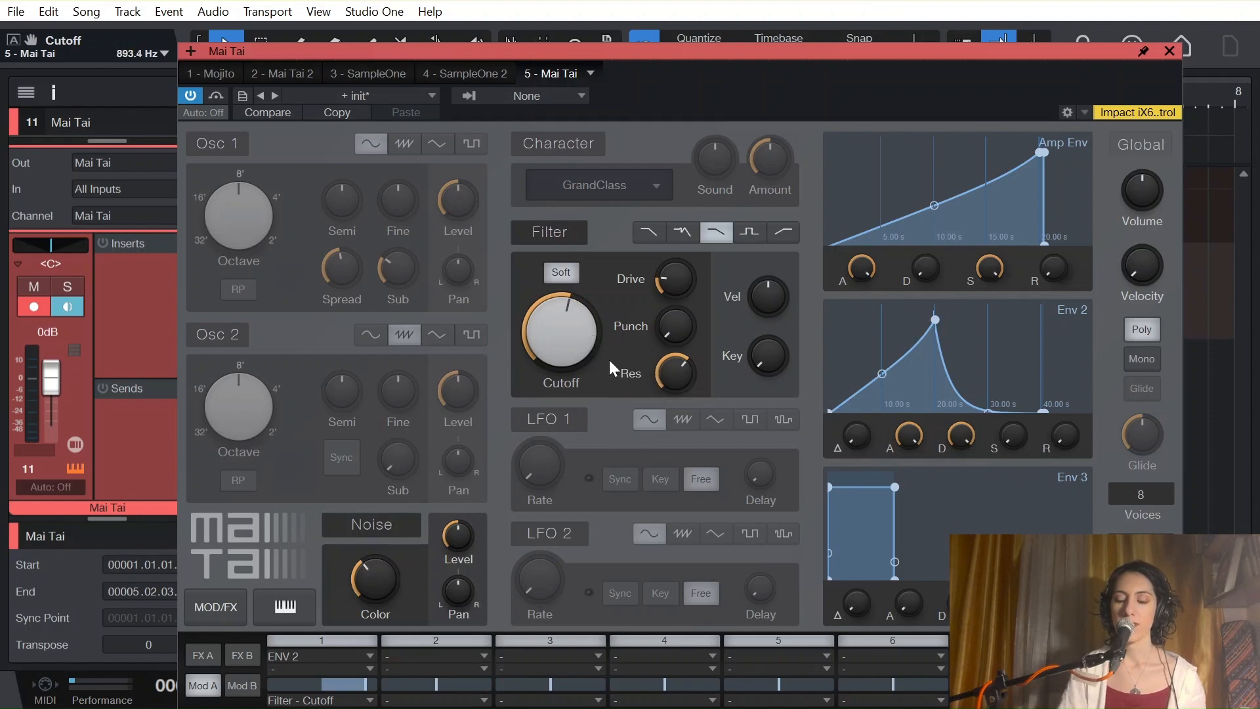
mouse_move(577, 308)
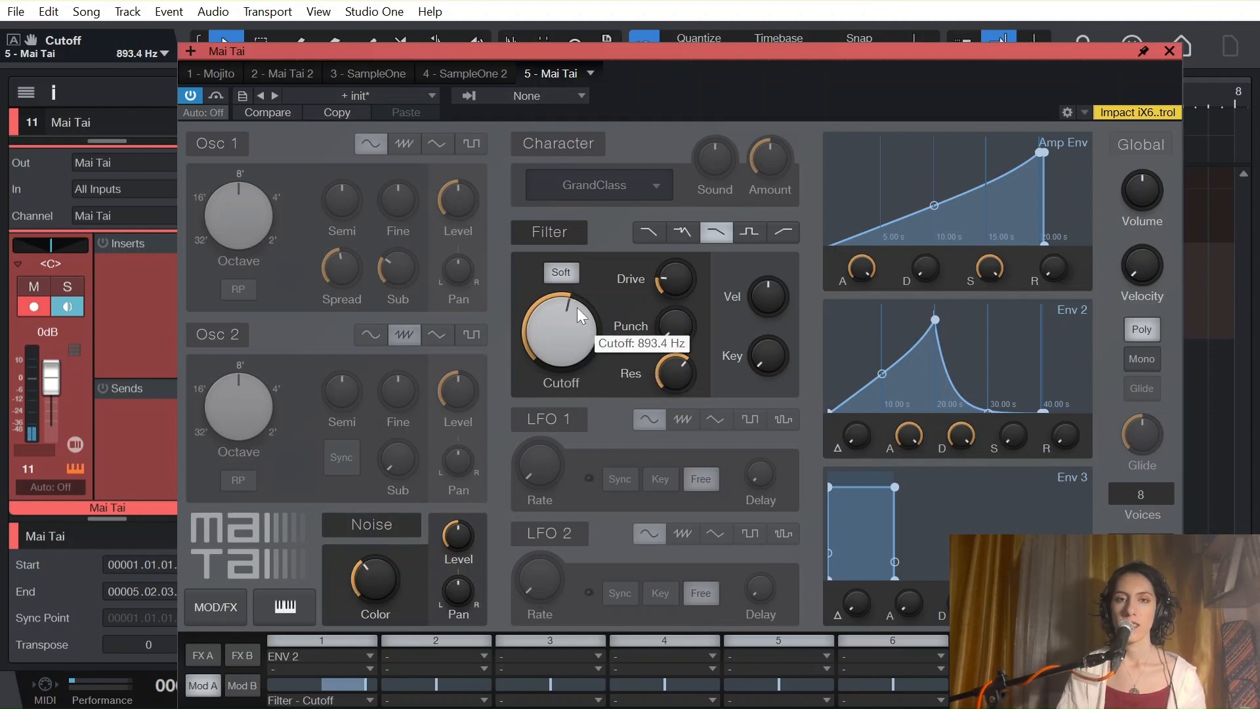
scroll(578, 315, up, 2)
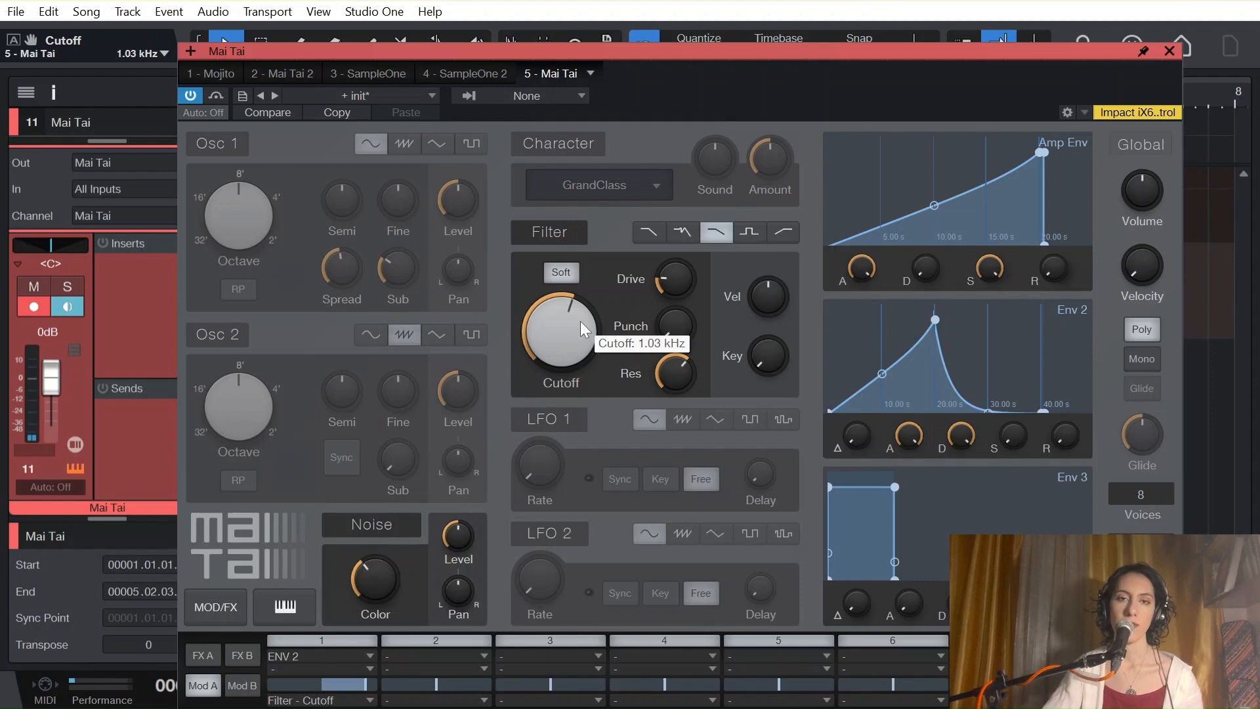
Turn on LFO 1 at a rate of about 5.19 Hz and set modulation cell 2's amount to about -31.8%
click(558, 423)
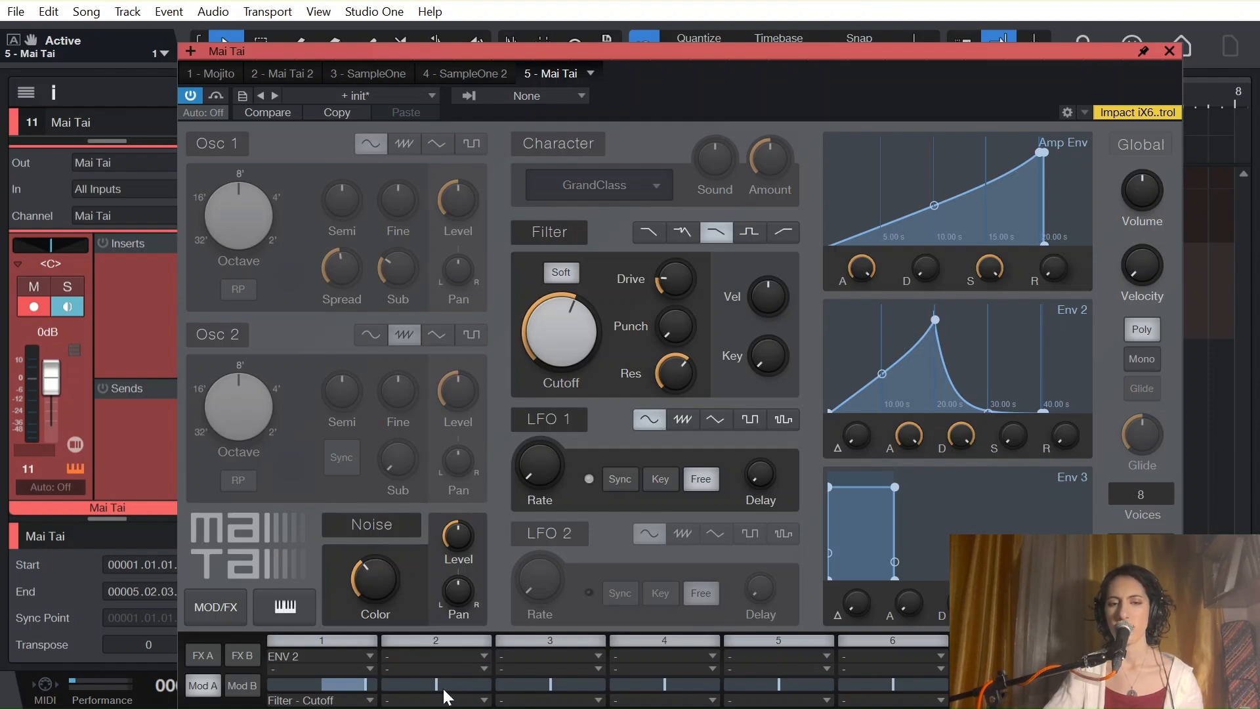
drag(434, 686, 400, 688)
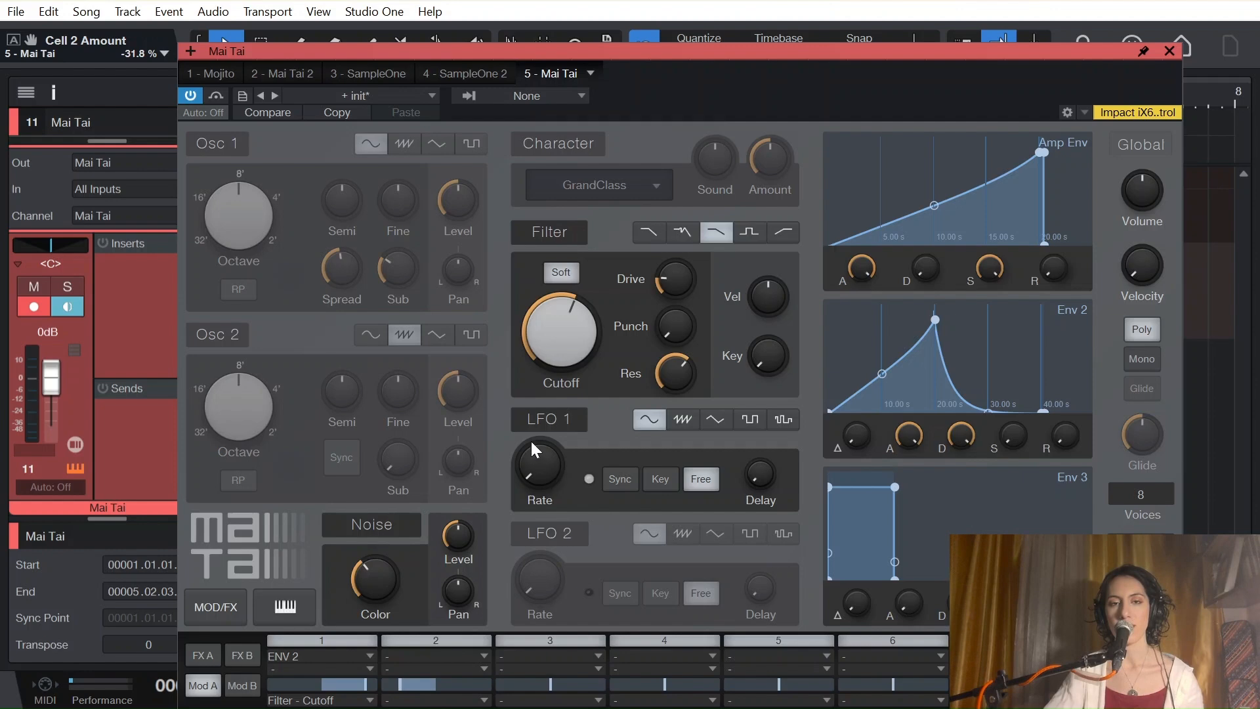
drag(533, 483, 557, 242)
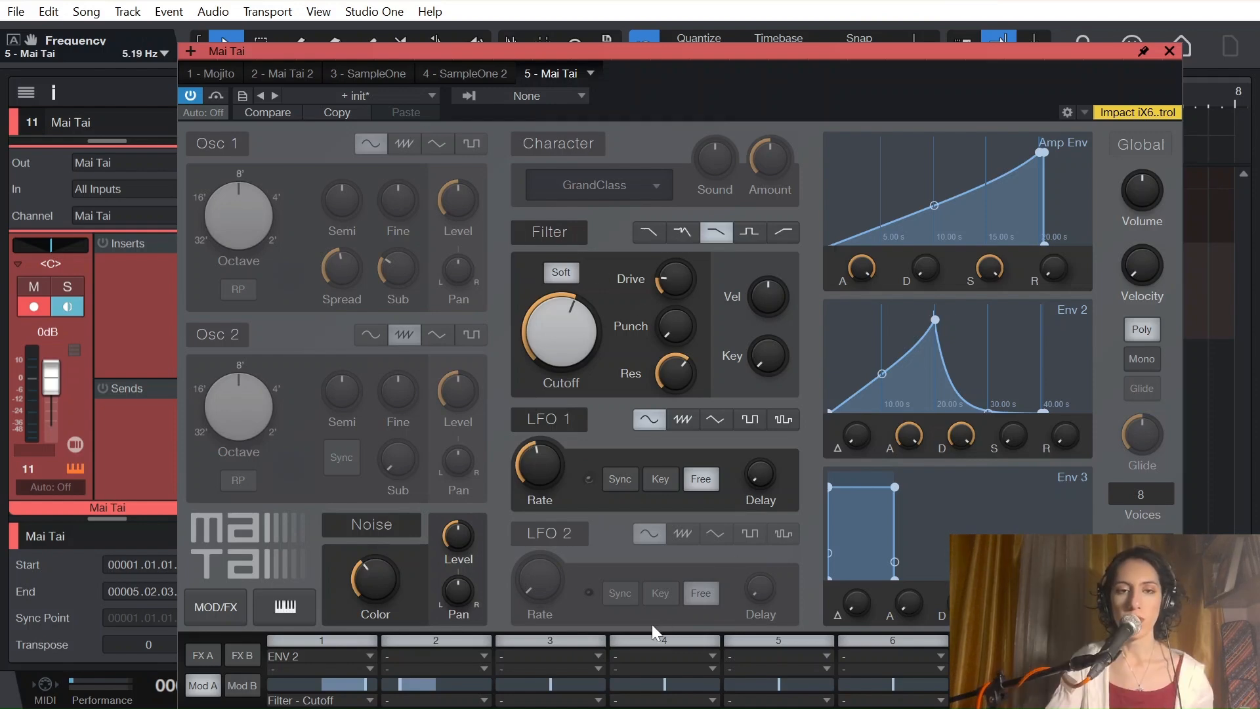
Route LFO 1 to Filter - Resonance in modulation cell 2 and set its amount to about -18.5%
click(463, 655)
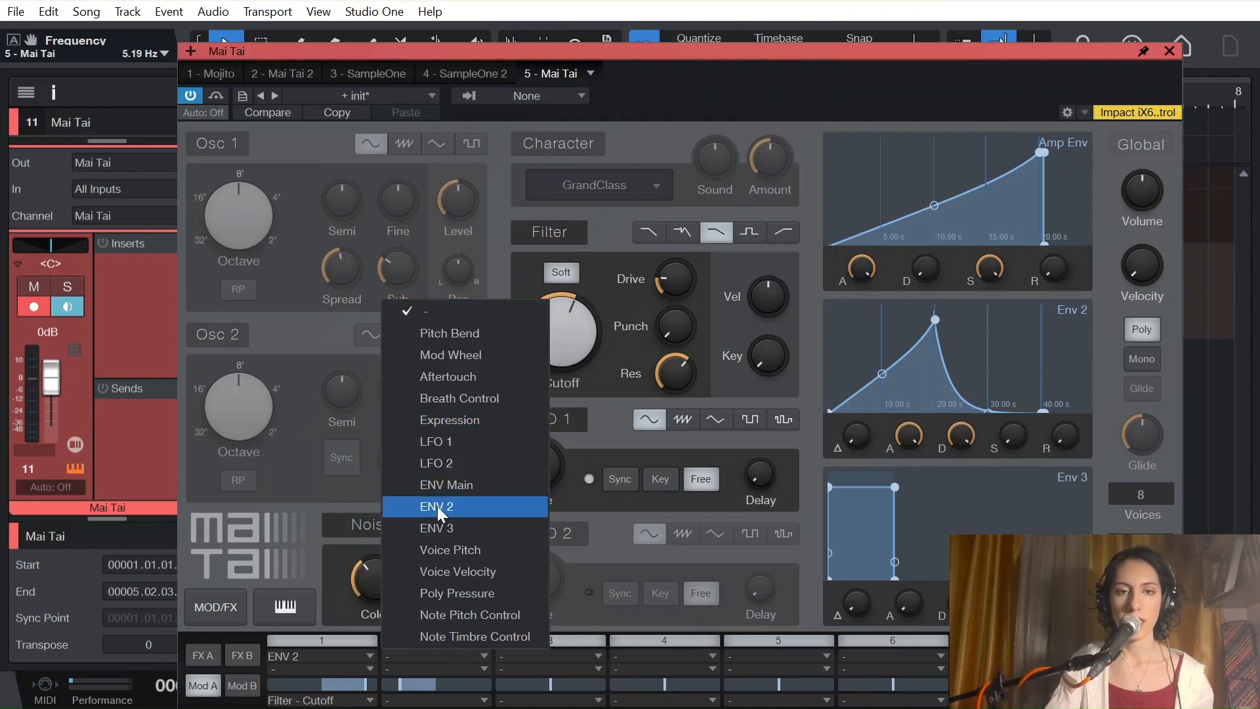
click(442, 447)
click(463, 698)
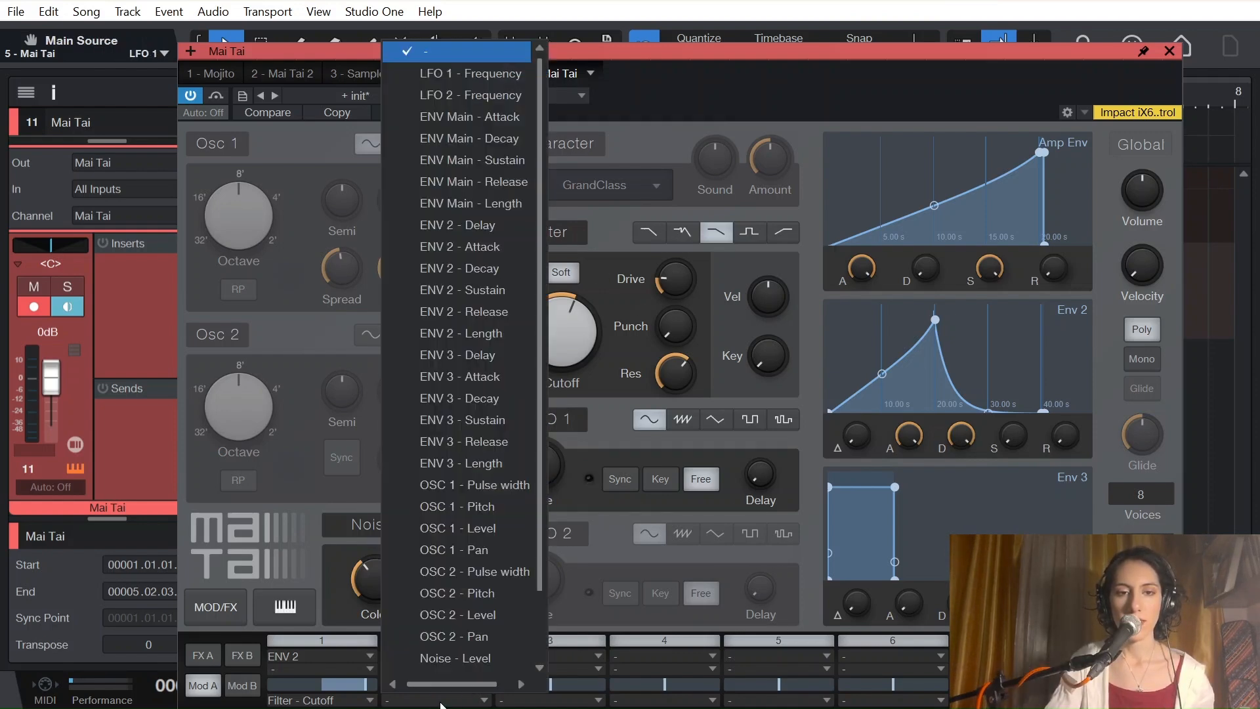
scroll(479, 525, down, 3)
click(462, 655)
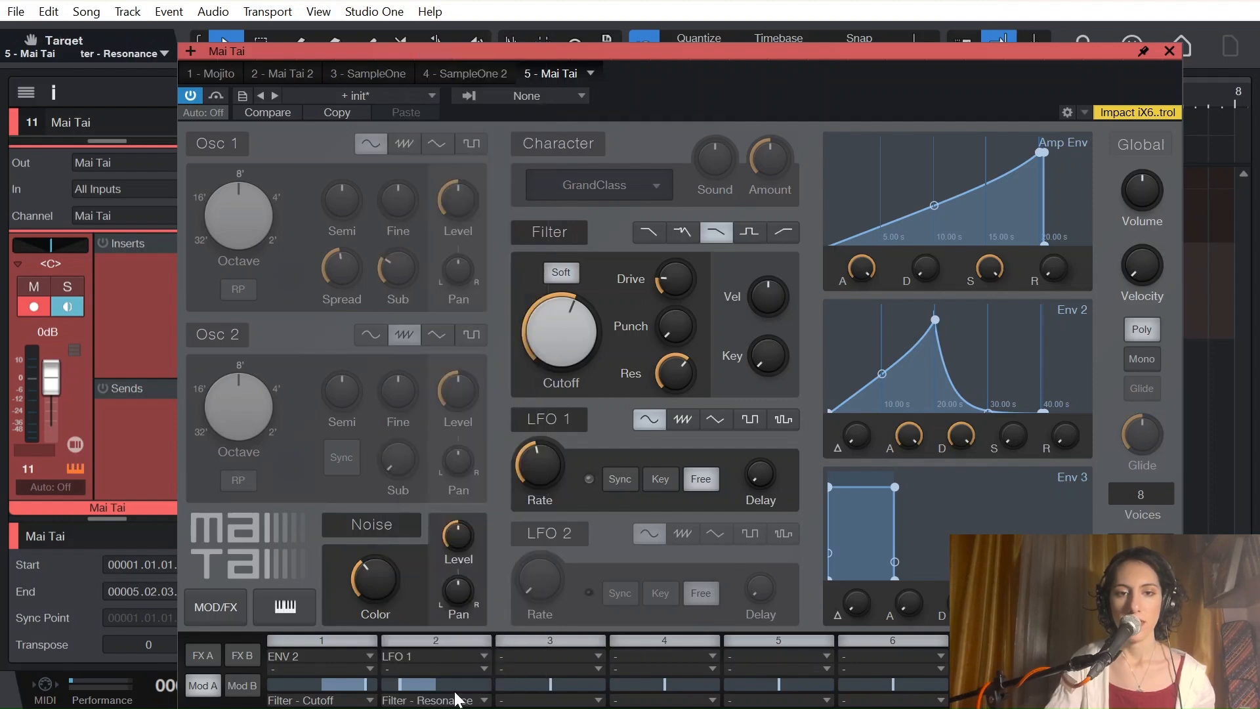
click(406, 684)
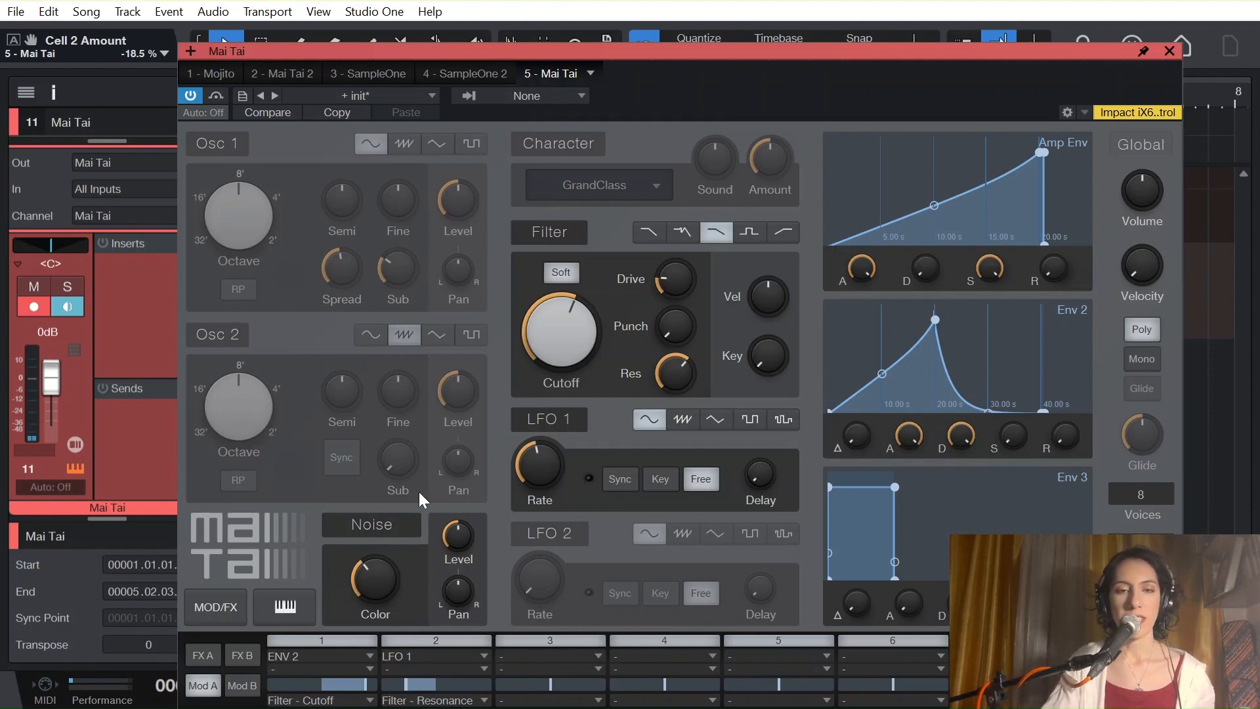
Turn on the synth's Reverb effect and close the Mai Tai window
click(240, 655)
click(206, 654)
click(244, 653)
click(247, 686)
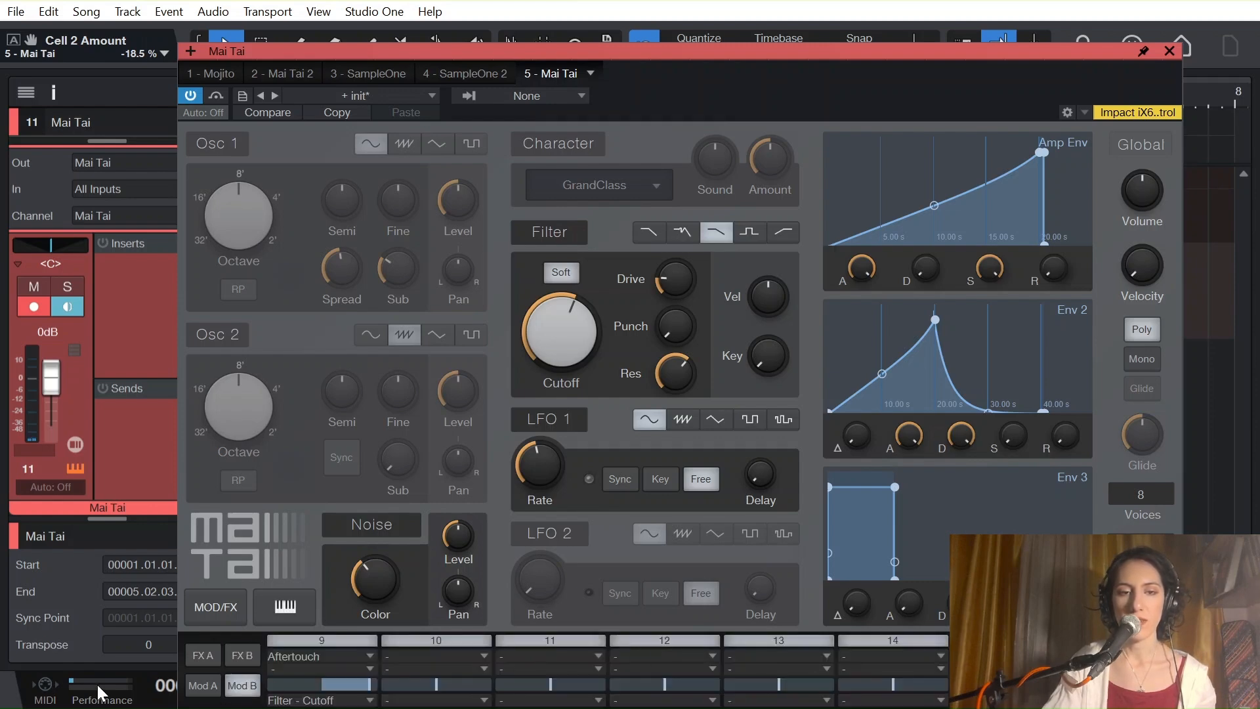
click(200, 685)
click(209, 651)
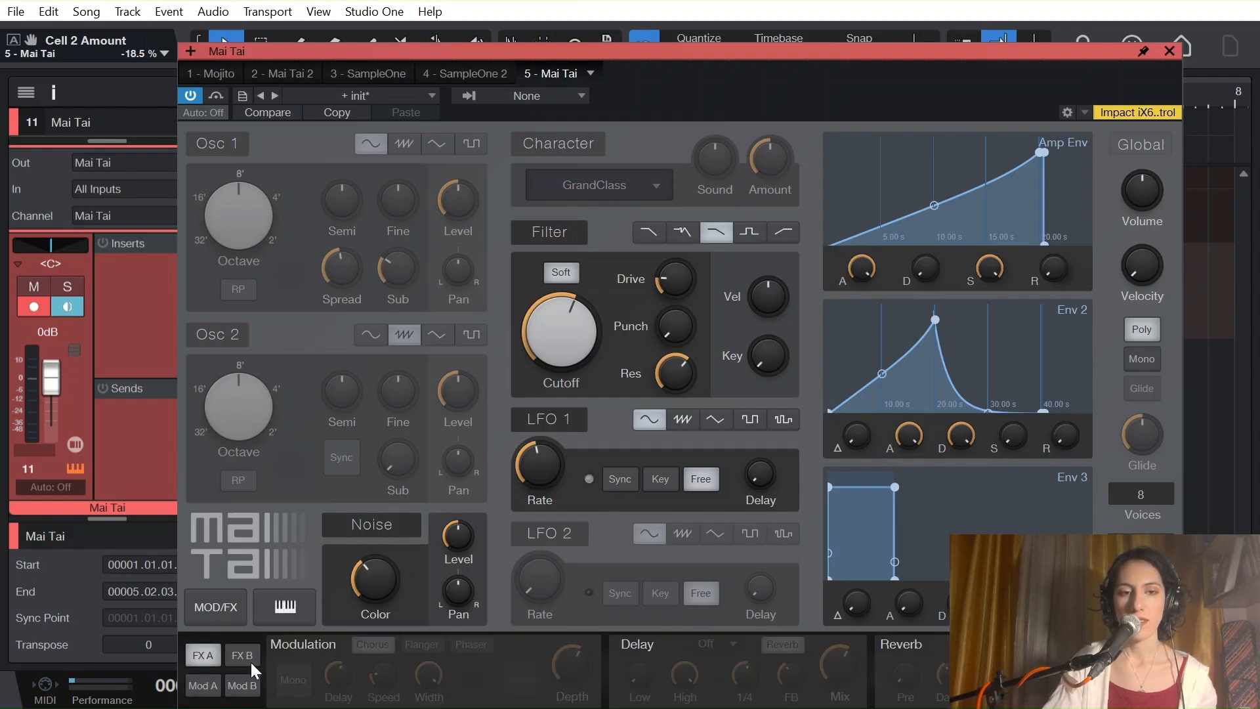
click(902, 643)
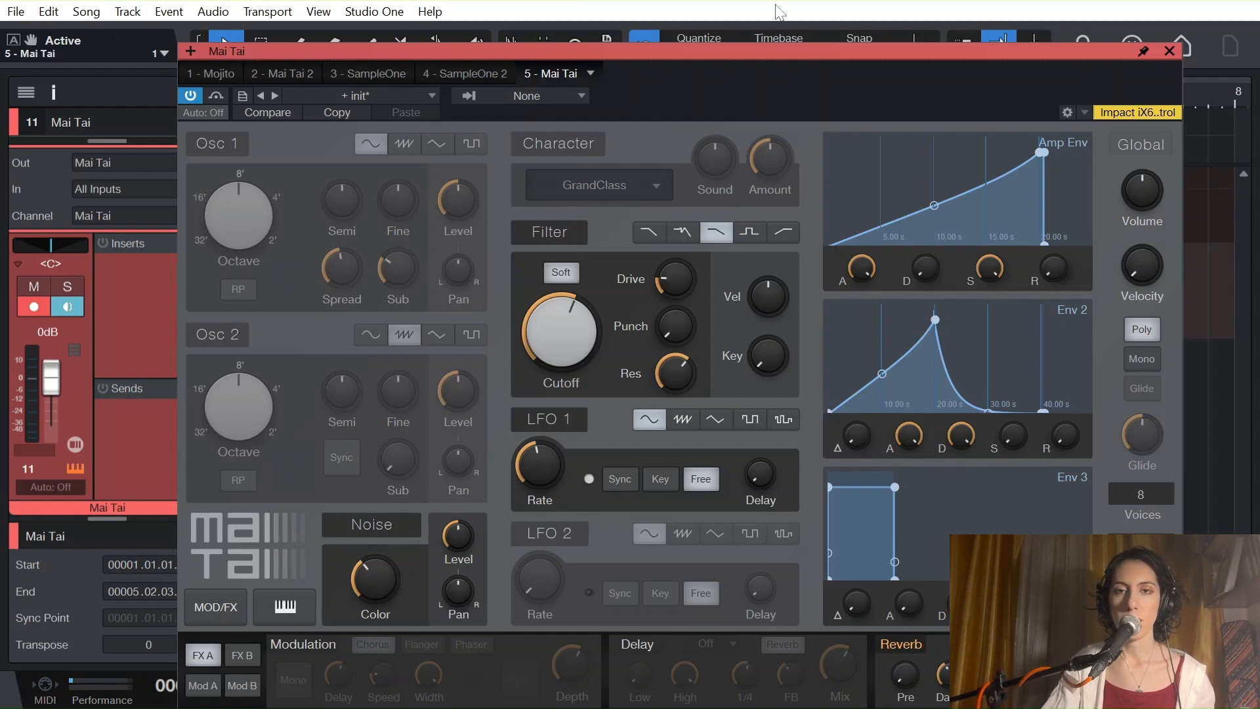
drag(844, 73, 804, 65)
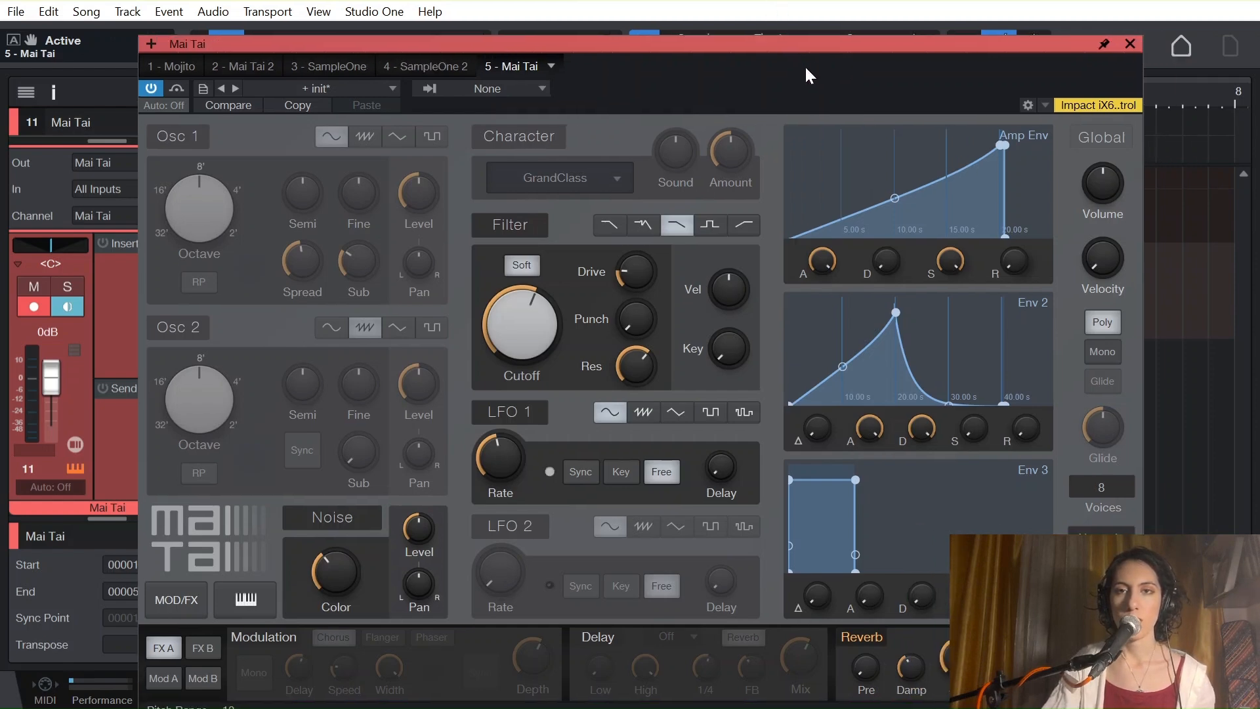
click(1129, 44)
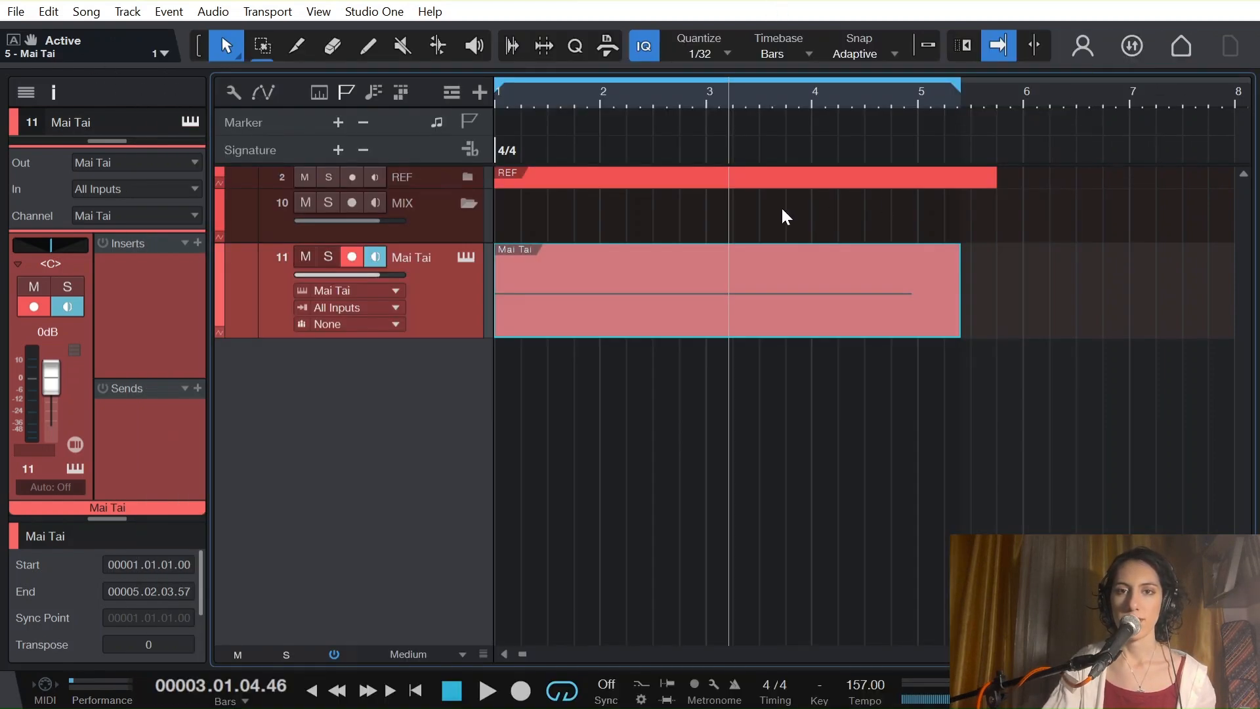
Reopen the Mai Tai window and route ENV 2 to LFO 1 - Frequency in modulation cell 3 with a large positive amount
click(475, 272)
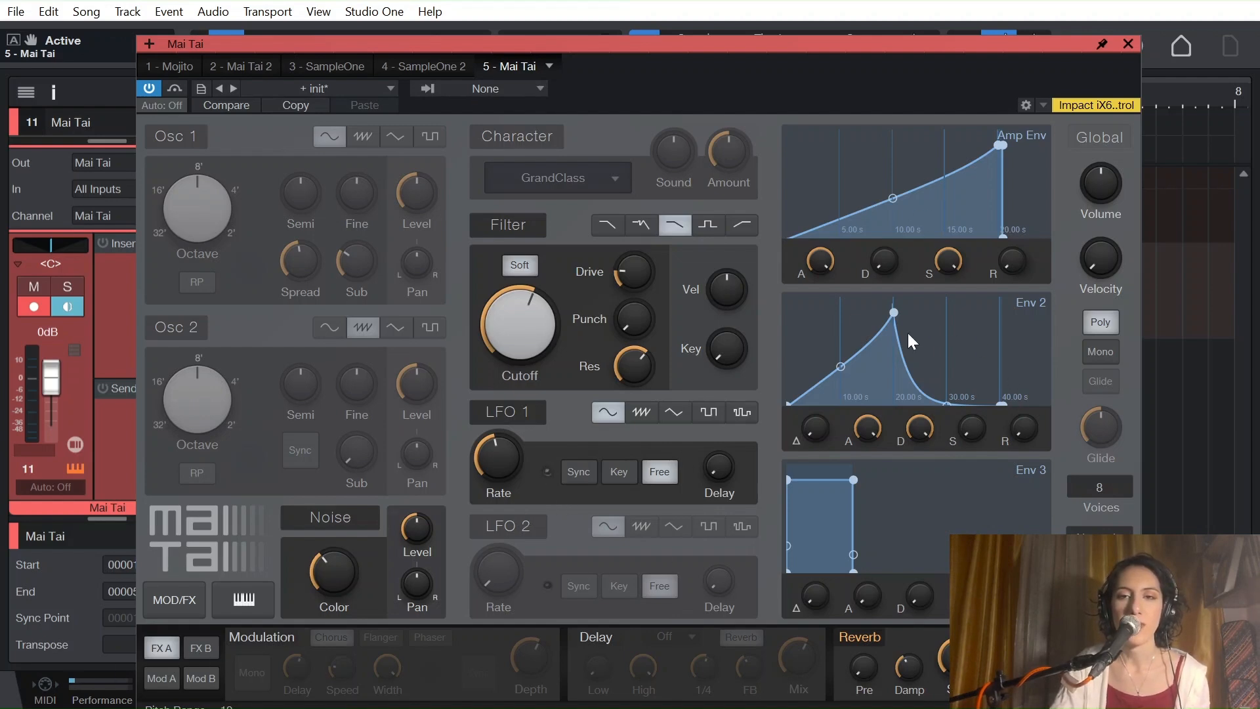
click(210, 641)
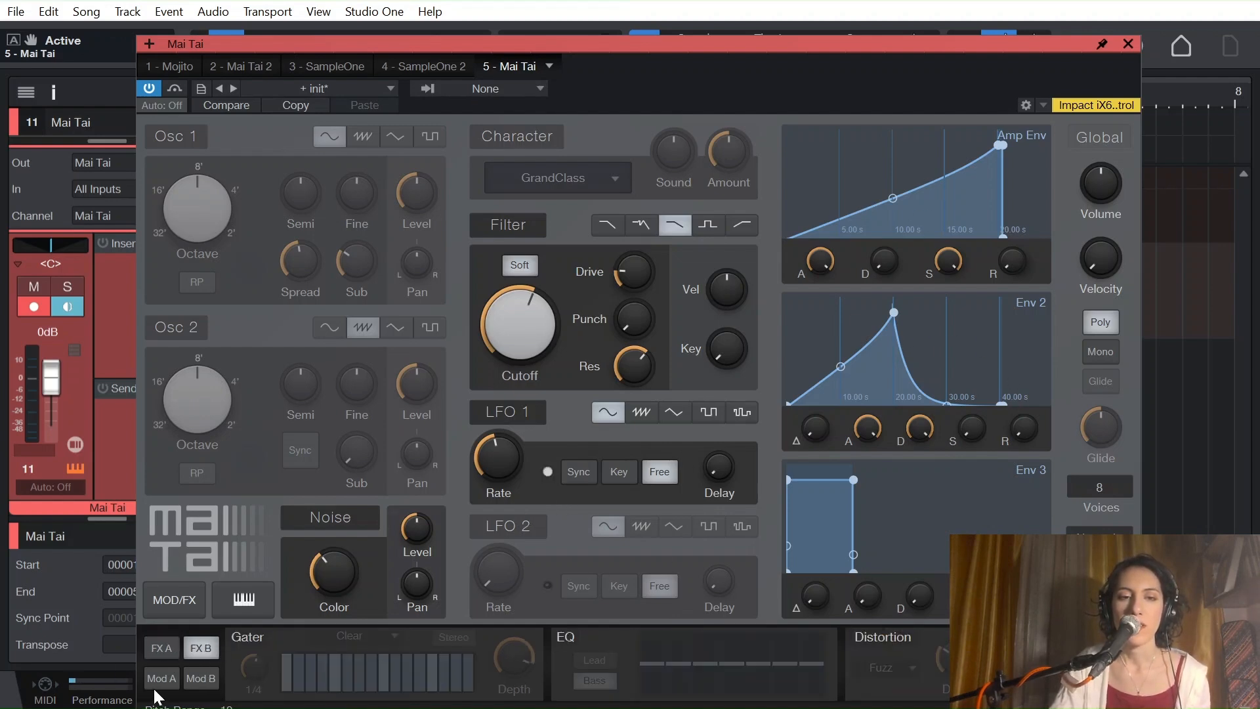
click(174, 678)
click(494, 647)
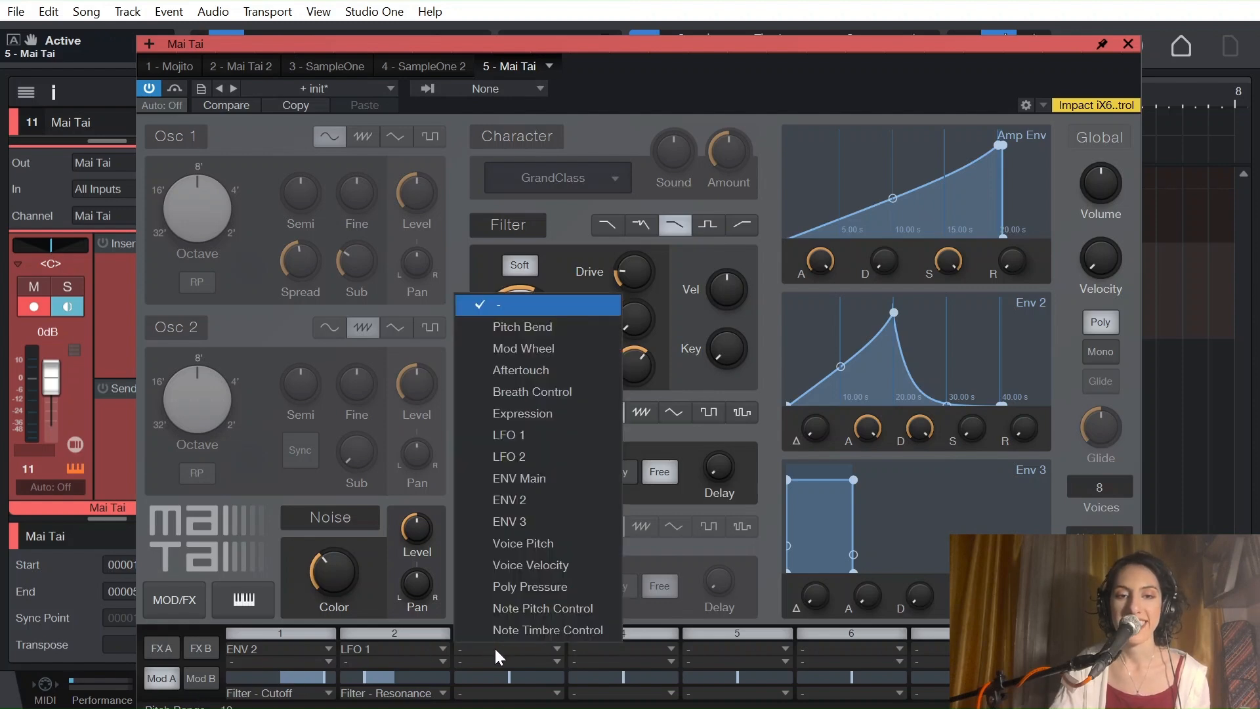
click(509, 492)
click(500, 686)
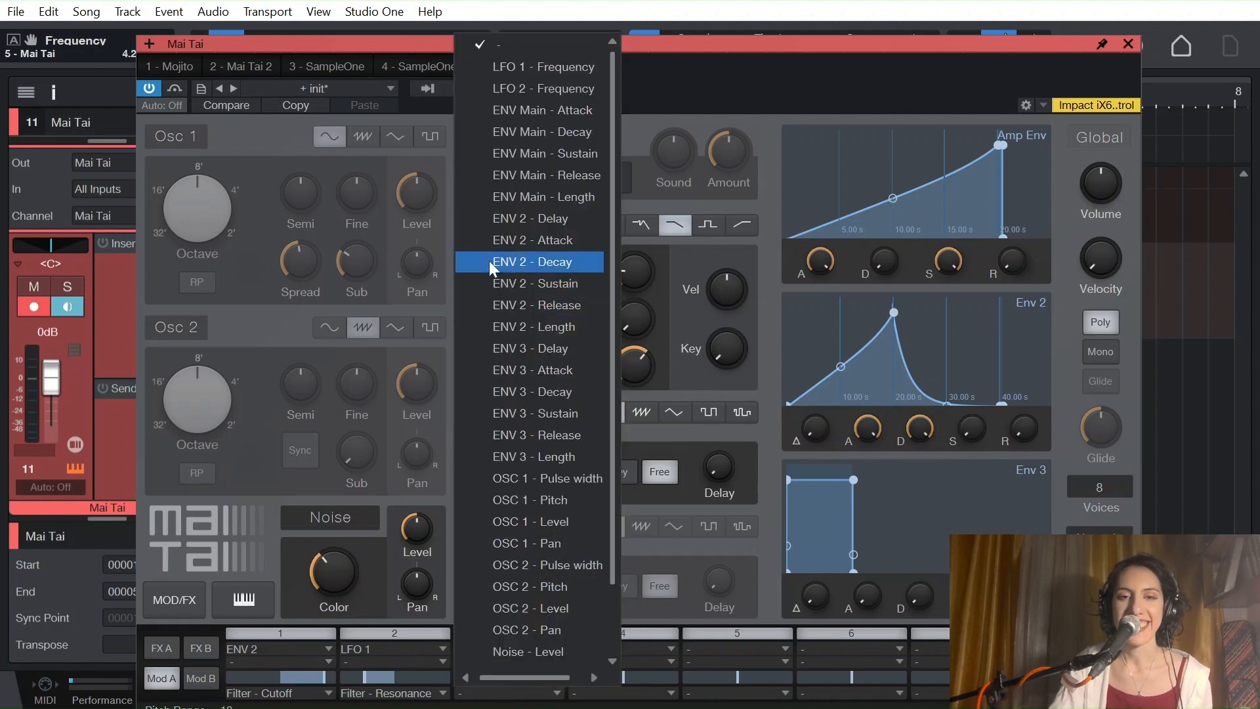
click(557, 67)
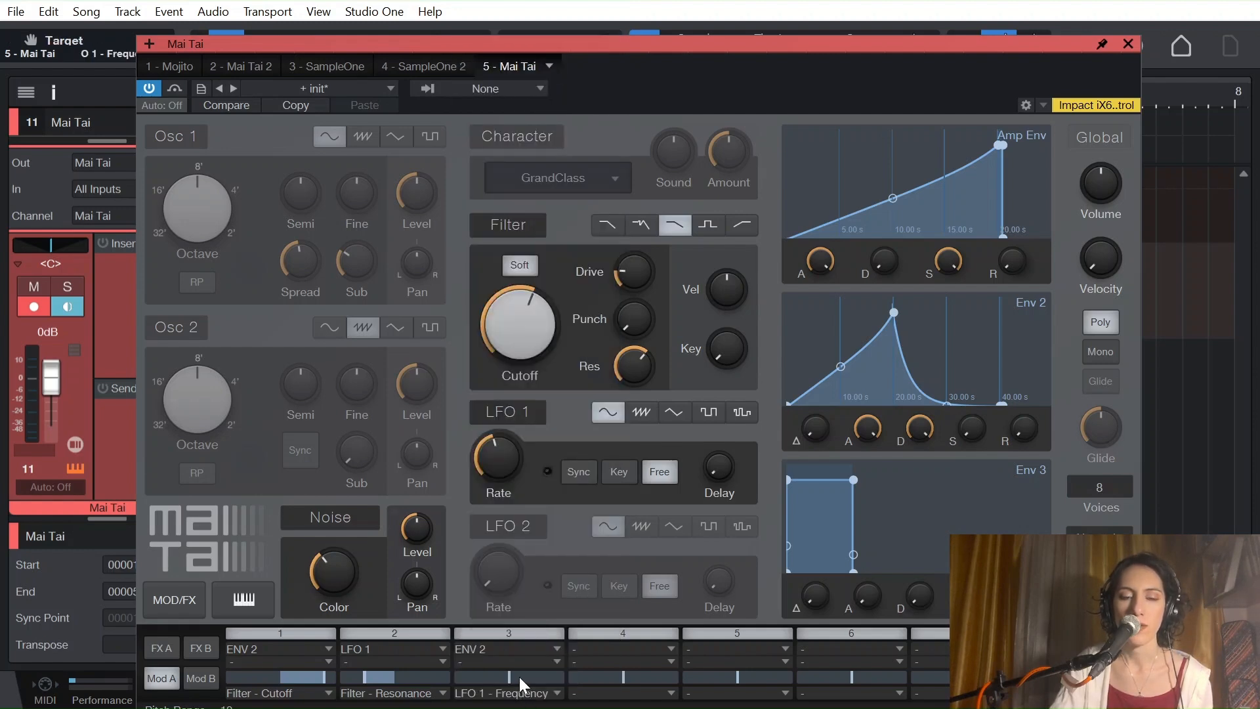
drag(518, 676, 553, 676)
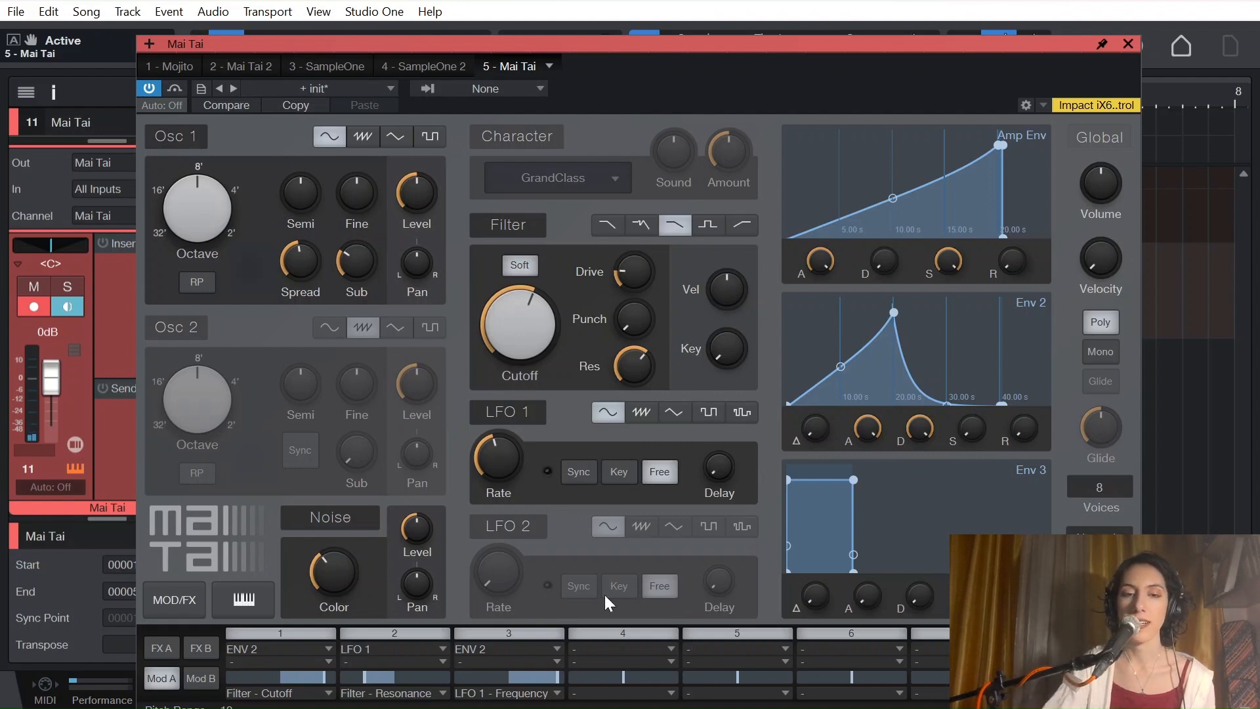
With Osc 1 on, route ENV 2 to OSC 1 - Pitch in modulation cell 4 with an amount of about 24%
click(596, 648)
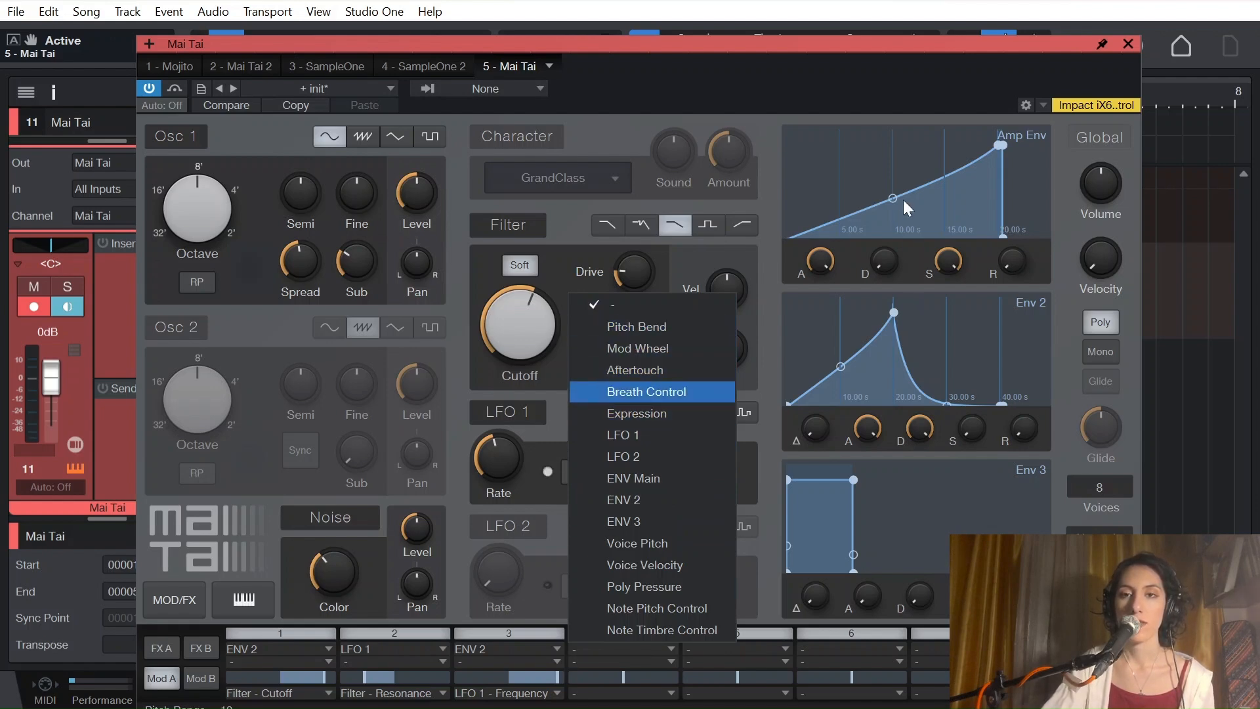
click(856, 160)
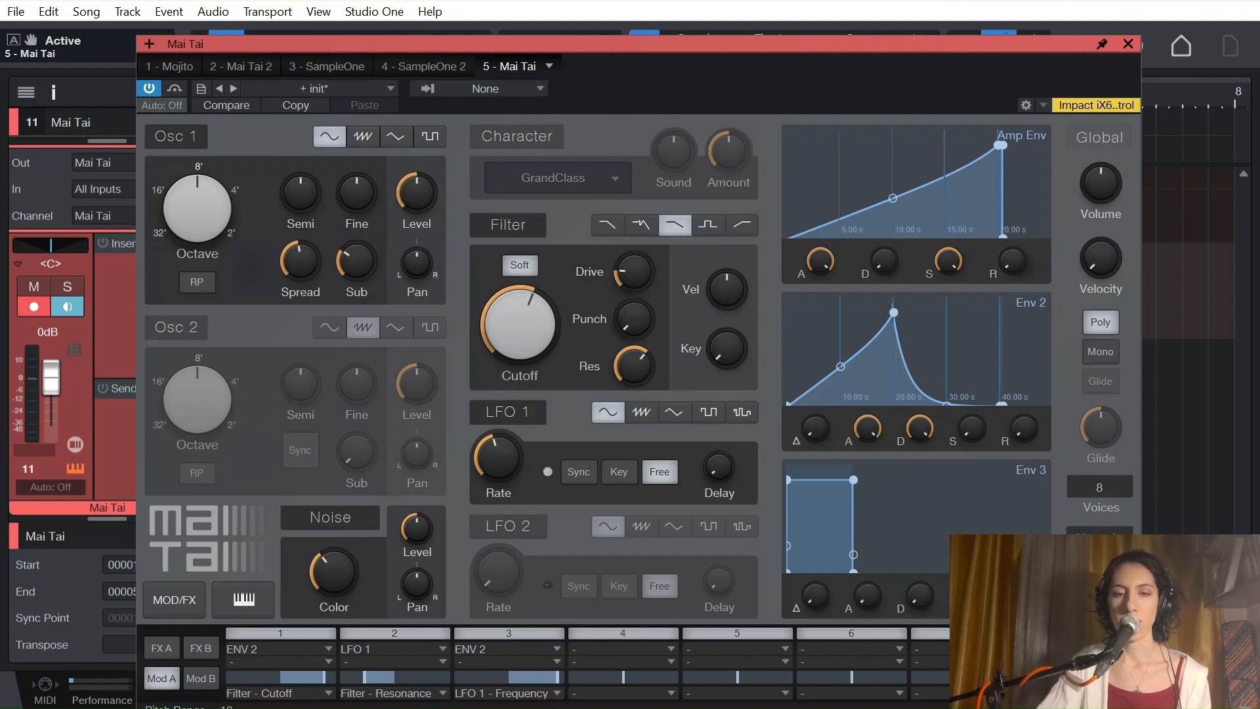
click(592, 647)
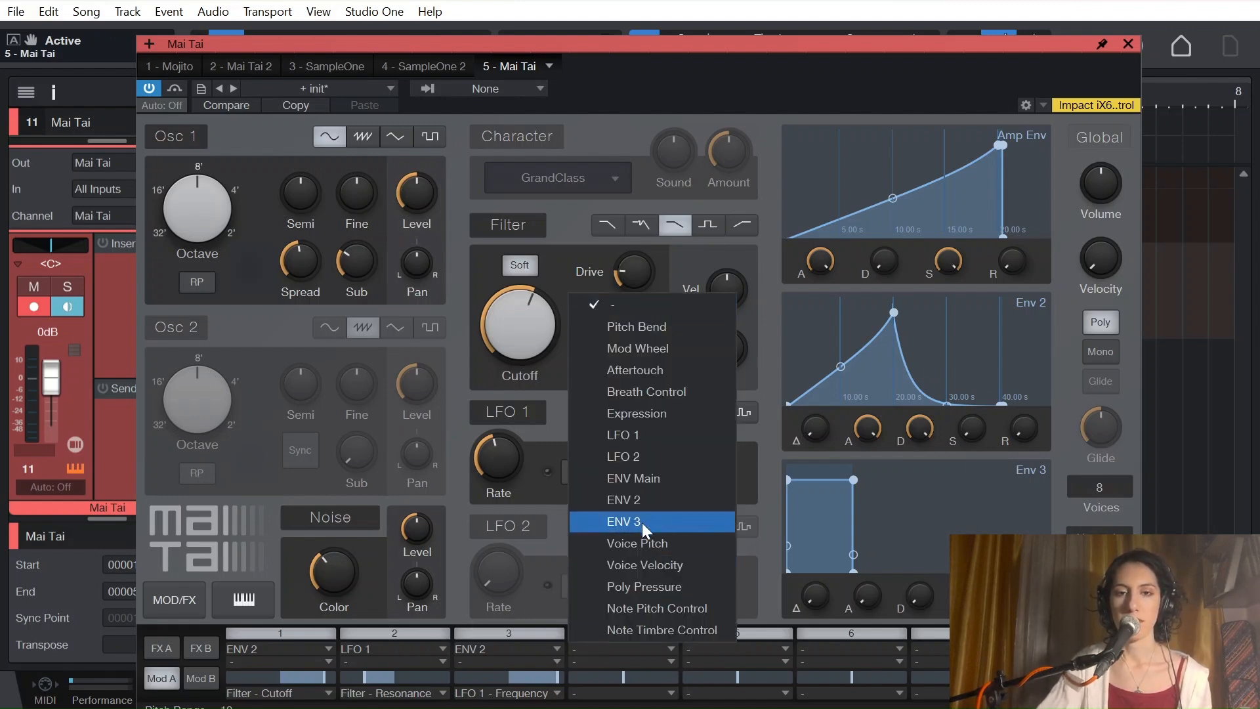
click(666, 502)
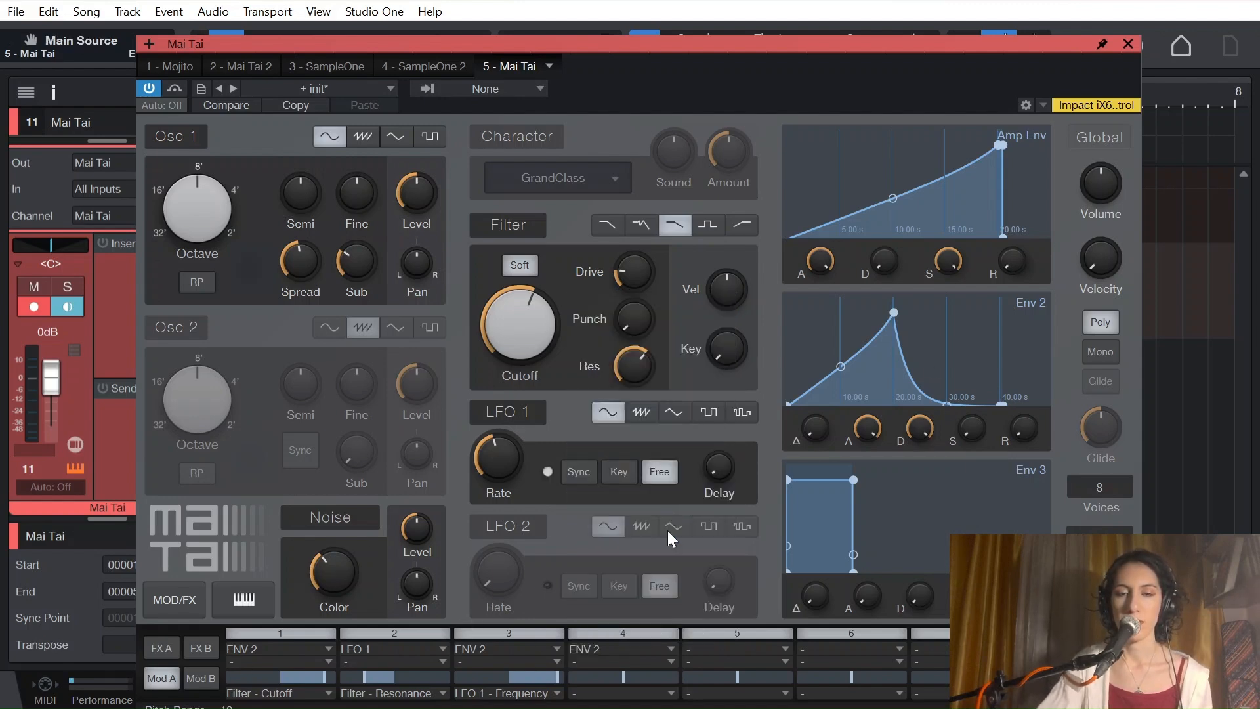
click(631, 688)
scroll(651, 575, down, 1)
scroll(648, 554, up, 1)
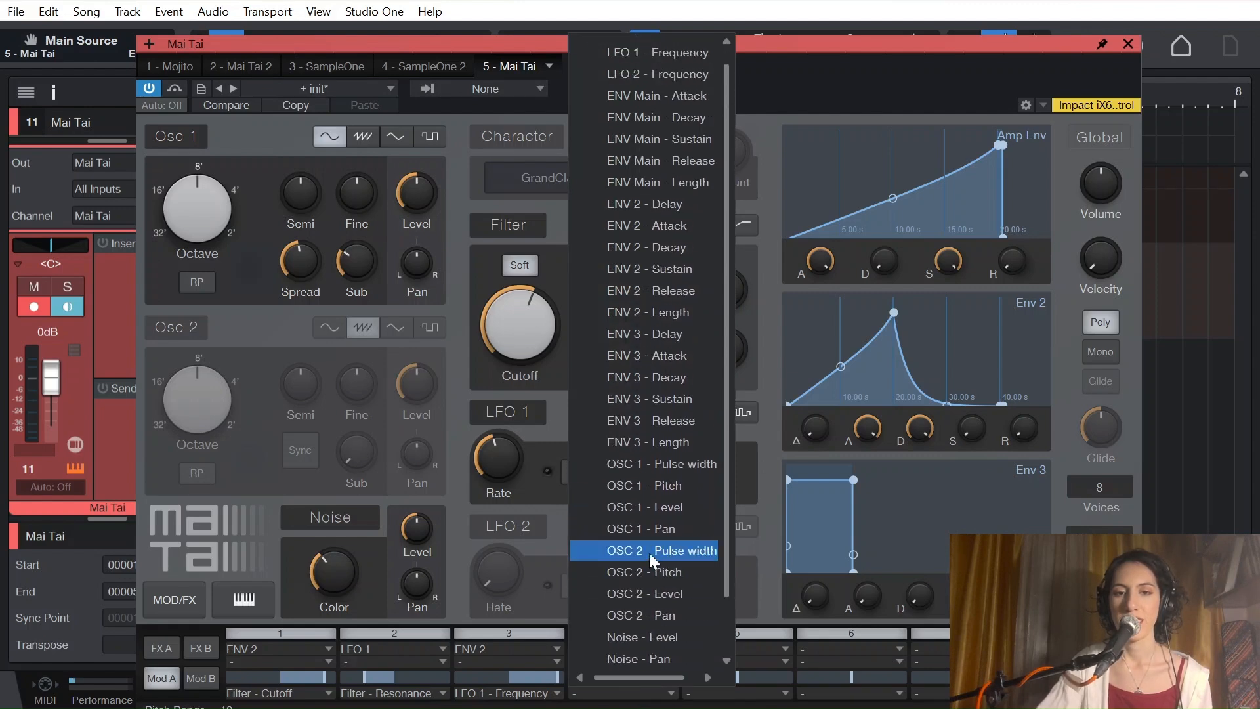
click(651, 485)
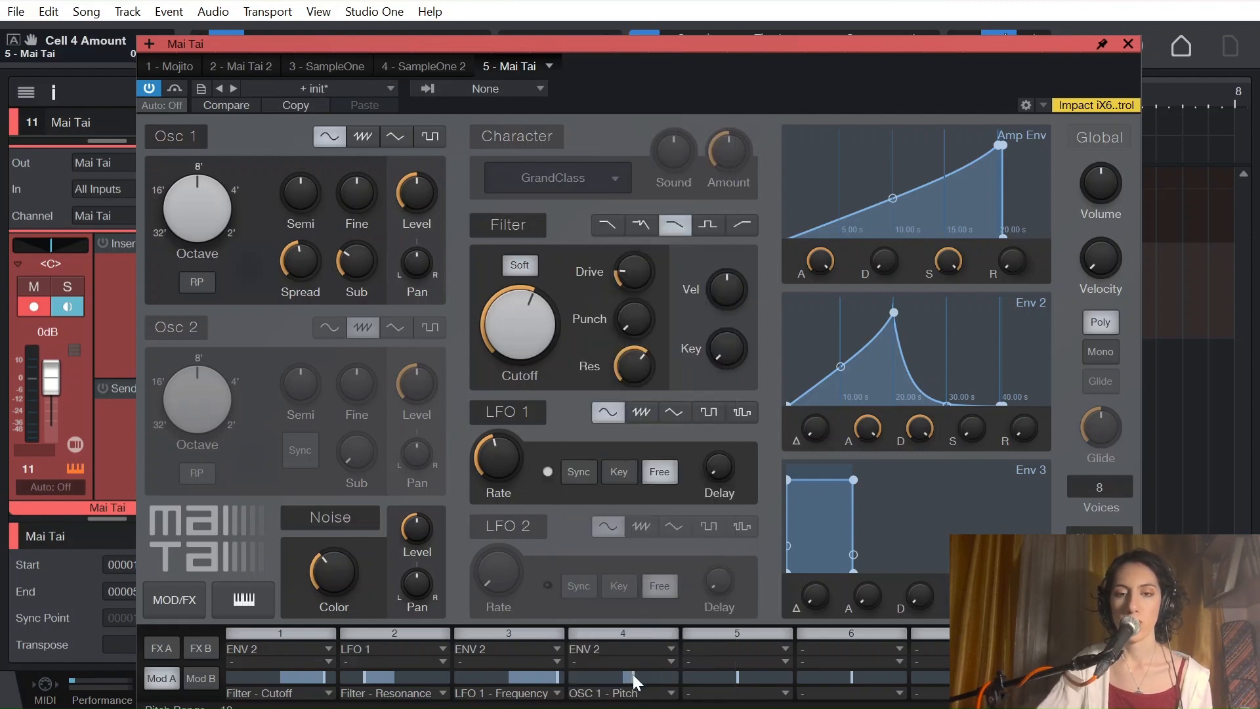
drag(637, 674, 655, 682)
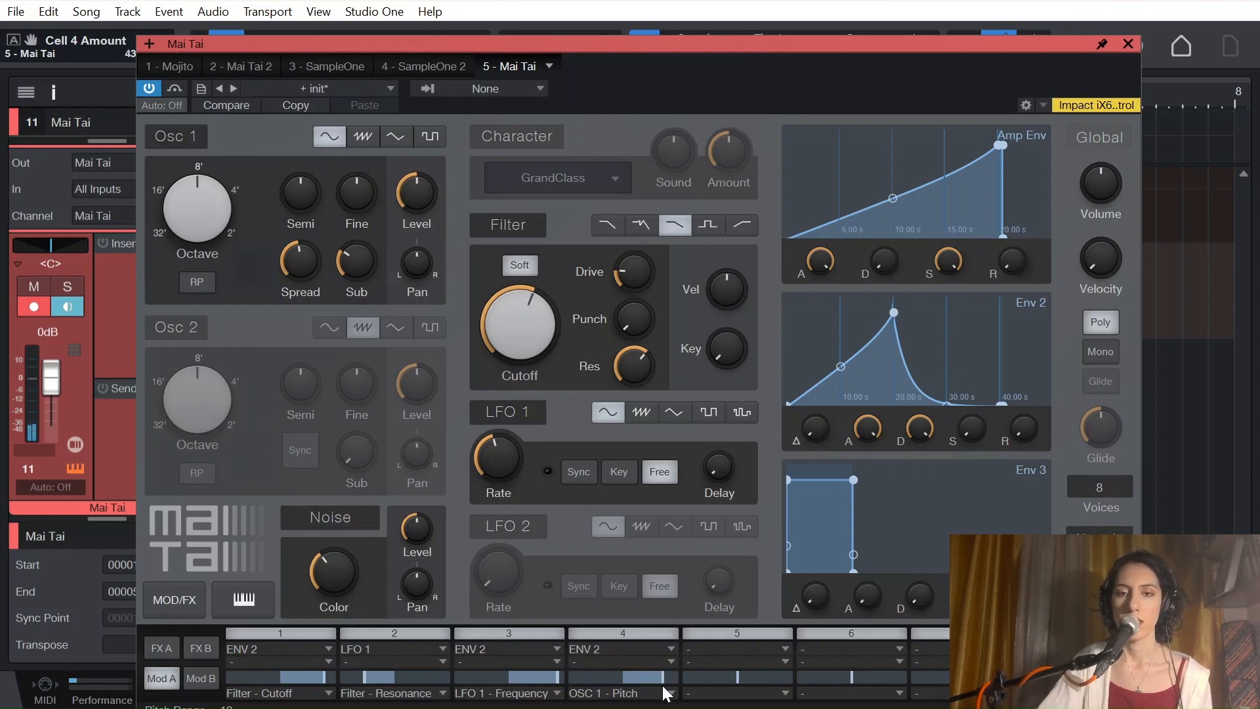
drag(664, 676, 655, 676)
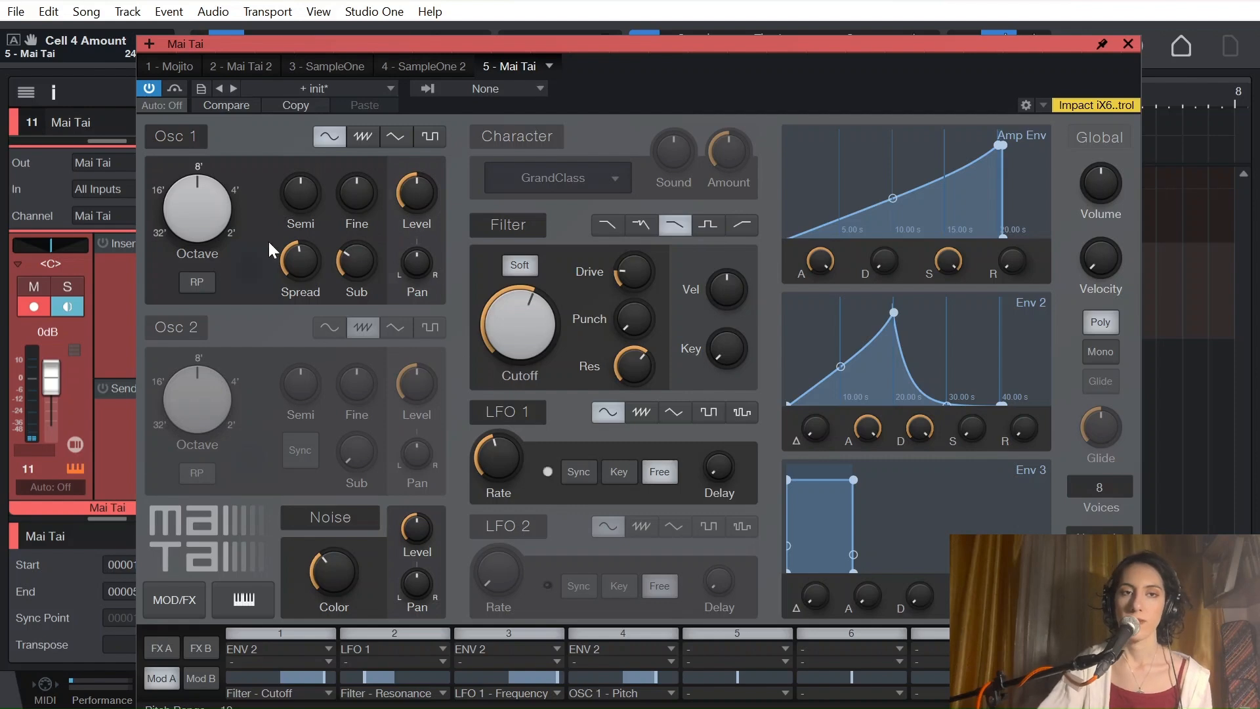
Widen Osc 1's Spread to about 71%
mouse_move(205, 187)
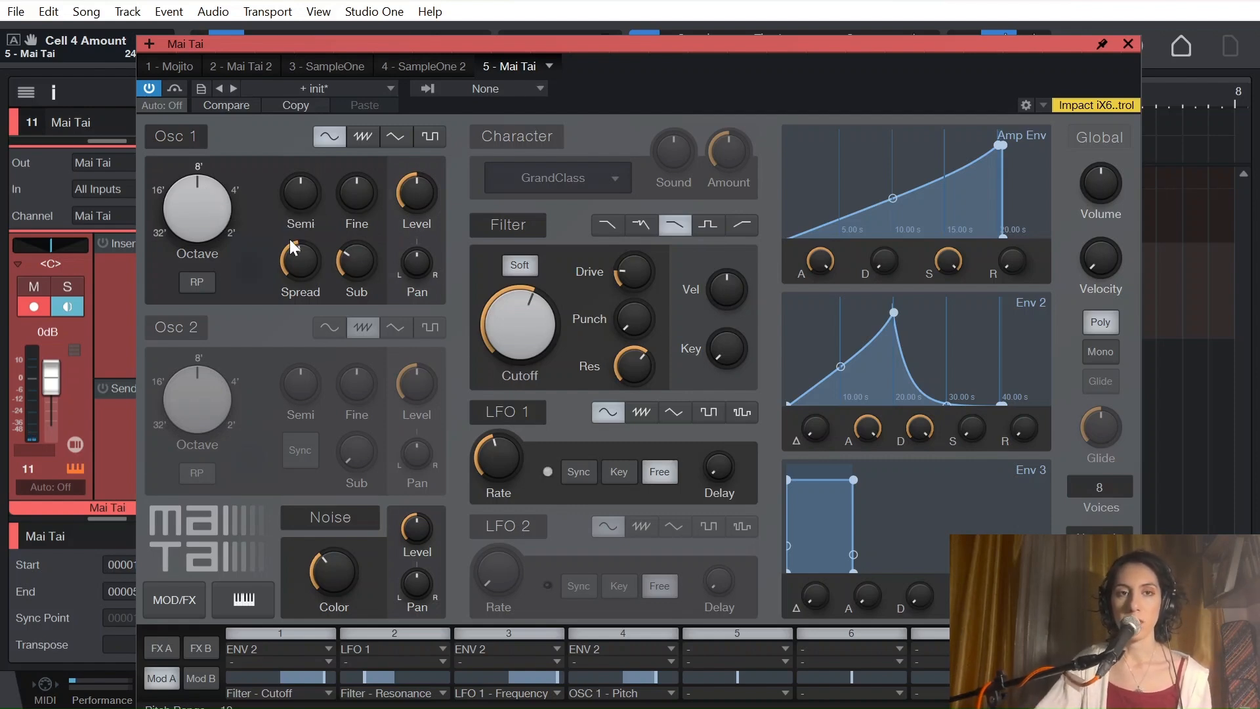
scroll(298, 258, up, 10)
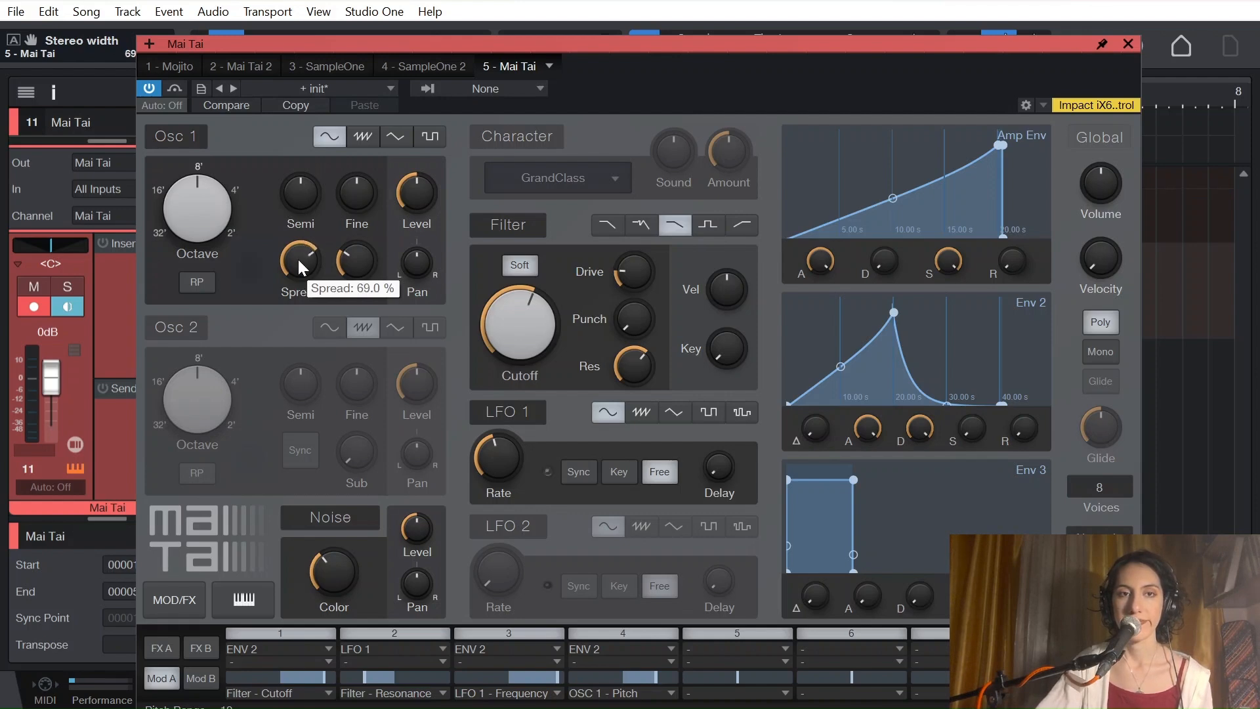
scroll(298, 259, up, 1)
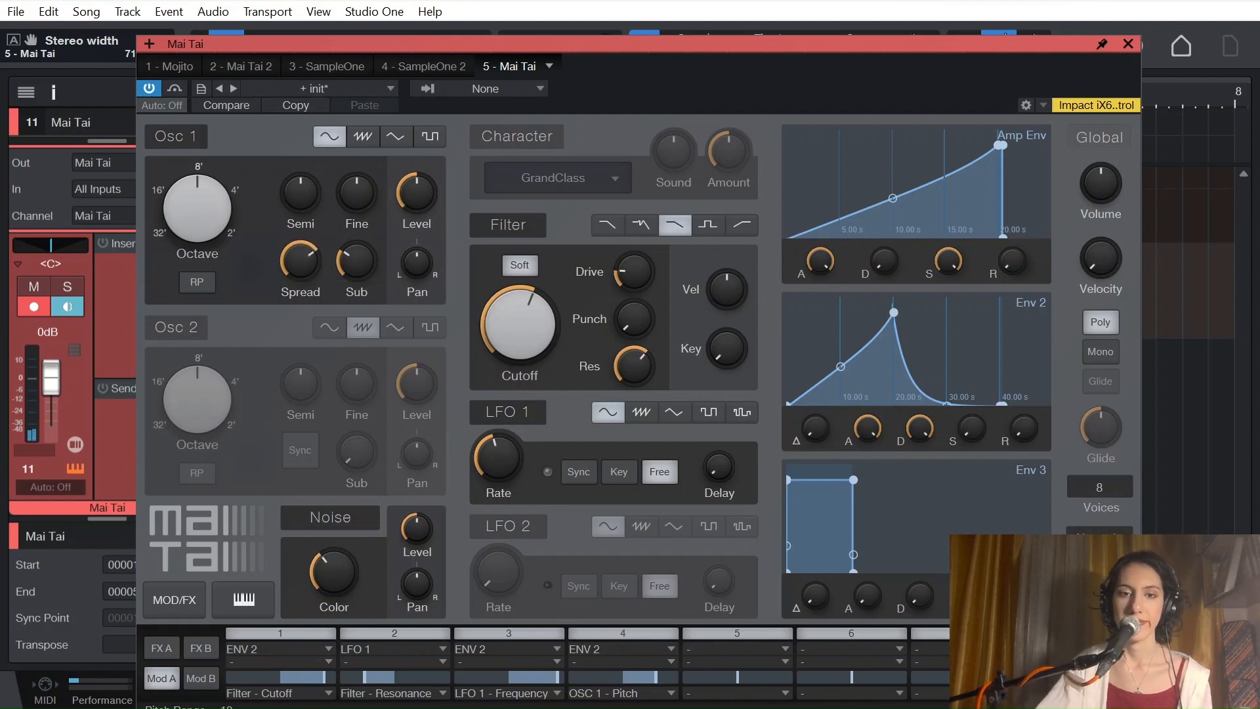
Try negative and larger positive amounts in modulation cell 4, settle on a moderate positive amount, and lower Osc 1's level
drag(656, 680, 584, 671)
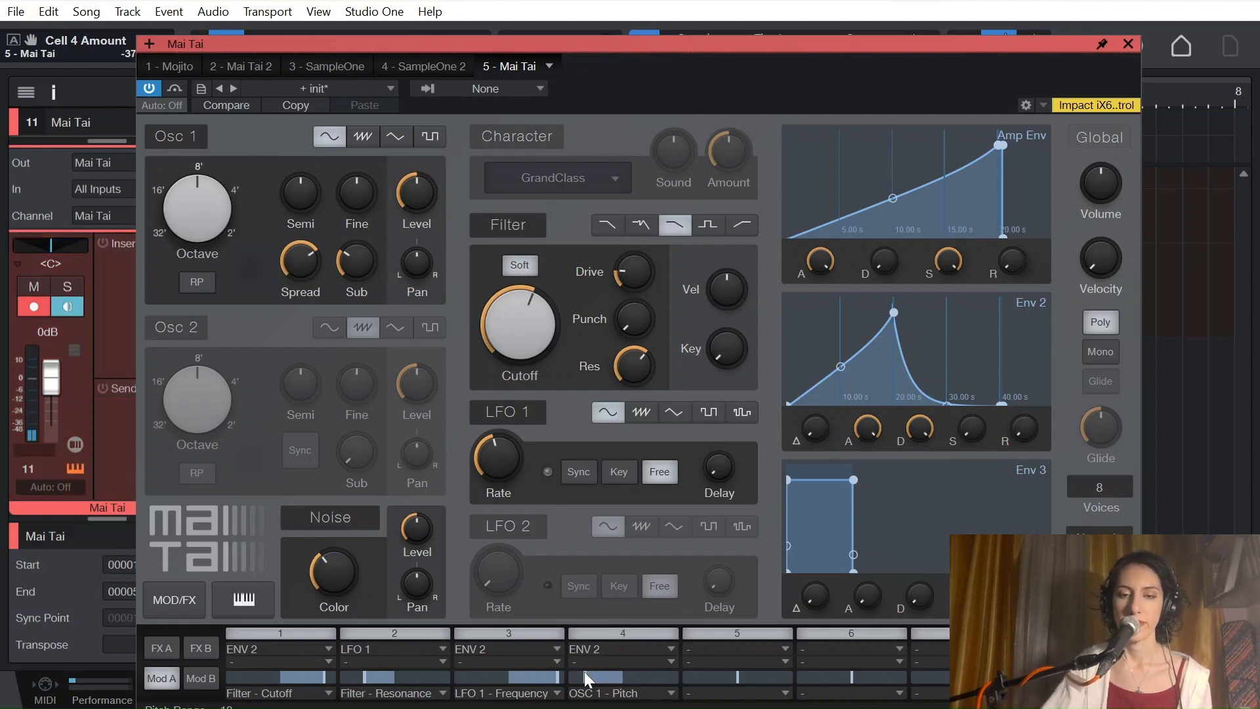
drag(645, 676, 643, 675)
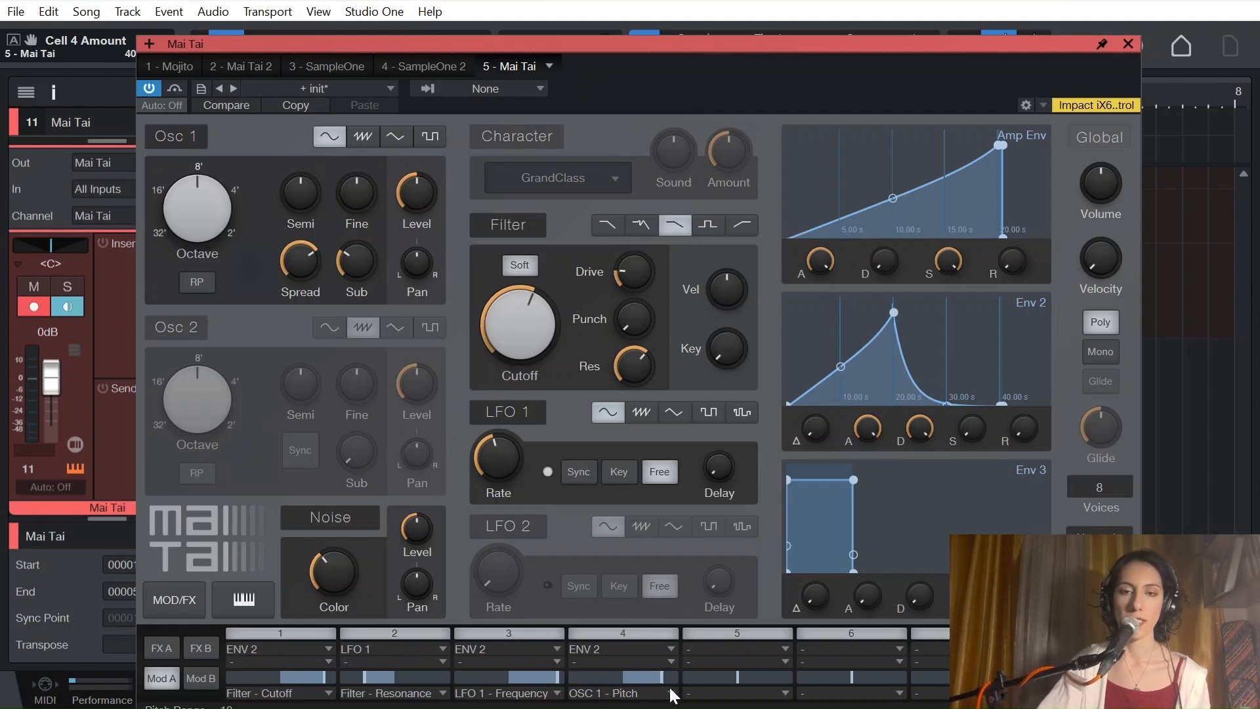
drag(668, 677, 645, 679)
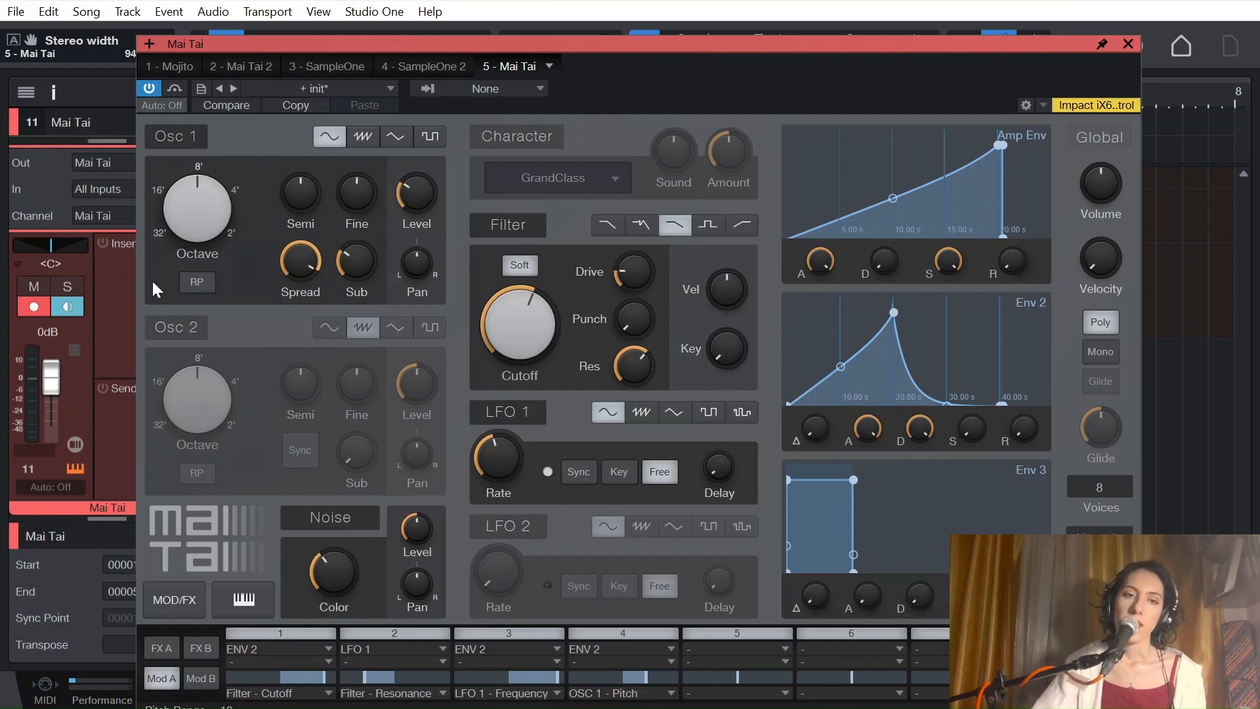
Turn on Osc 2 with a sine wave and route ENV 2 to OSC 2 - Pitch in modulation cell 5
click(192, 326)
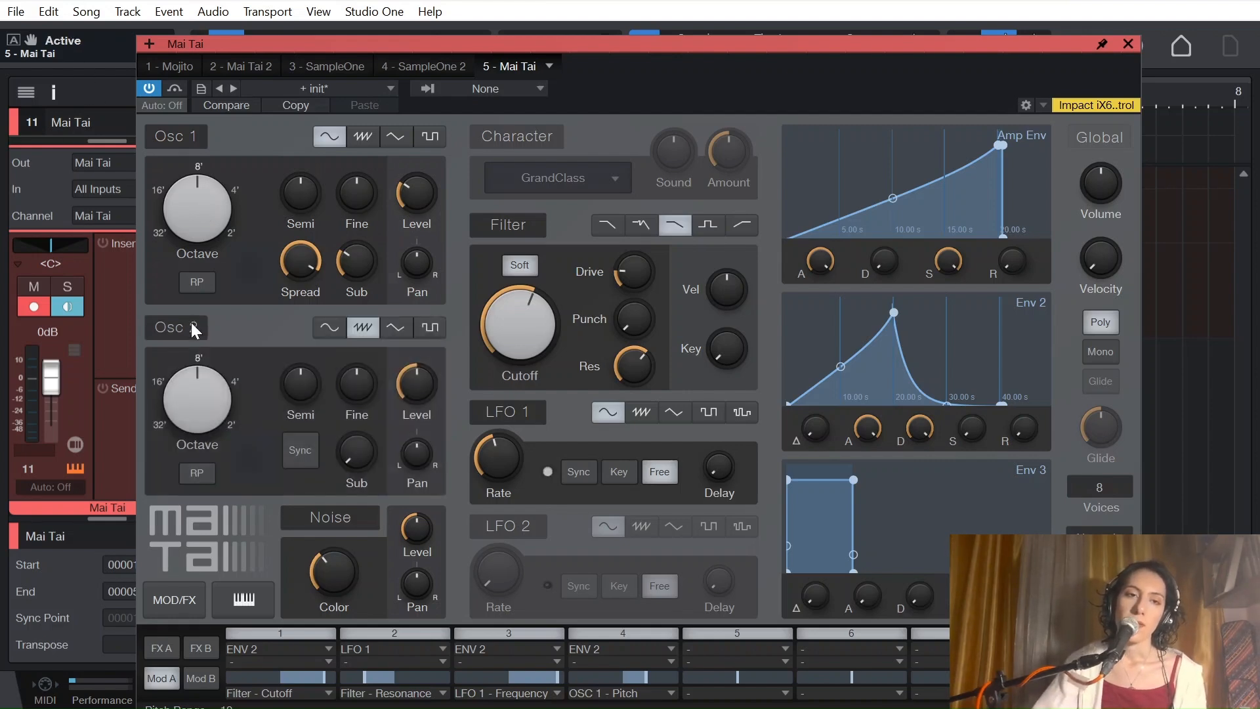
click(337, 321)
click(729, 648)
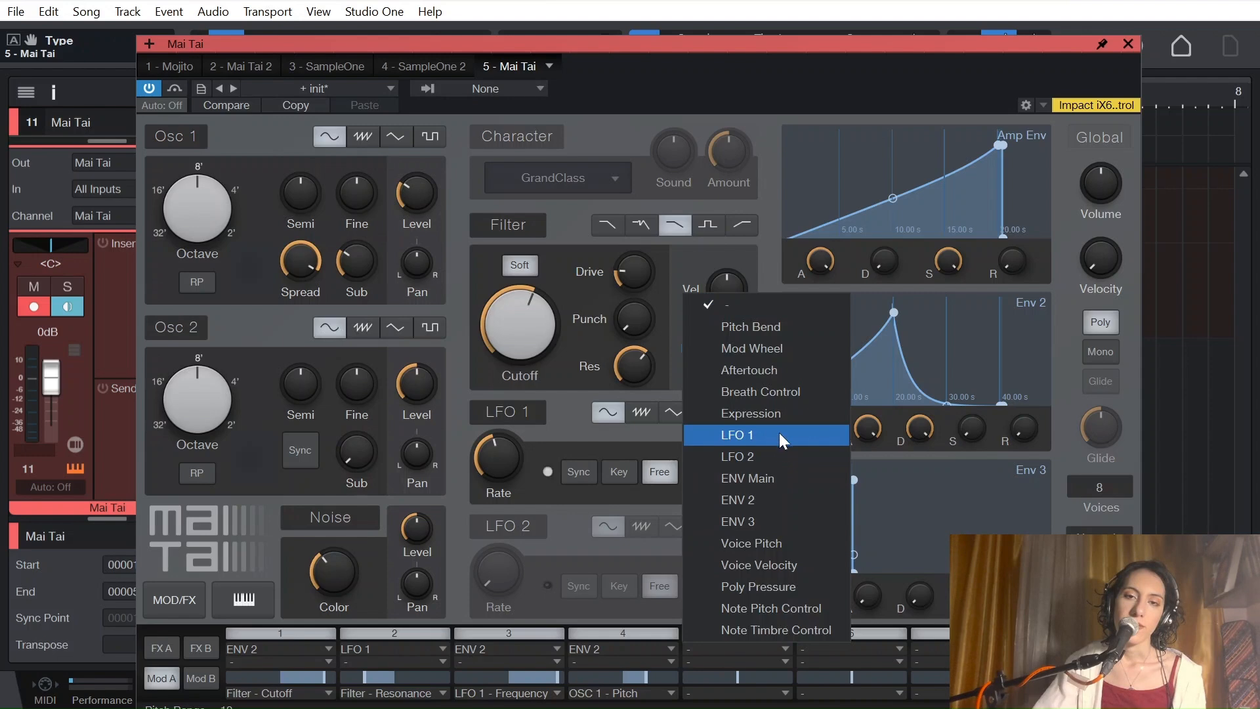
click(755, 503)
click(735, 693)
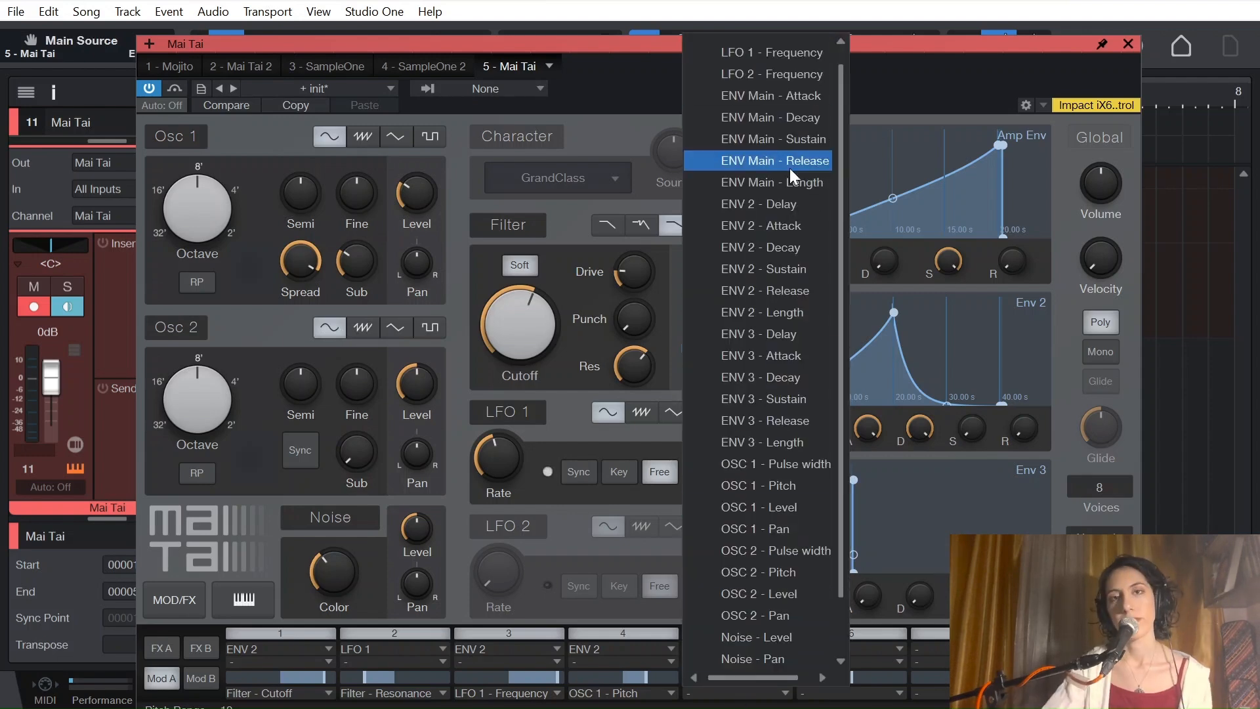
click(797, 564)
Try Osc 2 at 16' with a moderate positive amount in modulation cell 5, switch Osc 2 off and close the synth window
drag(738, 678, 722, 660)
drag(204, 407, 204, 439)
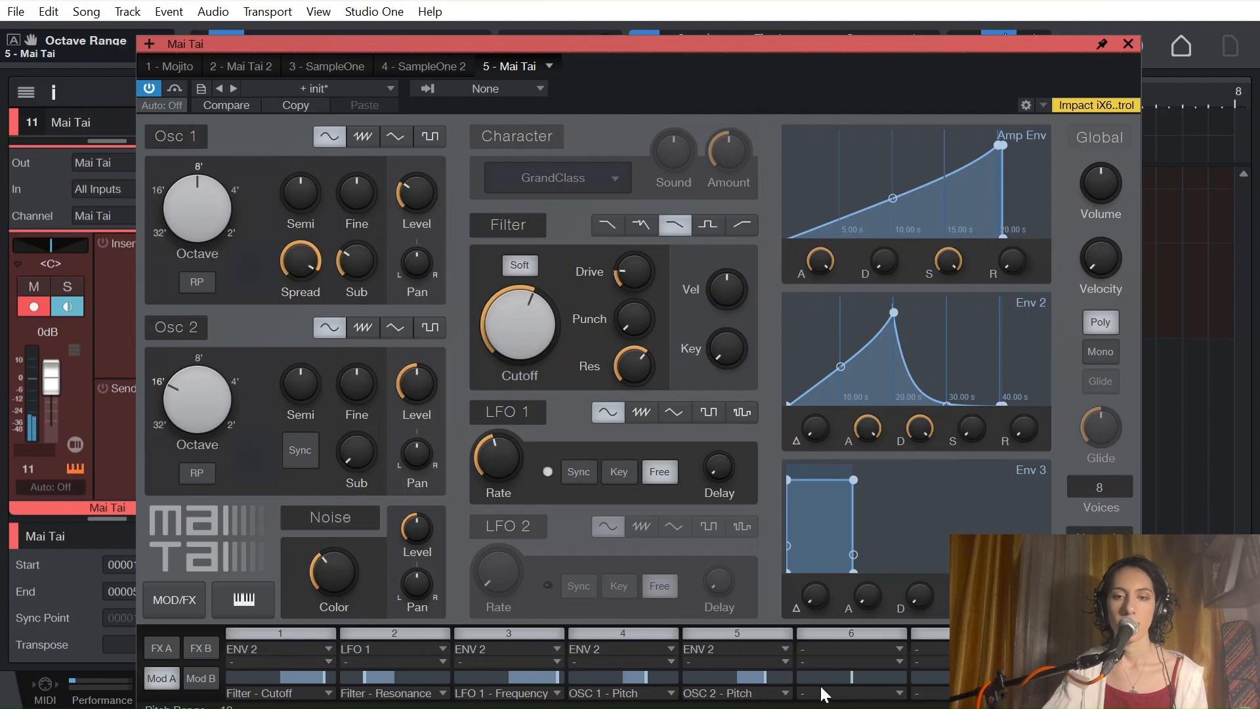
drag(766, 678, 777, 679)
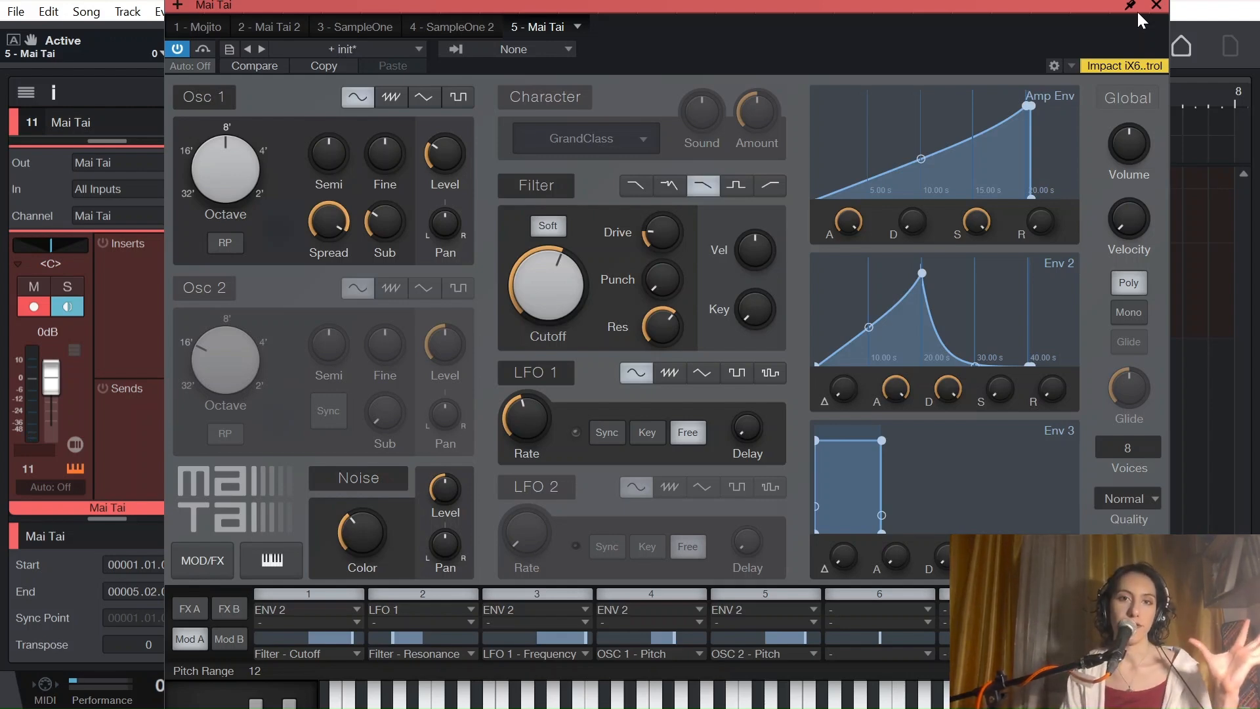
click(1155, 5)
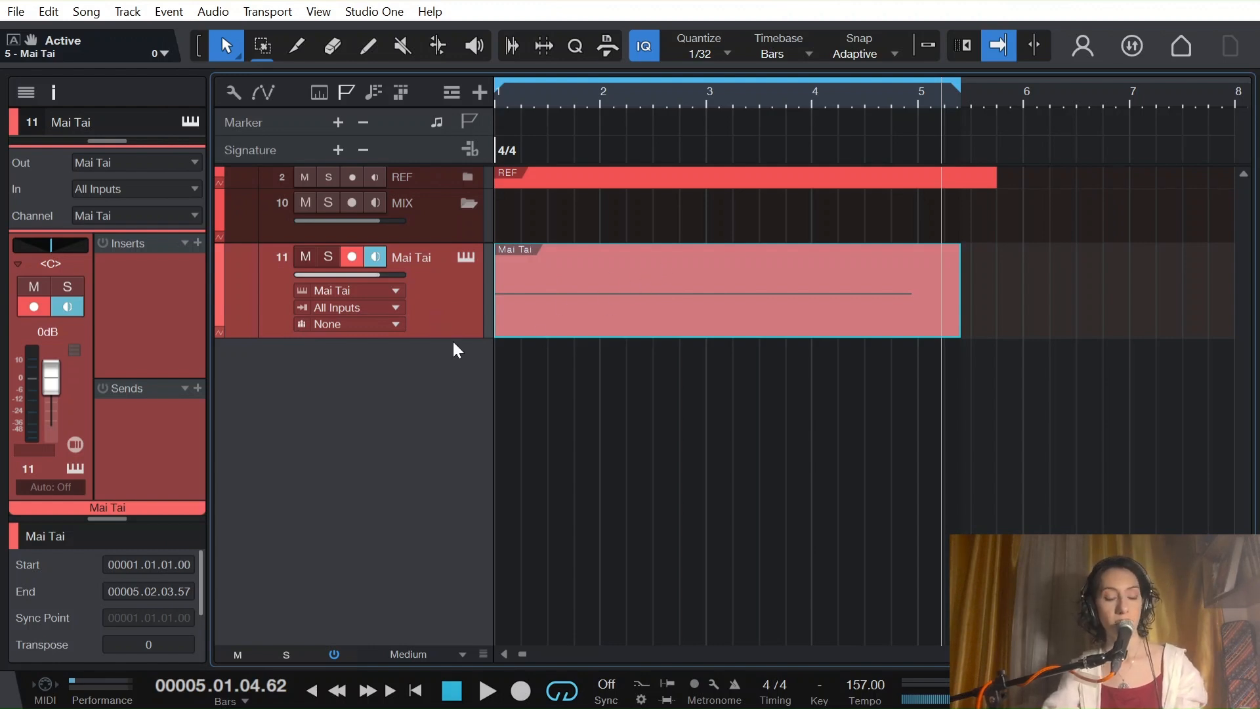
Mute the Mai Tai event and search the loops library for "one shot"
key(shift+m)
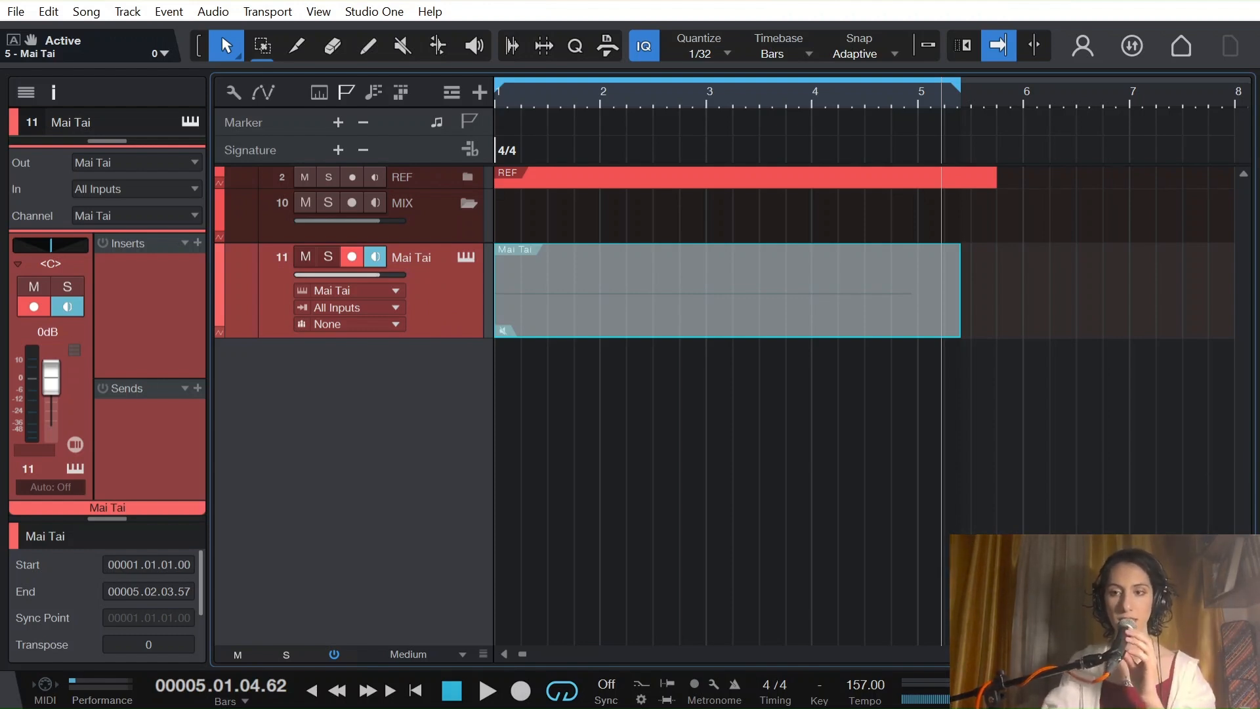
key(F6)
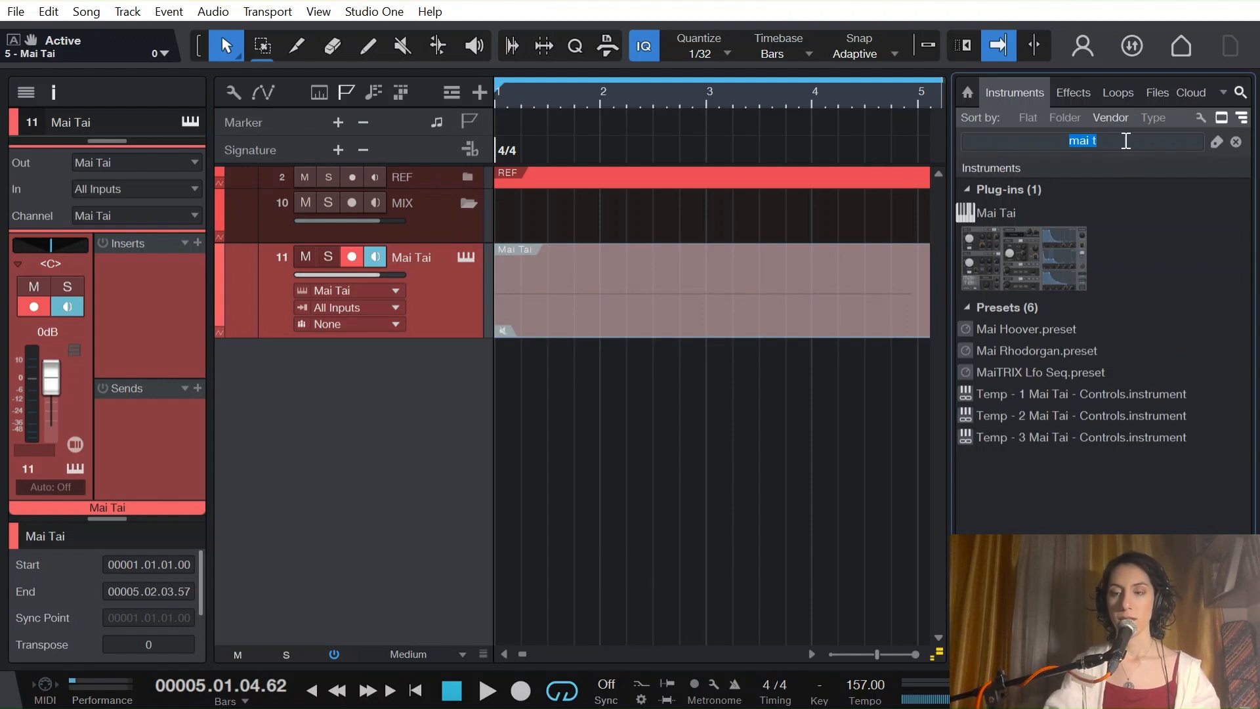
key(BackSpace)
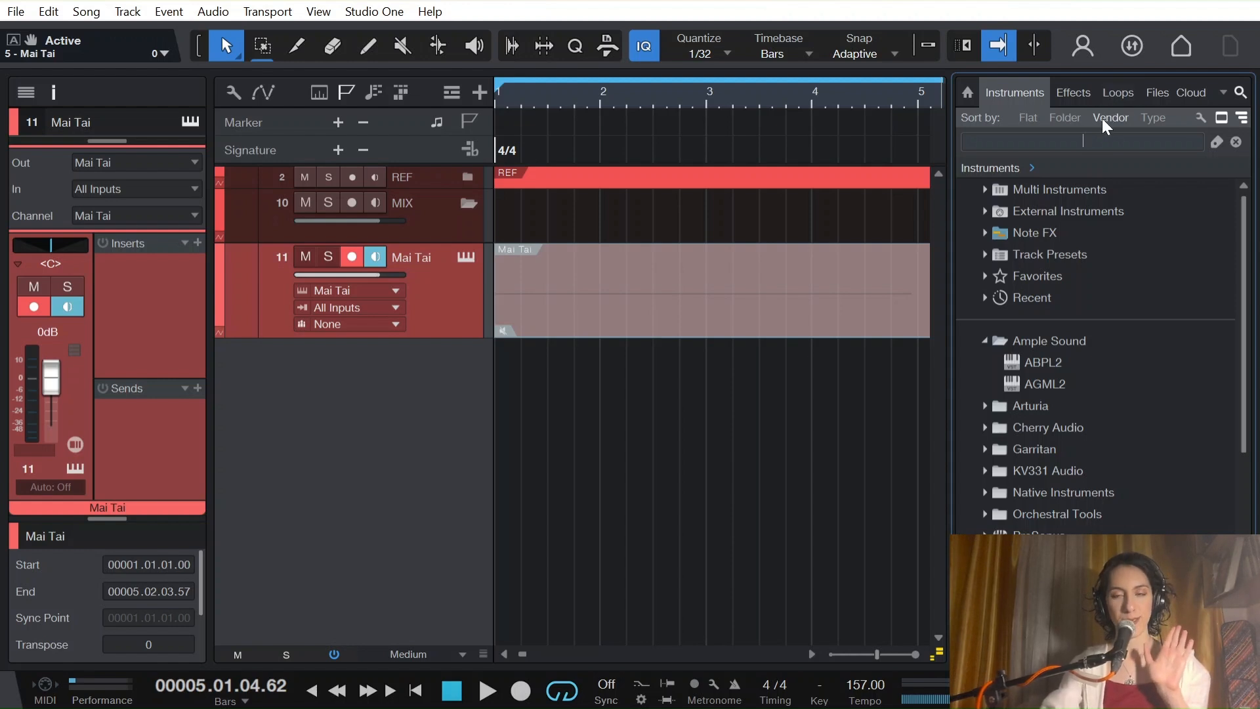
click(1120, 98)
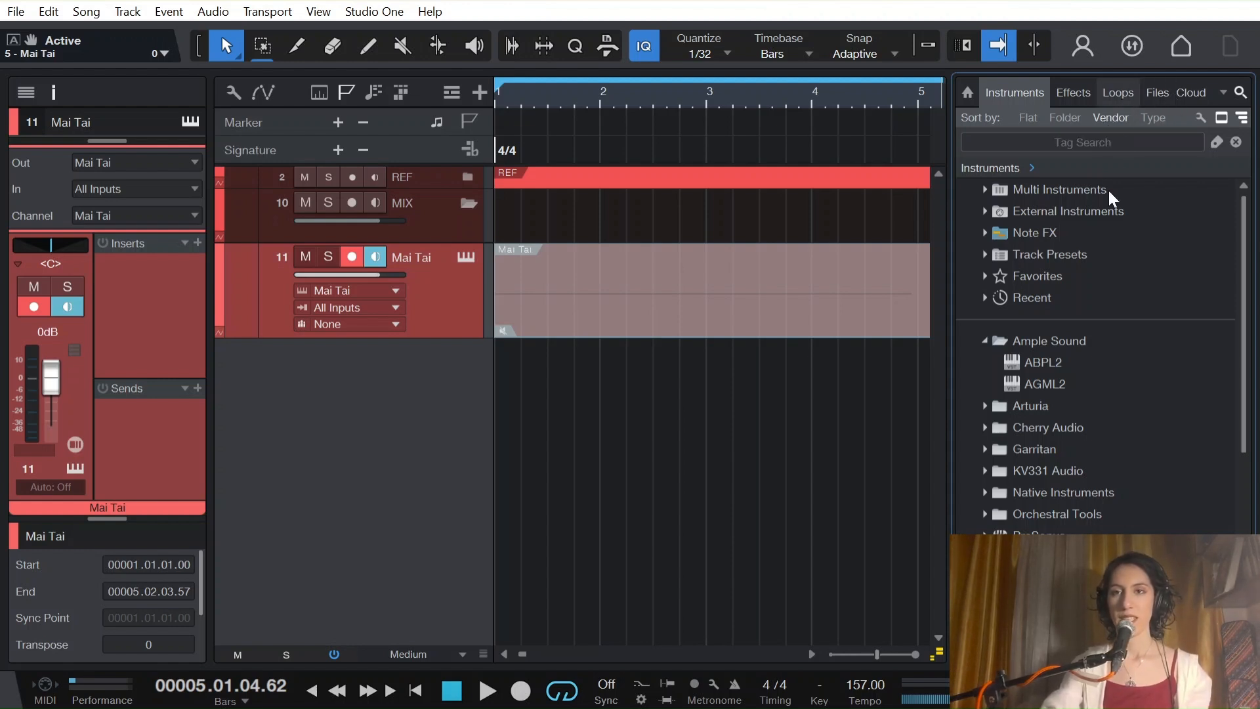
click(1114, 99)
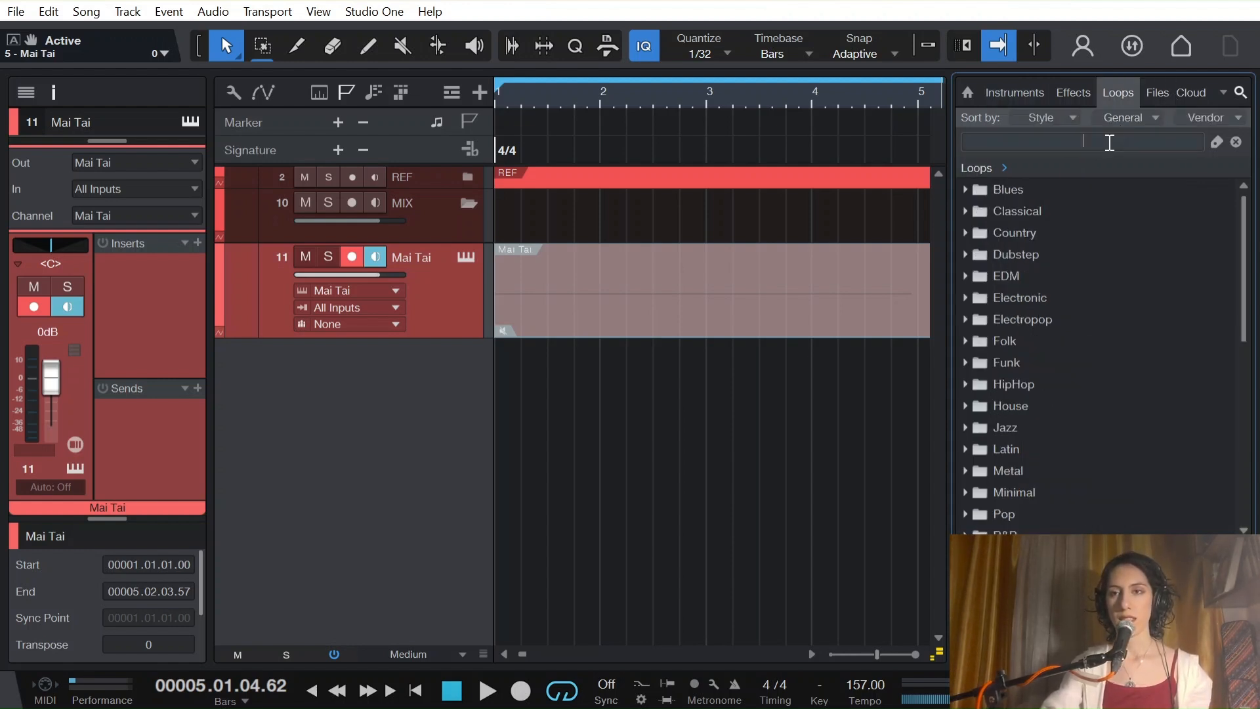
text(one shot)
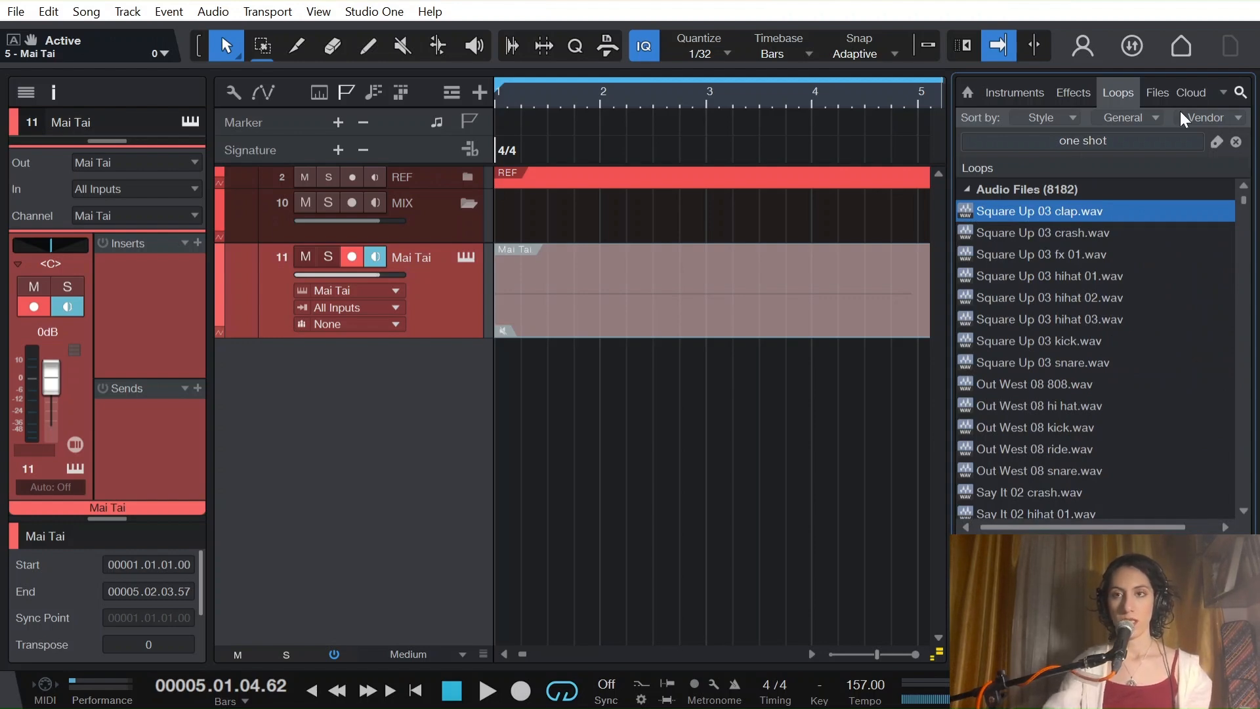
key(Return)
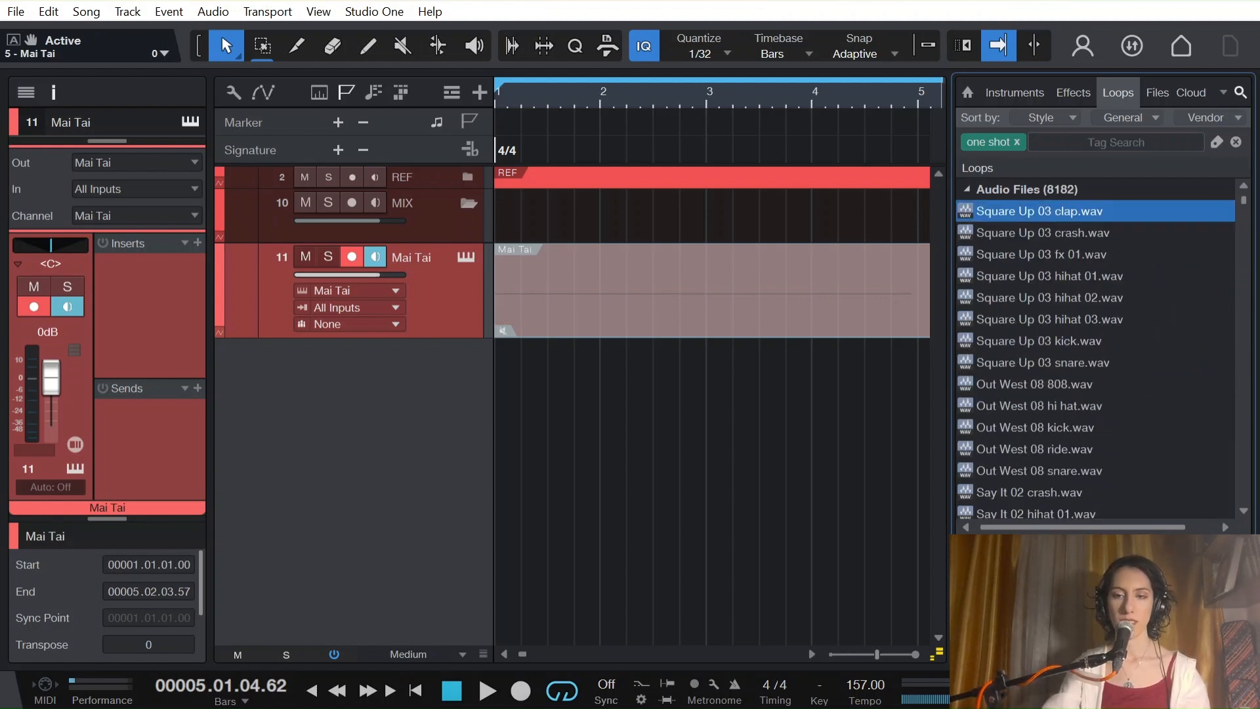
Audition several Square Up 03 one-shots and place Square Up 03 crash.wav on a new track starting at bar 1
click(1065, 238)
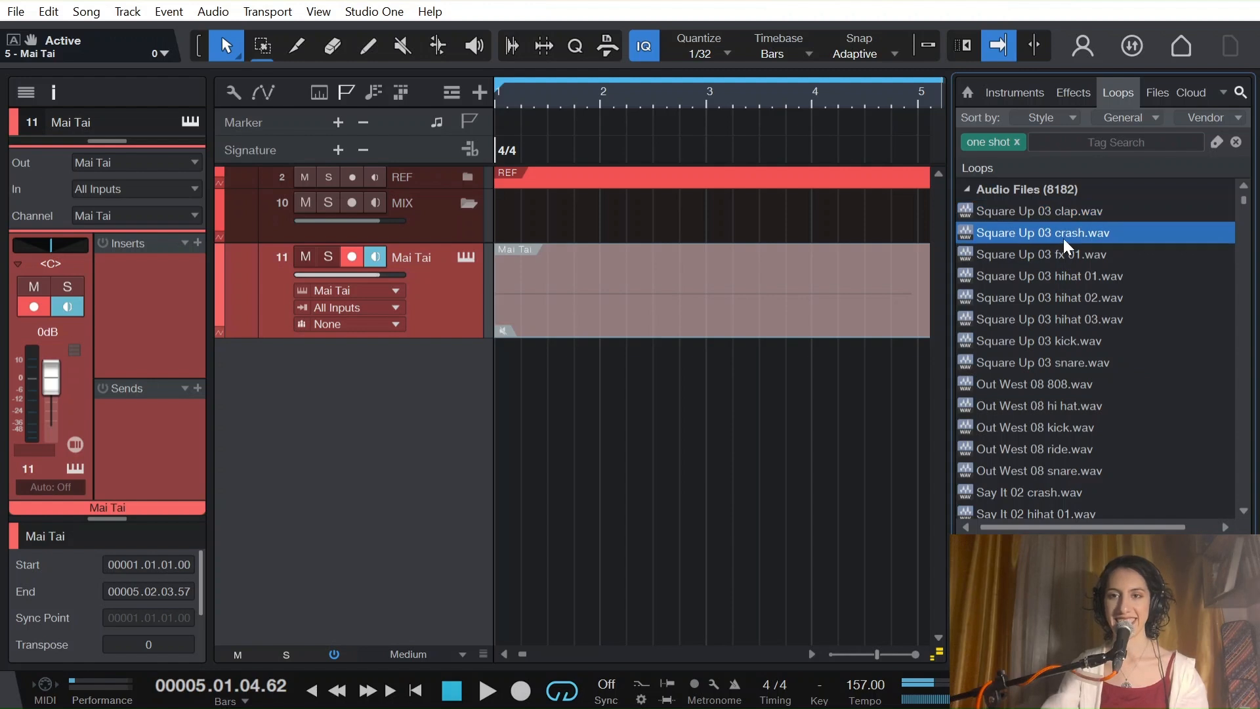
click(1068, 207)
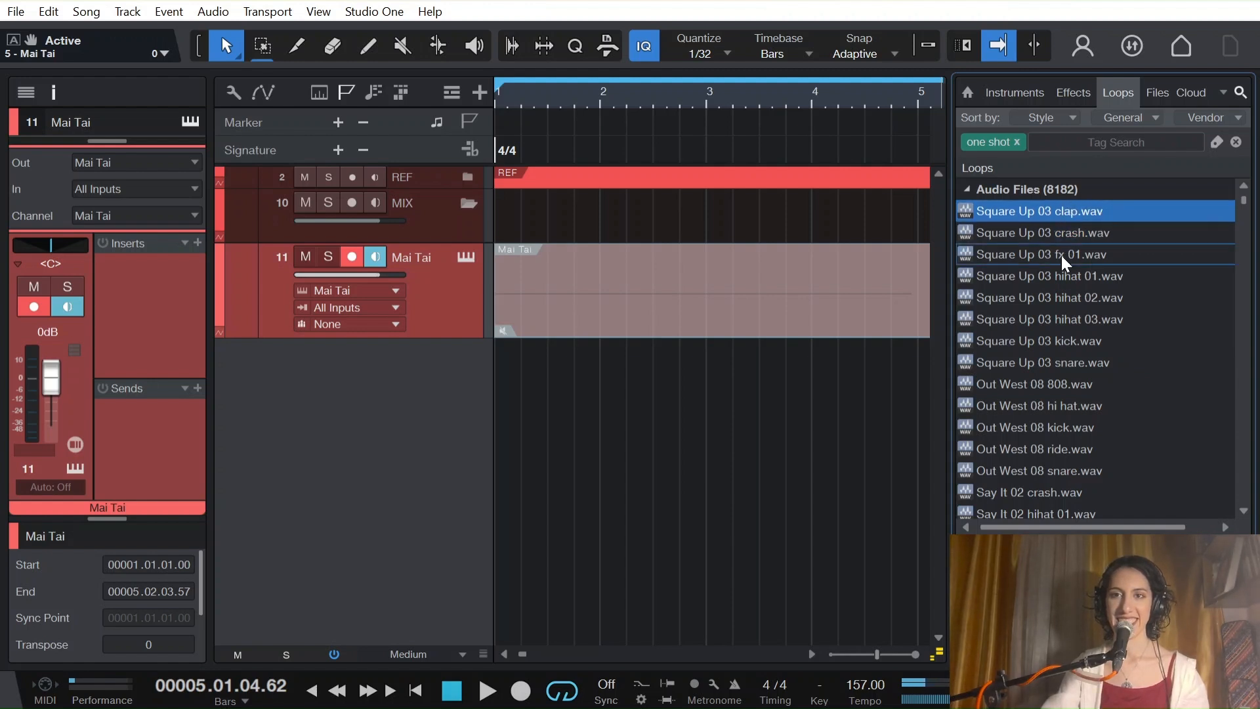
click(1063, 256)
click(1070, 232)
click(1071, 270)
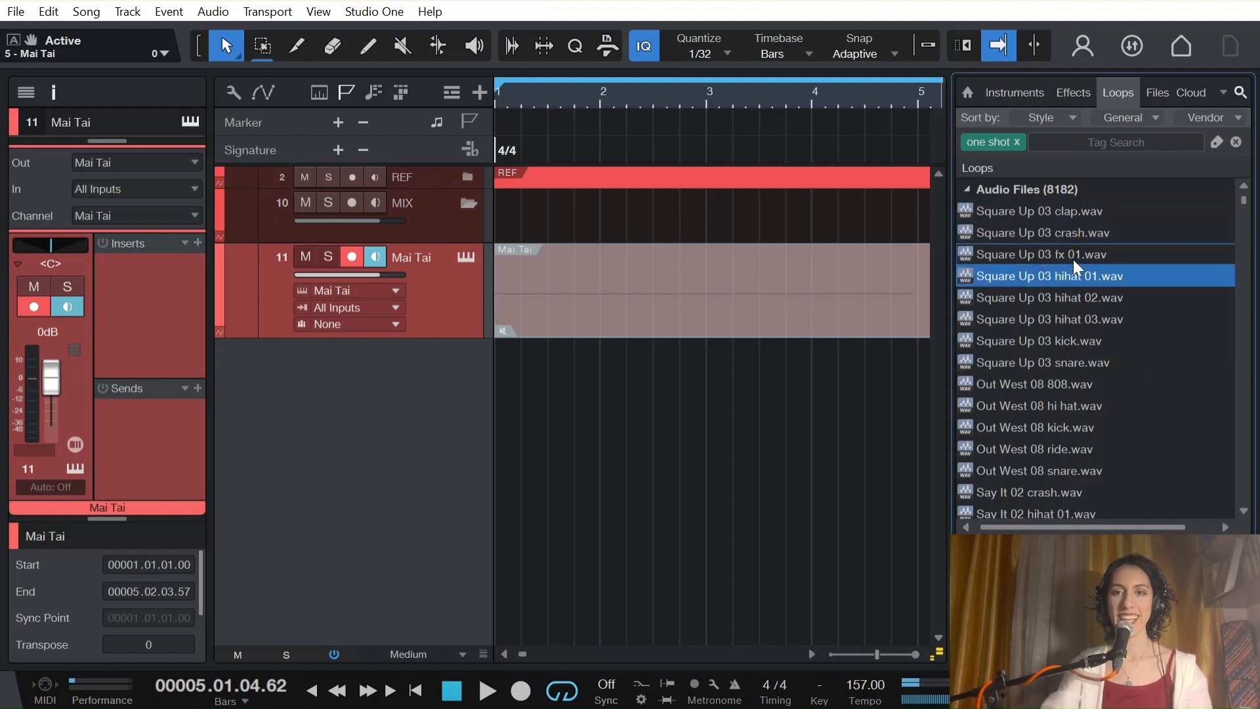
click(1074, 258)
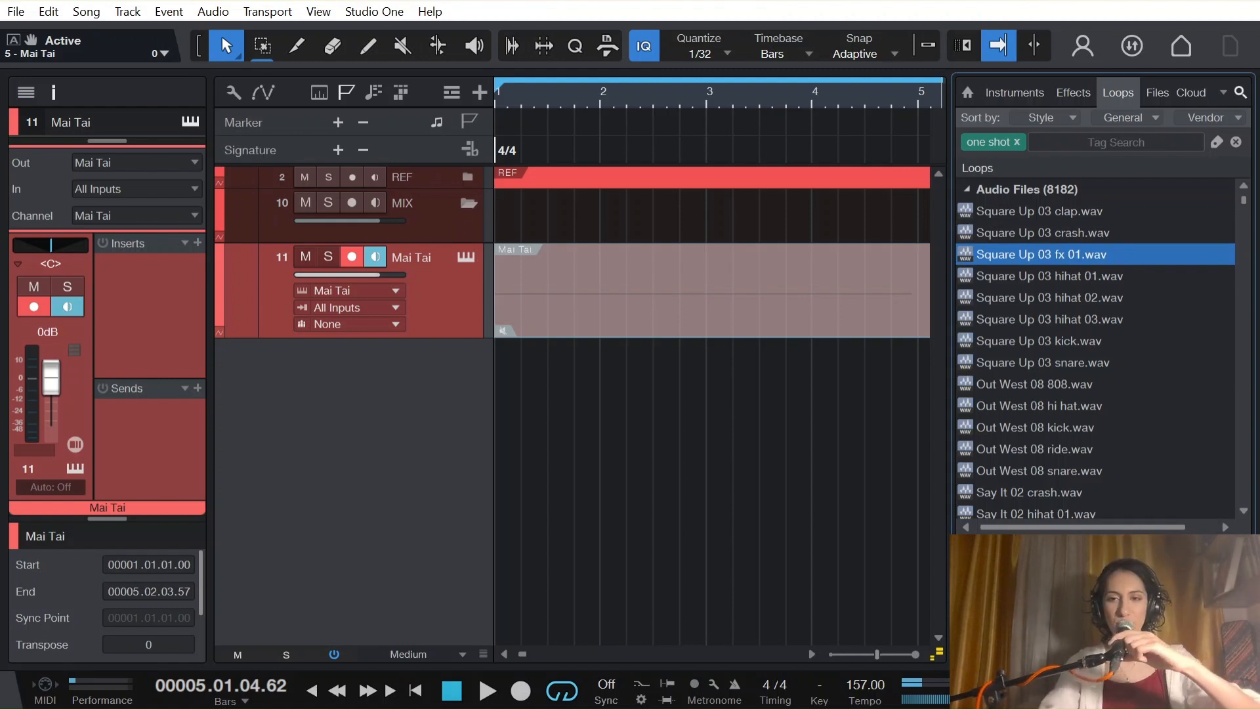
click(1086, 235)
drag(1089, 231, 535, 401)
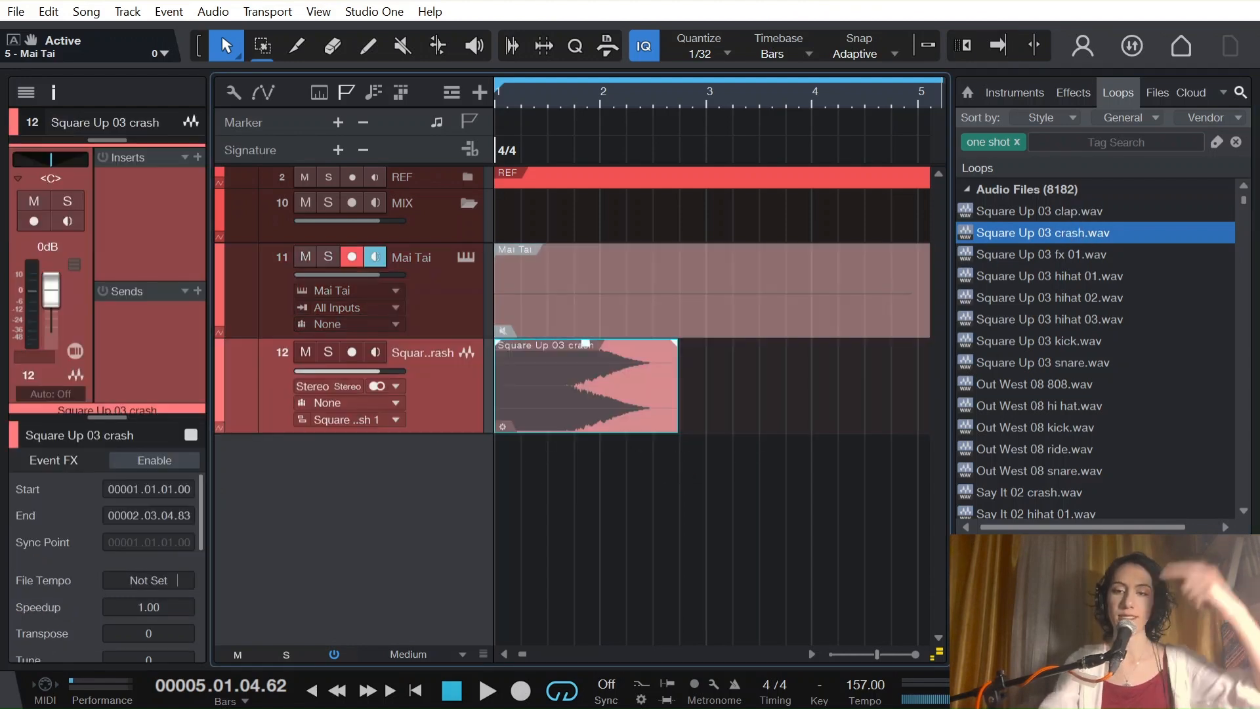
key(F5)
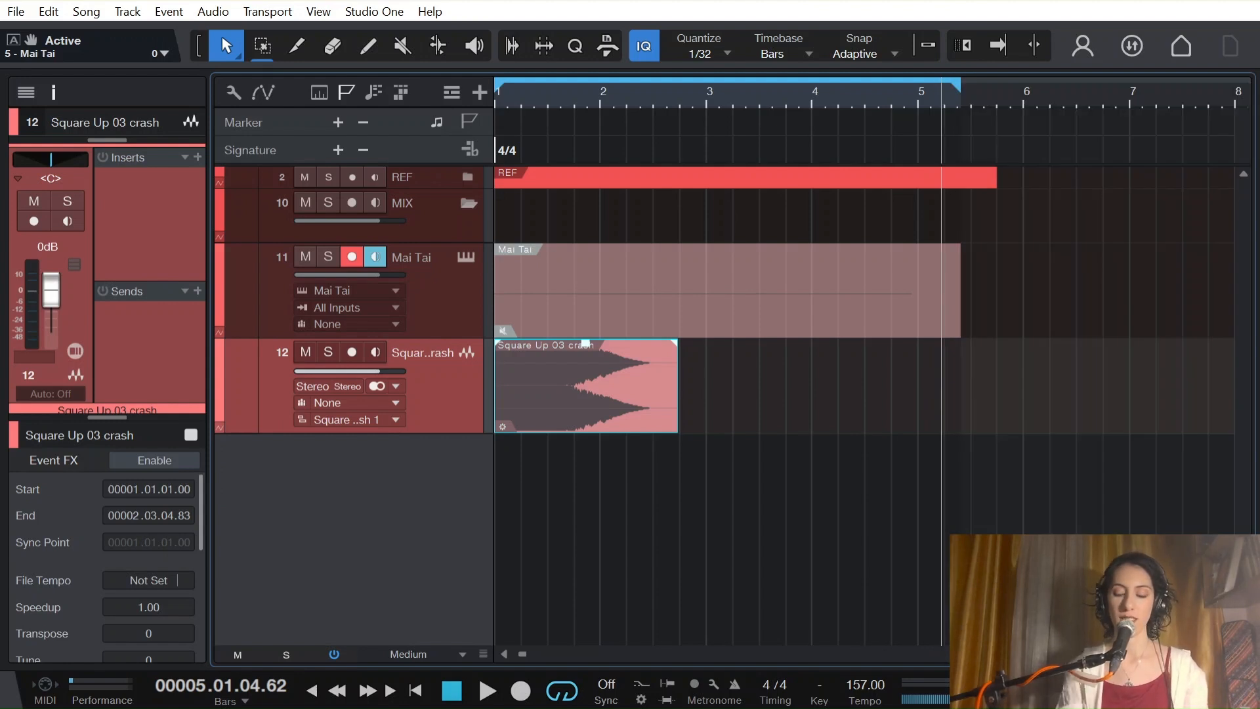
Play the crash from the start and lower its track volume to -14.7 dB
key(comma)
key(f)
key(space)
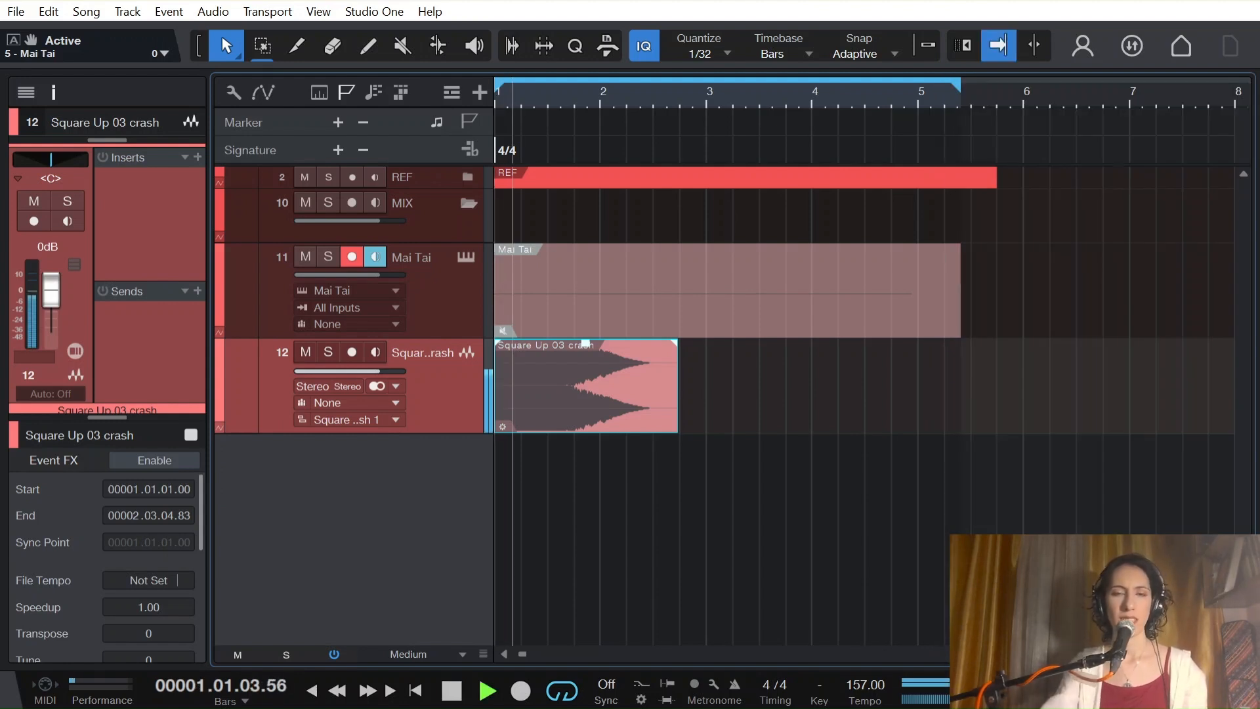
key(space)
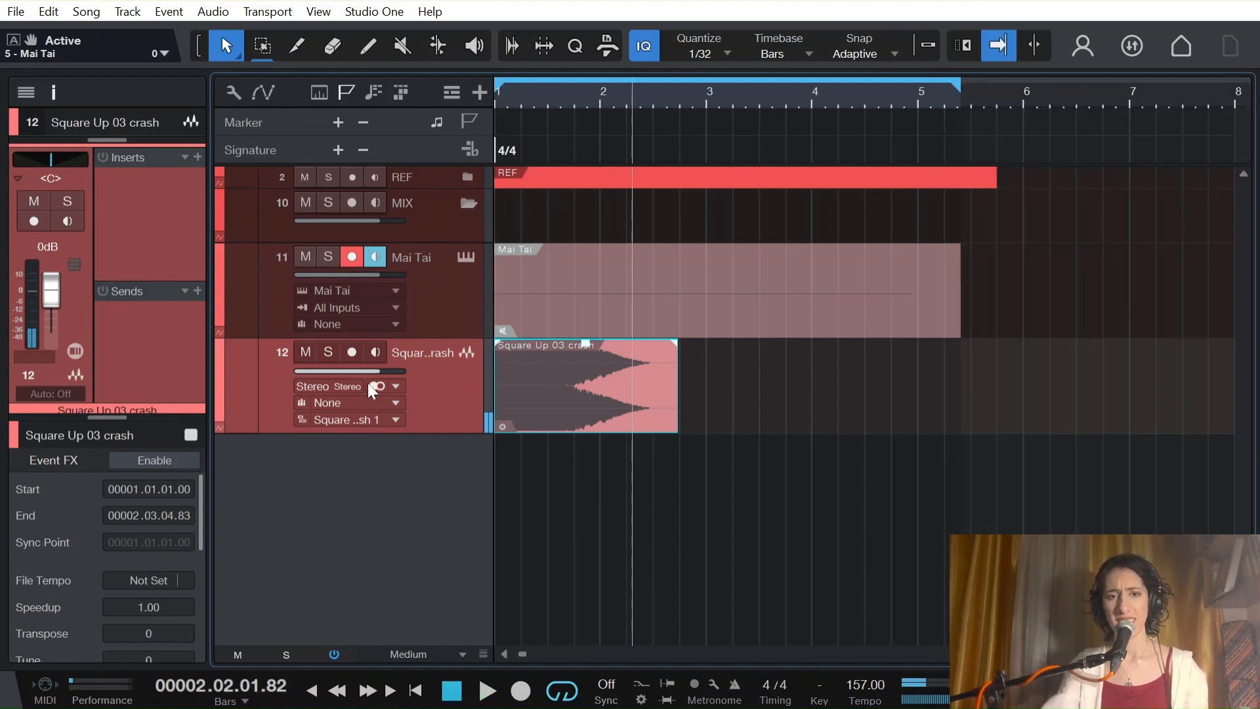
key(comma)
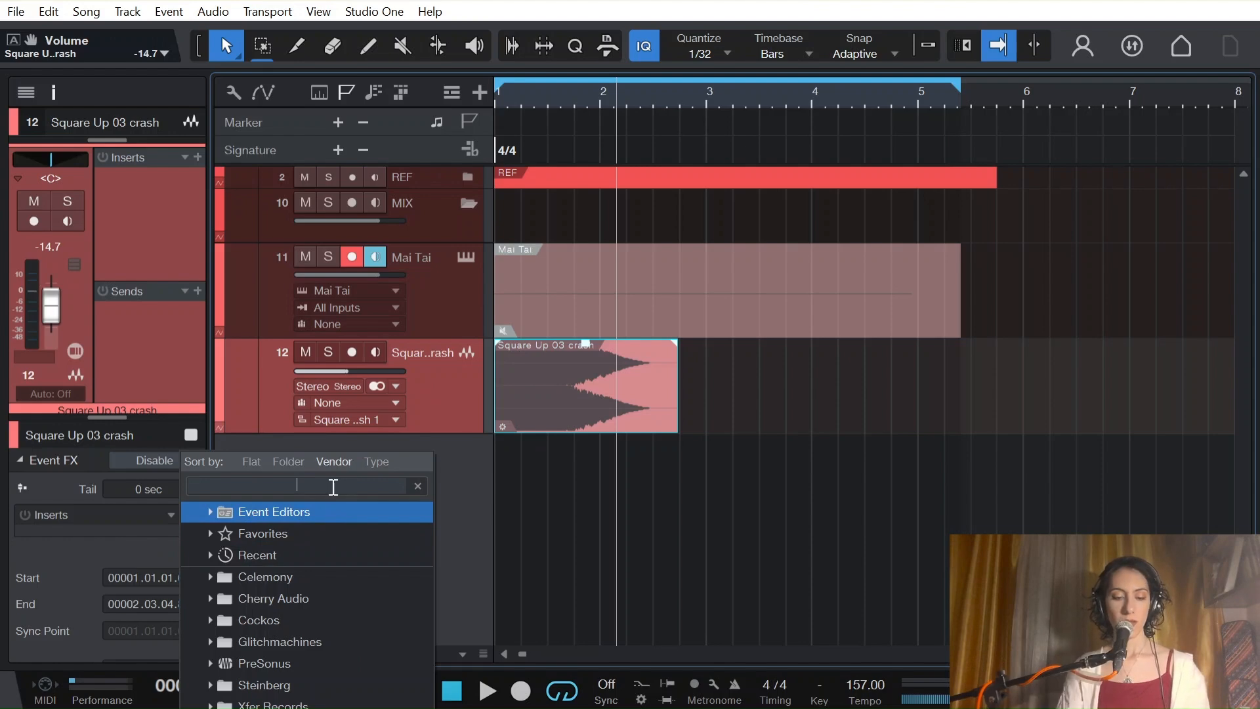
Insert Room Reverb as event FX on the crash event, try rendering it and undo the render
text(room)
key(Return)
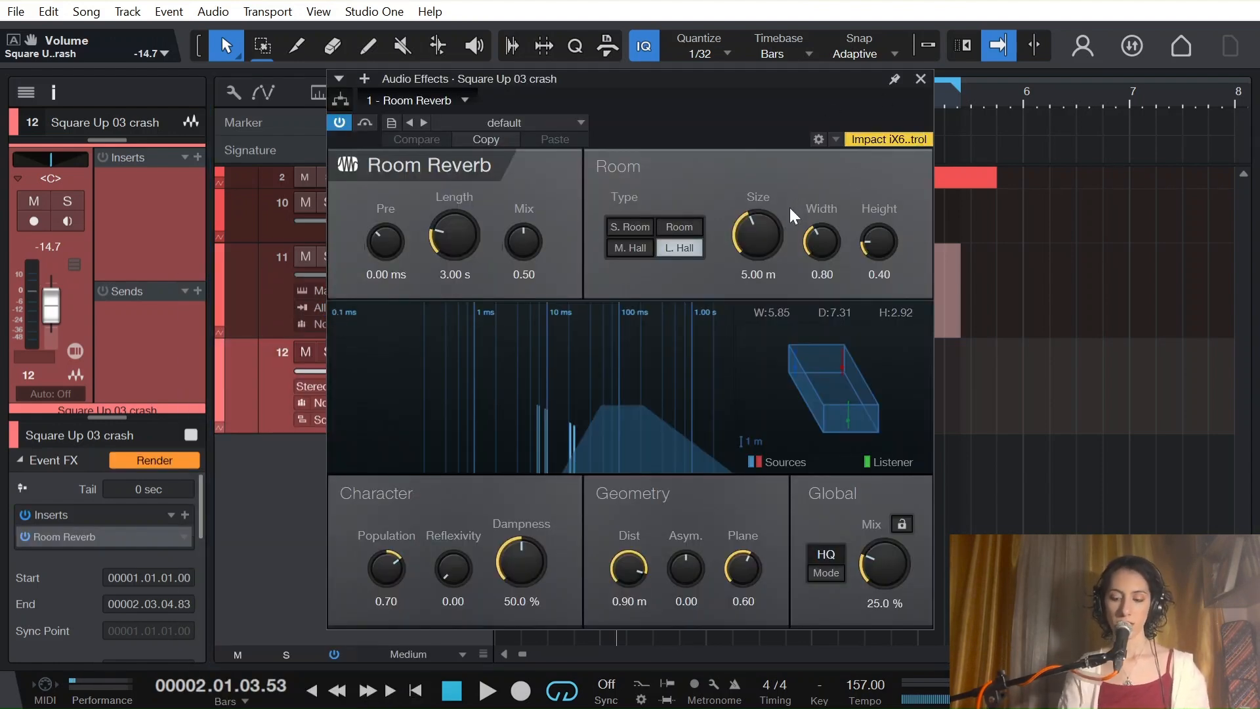
key(Home)
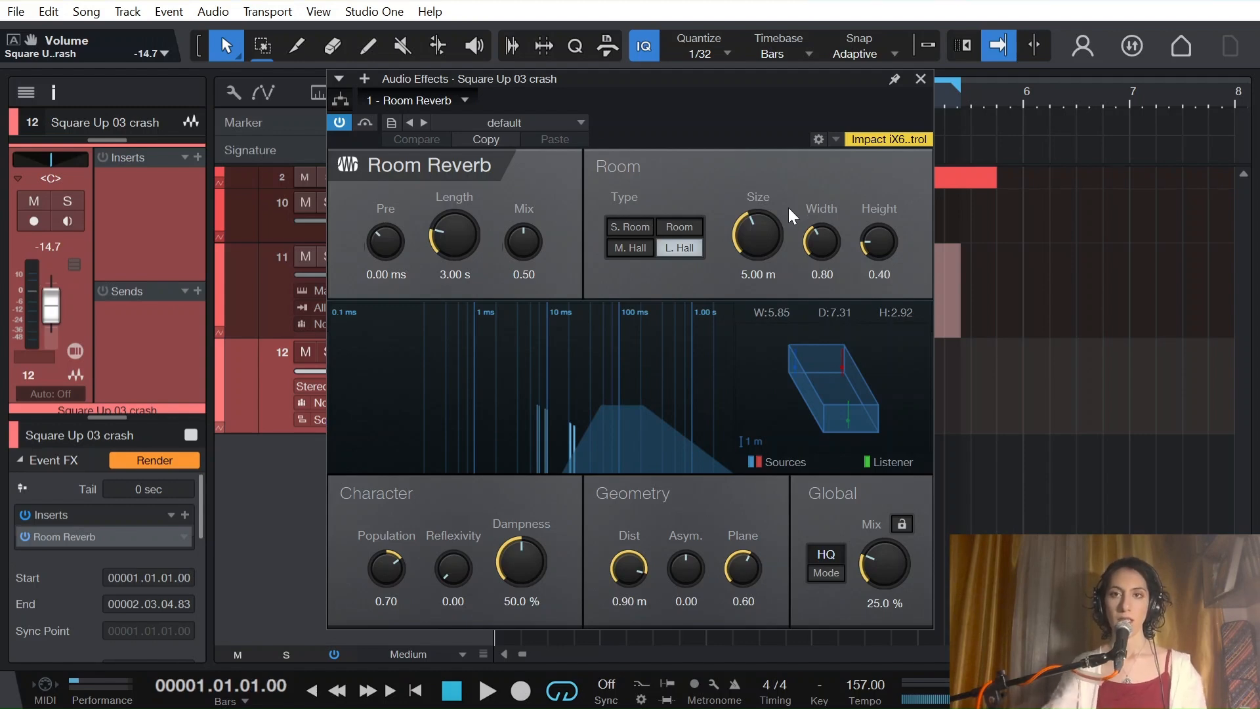
click(921, 78)
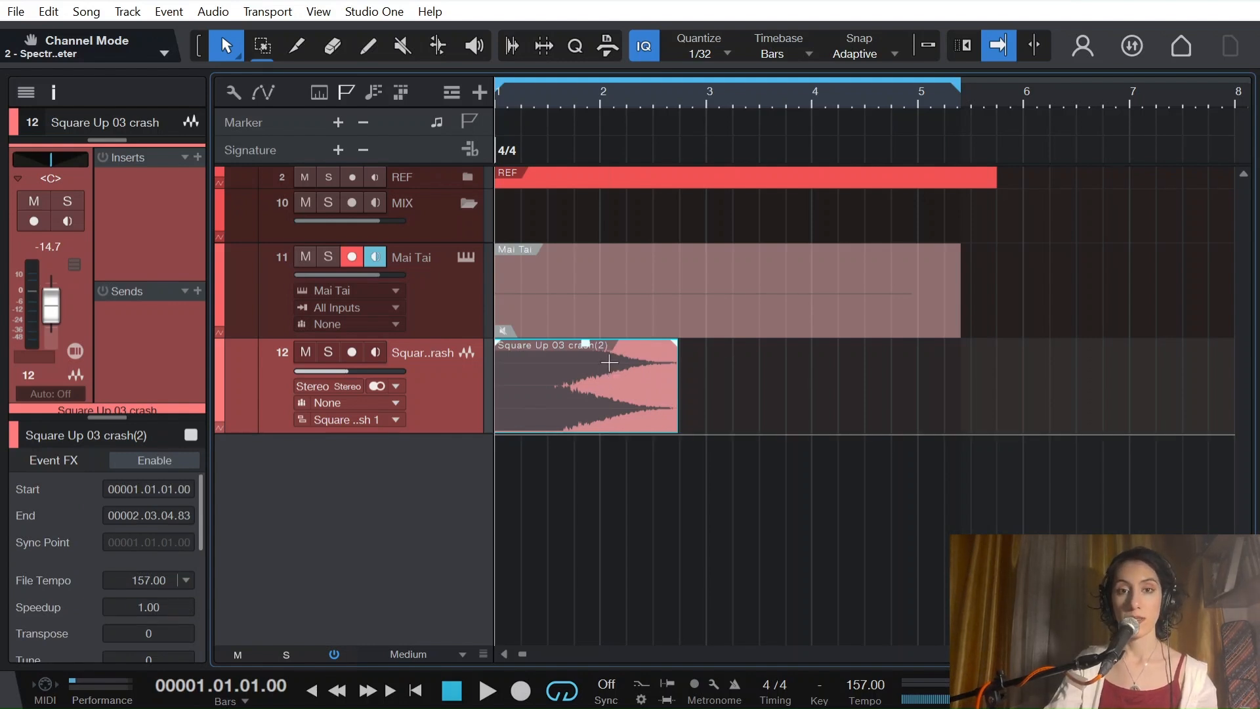
key(ctrl+z)
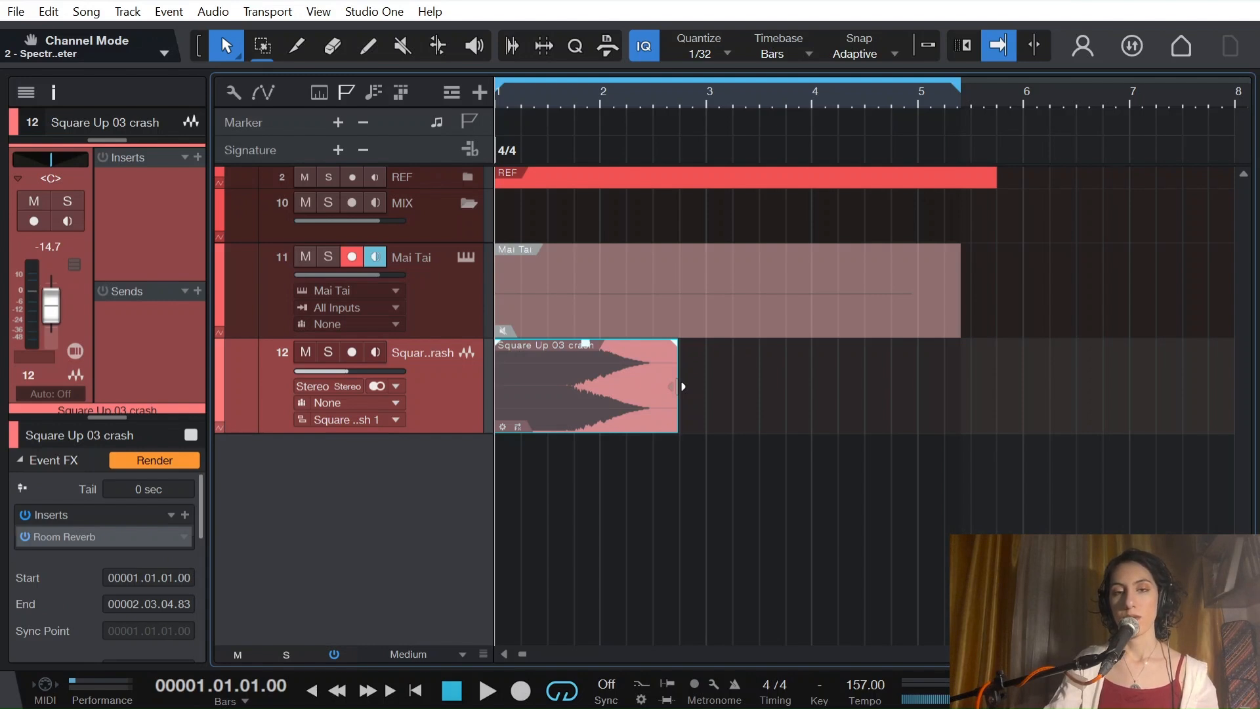
Try mixing down the crash to a new track after merging it into an audio part and extending it to about 5.02.04.47
key(ctrl+z)
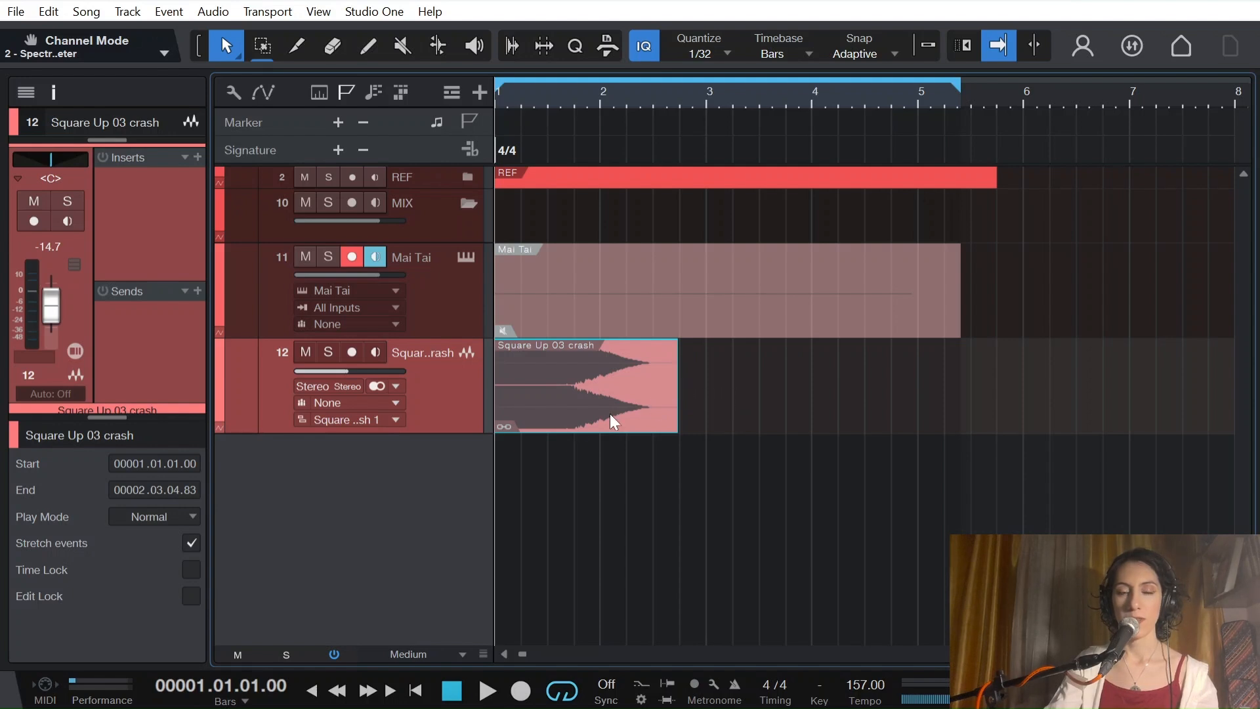
drag(675, 390, 964, 391)
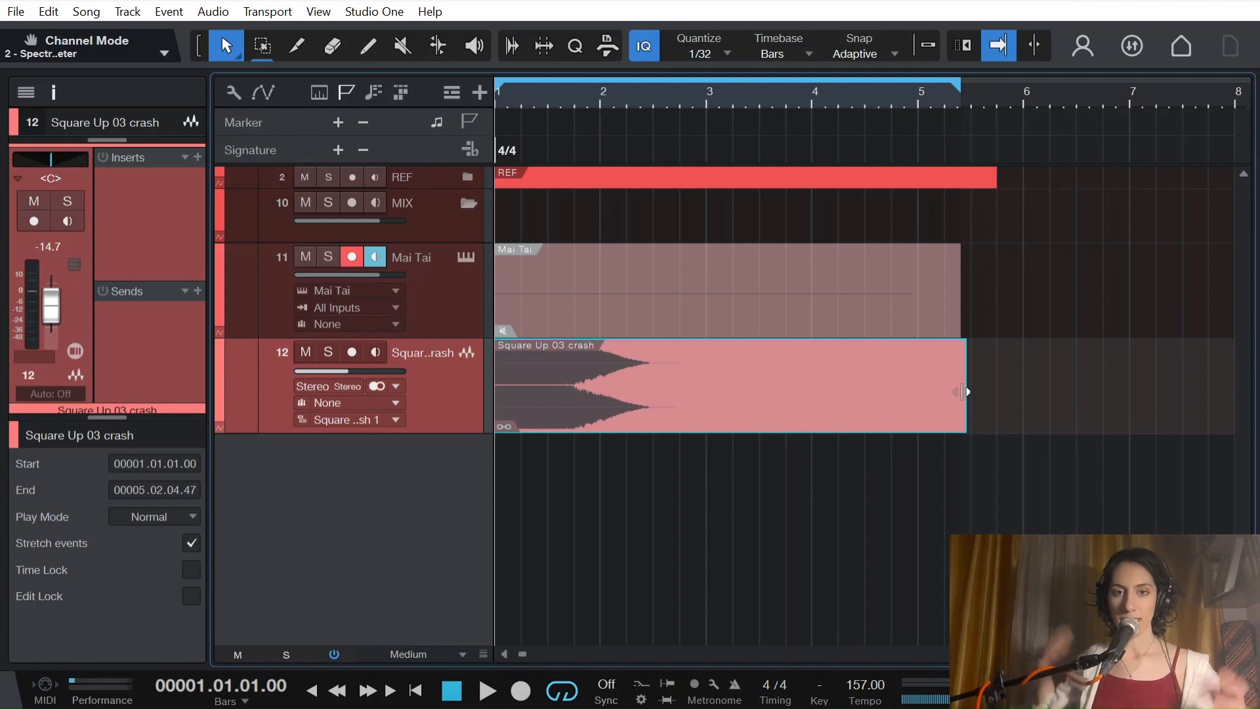
right_click(725, 404)
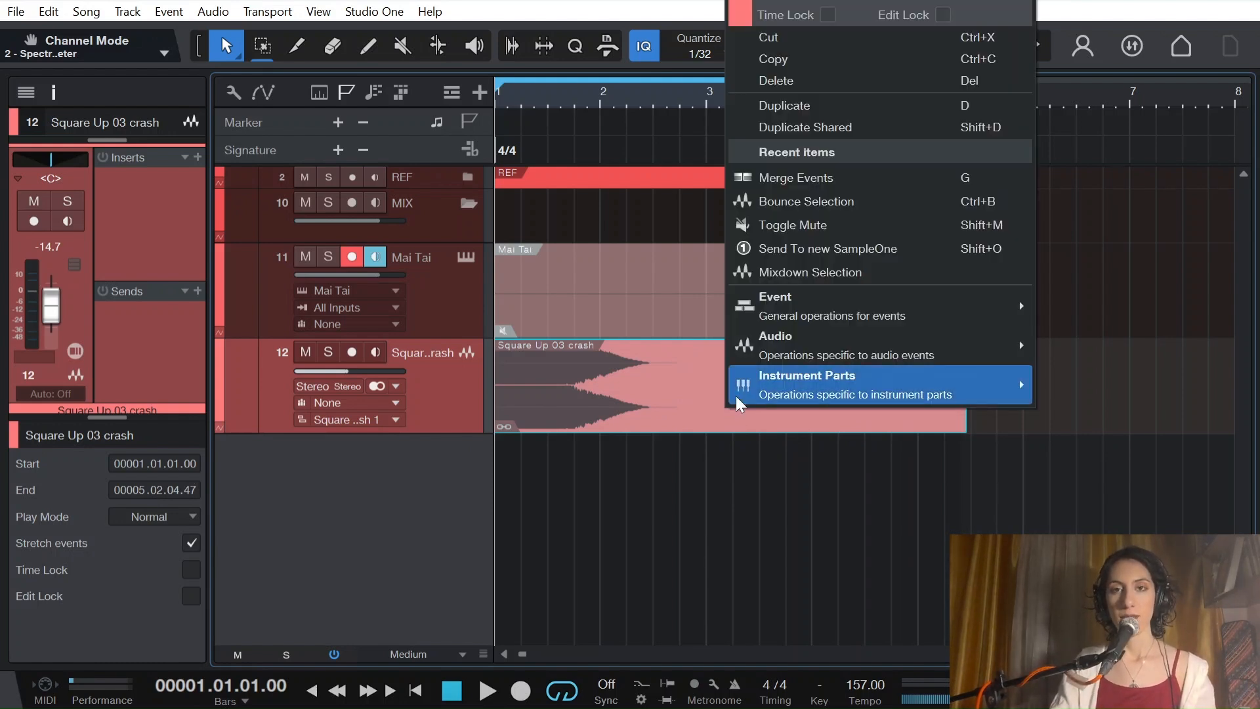
click(811, 276)
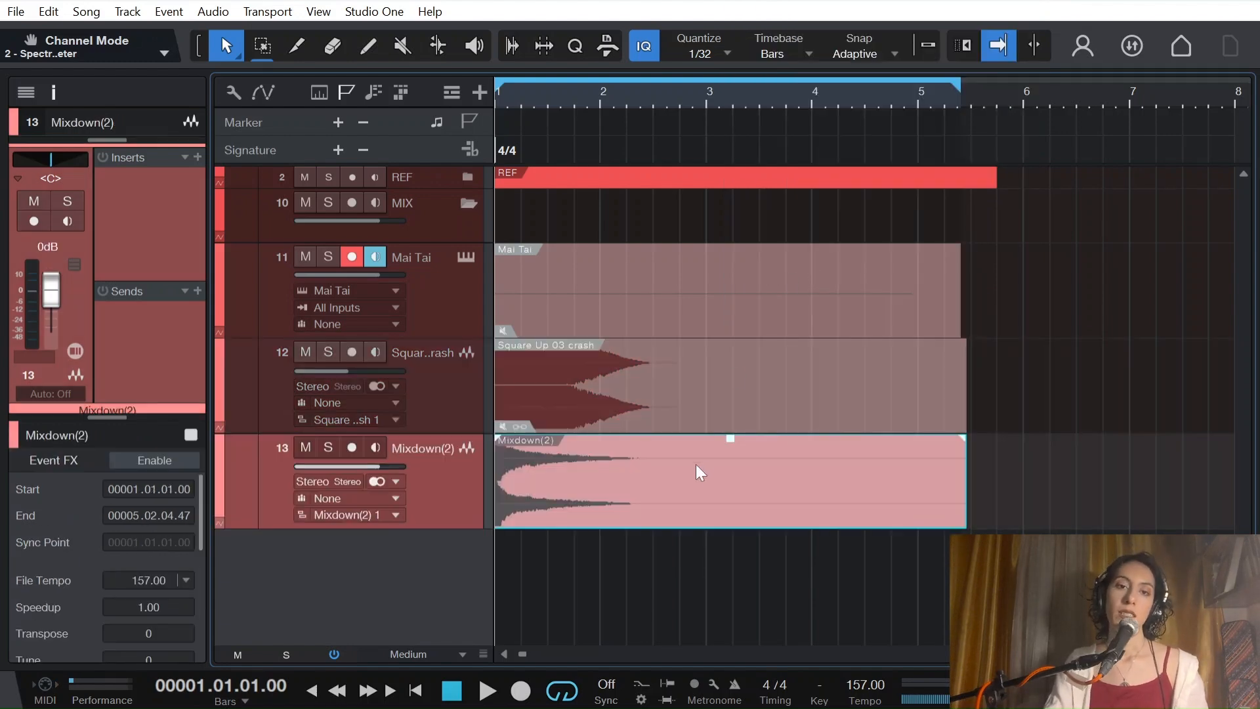
Solo and play the mixed-down crash, and undo the mixdown along with the part's extension and merge
click(336, 447)
key(space)
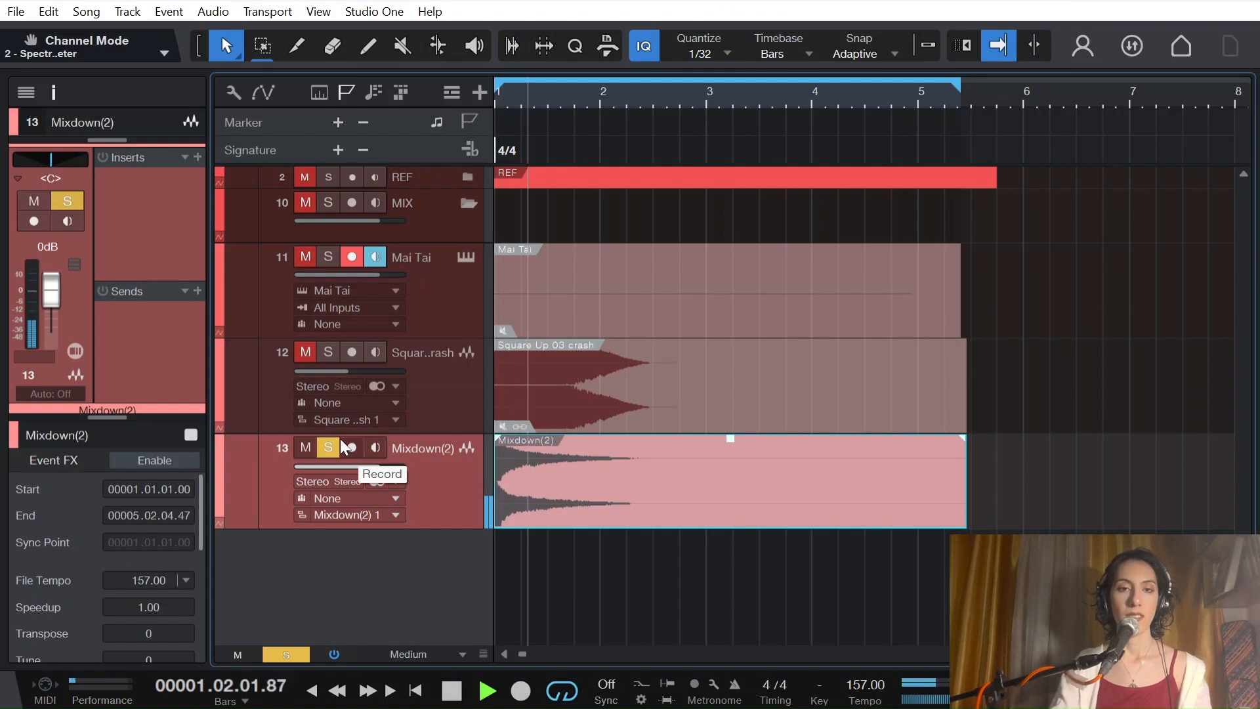
key(space)
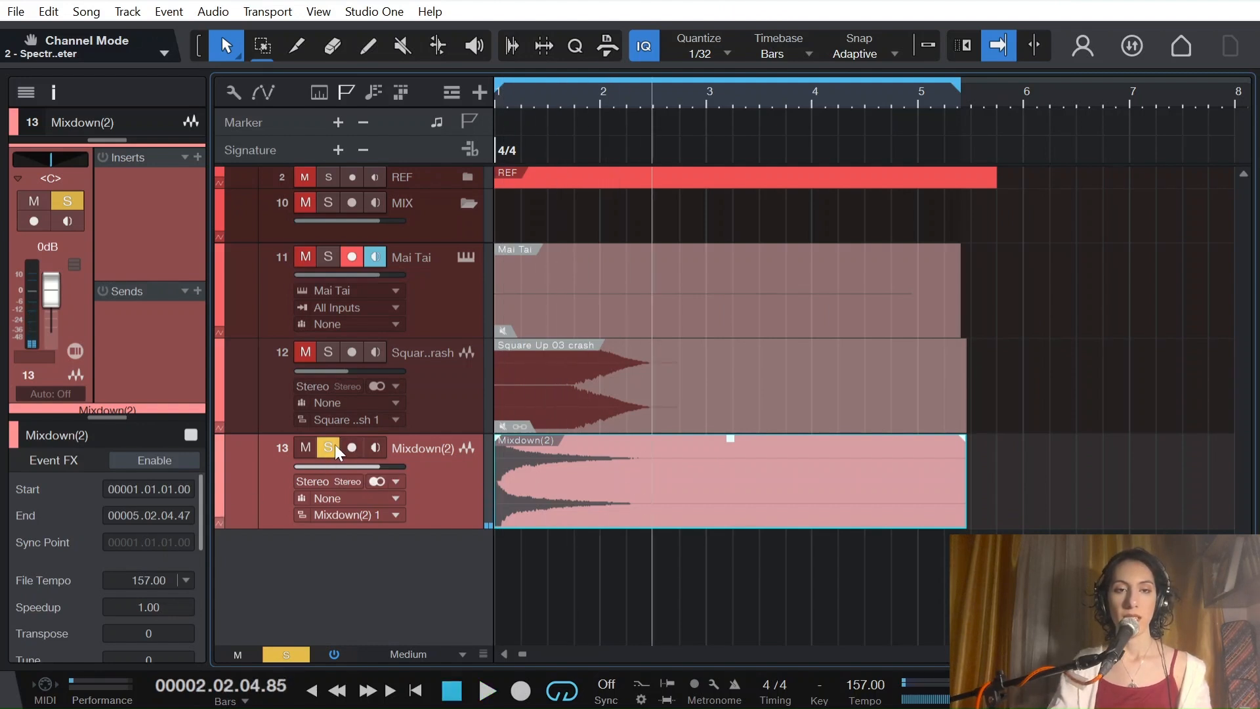
click(335, 444)
key(Delete)
key(ctrl+z)
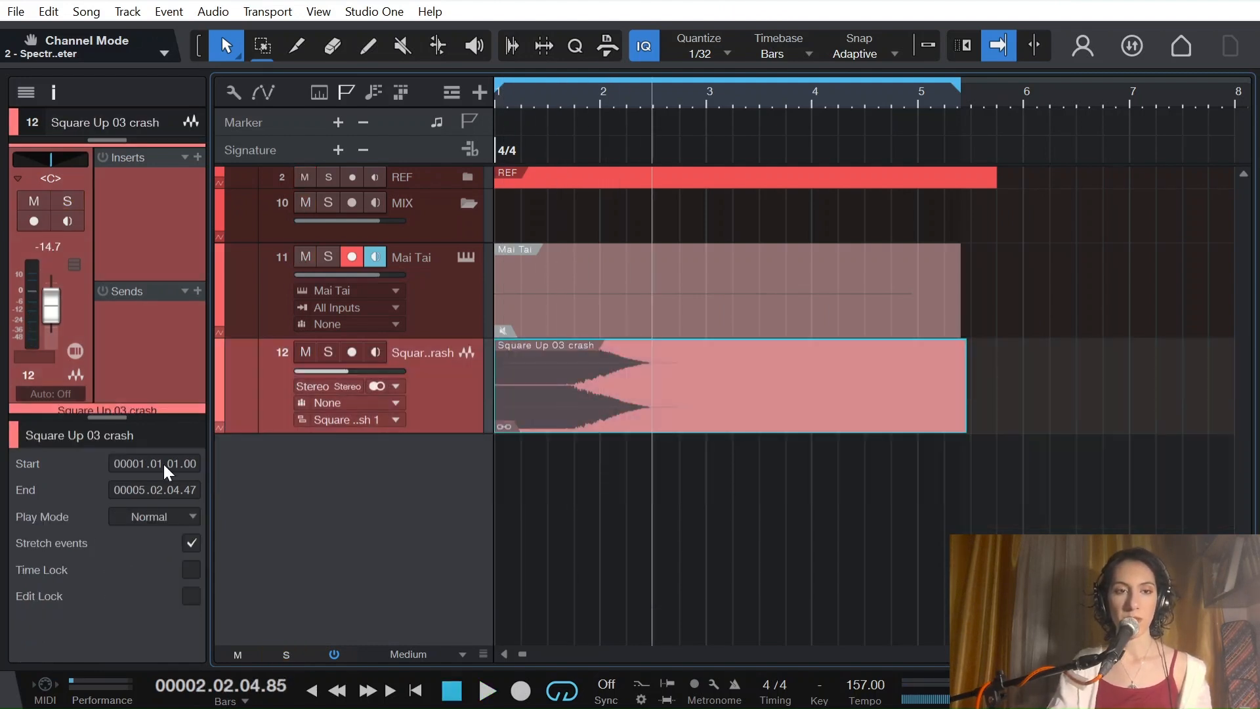
drag(116, 418, 122, 457)
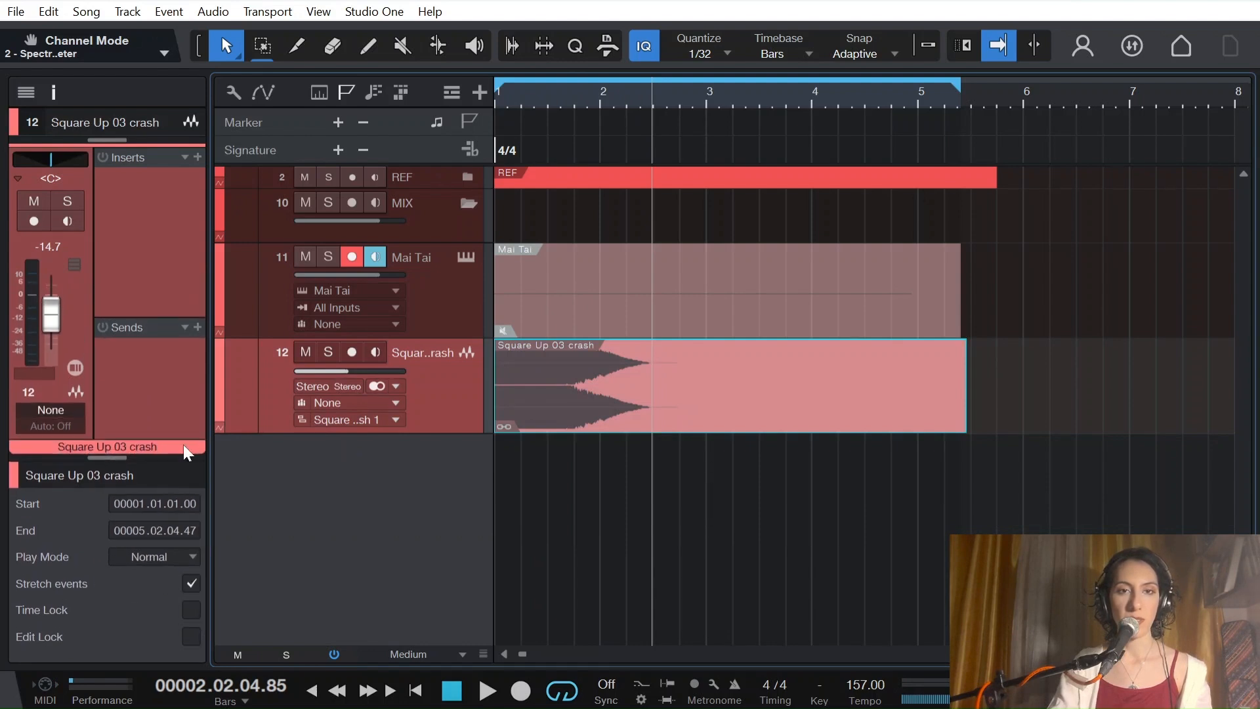
key(ctrl+z)
key(ctrl+z)
Try the Flat Plate preset in the crash event's Room Reverb, choose Fireworks instead and play the crash
double_click(59, 577)
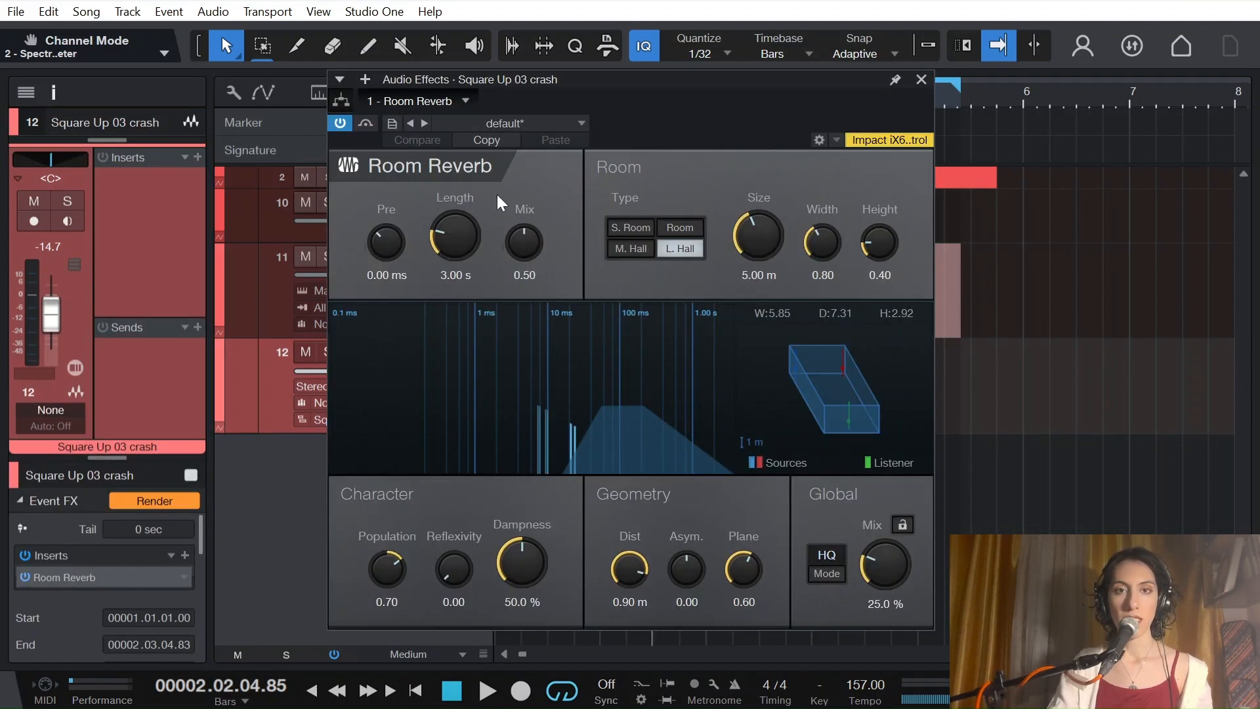
click(519, 123)
click(495, 491)
scroll(516, 435, down, 2)
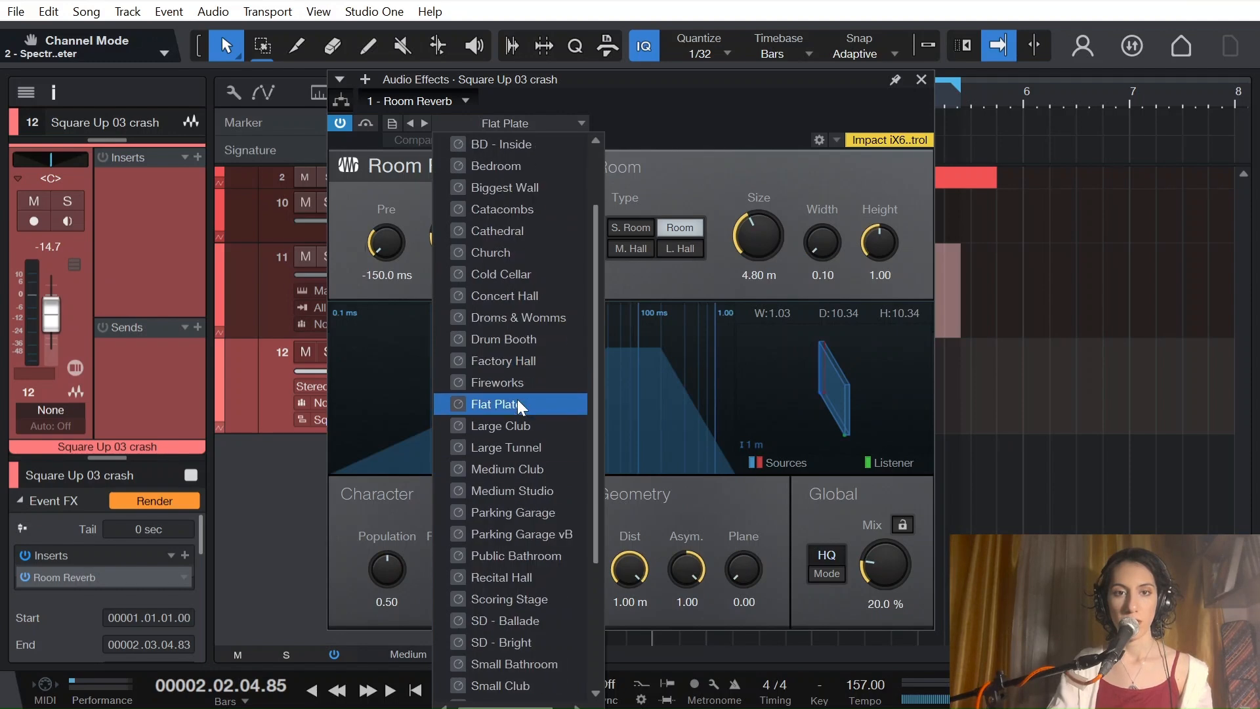
click(498, 338)
click(922, 80)
key(comma)
key(space)
key(space)
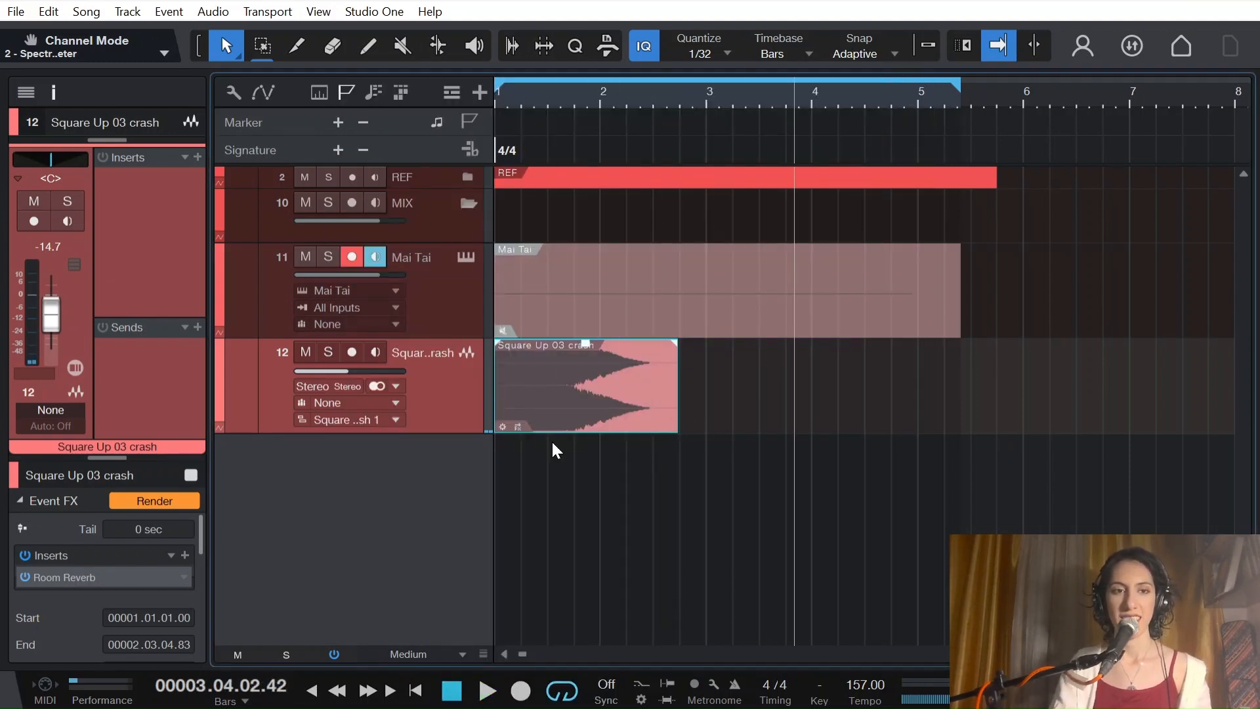
Raise the Room Reverb's global Mix to 46% and listen to the crash from the start
double_click(72, 578)
drag(869, 580, 821, 510)
key(comma)
key(space)
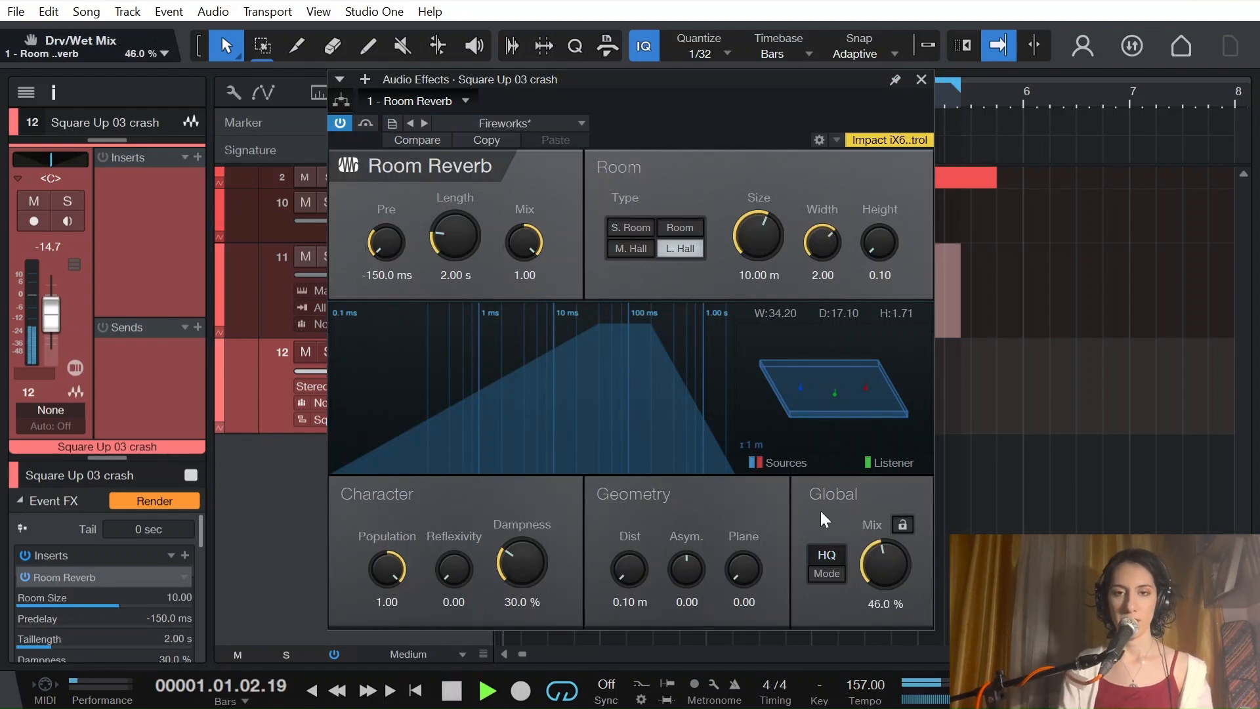
click(921, 80)
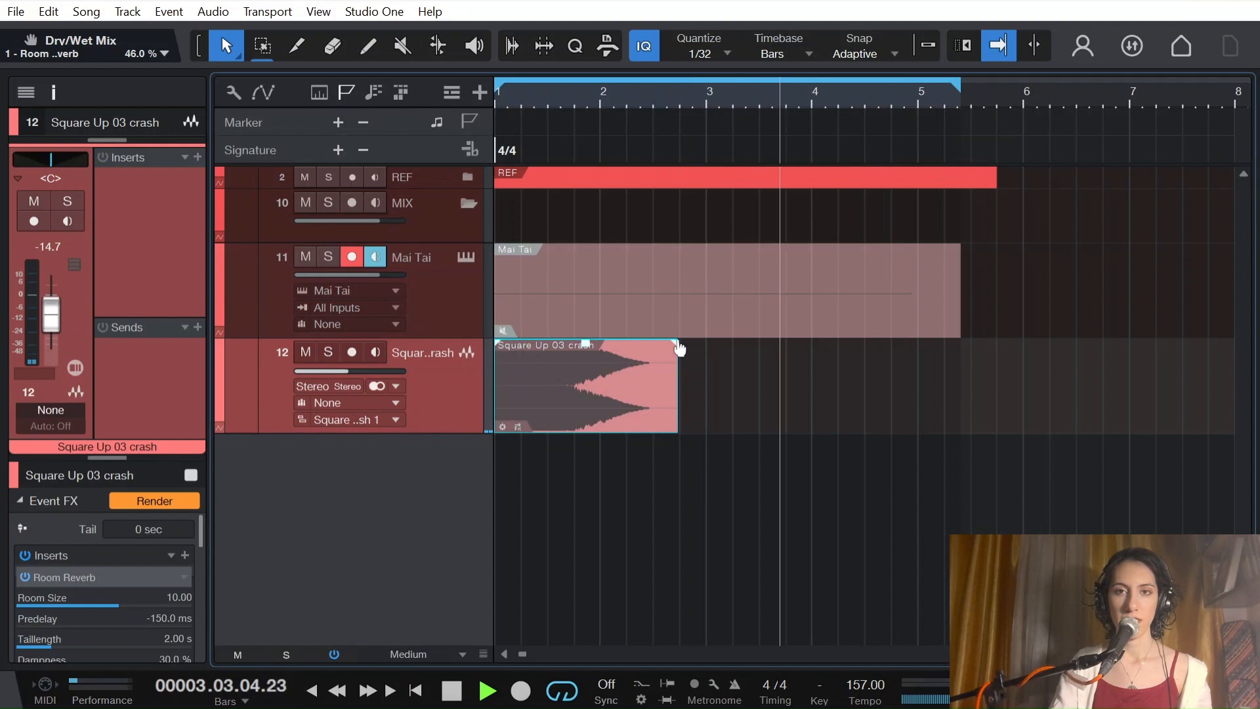
Merge the crash event into an audio part extended to about 5.03.01.36 and mix it down to a new track
key(g)
drag(681, 404, 971, 408)
right_click(588, 386)
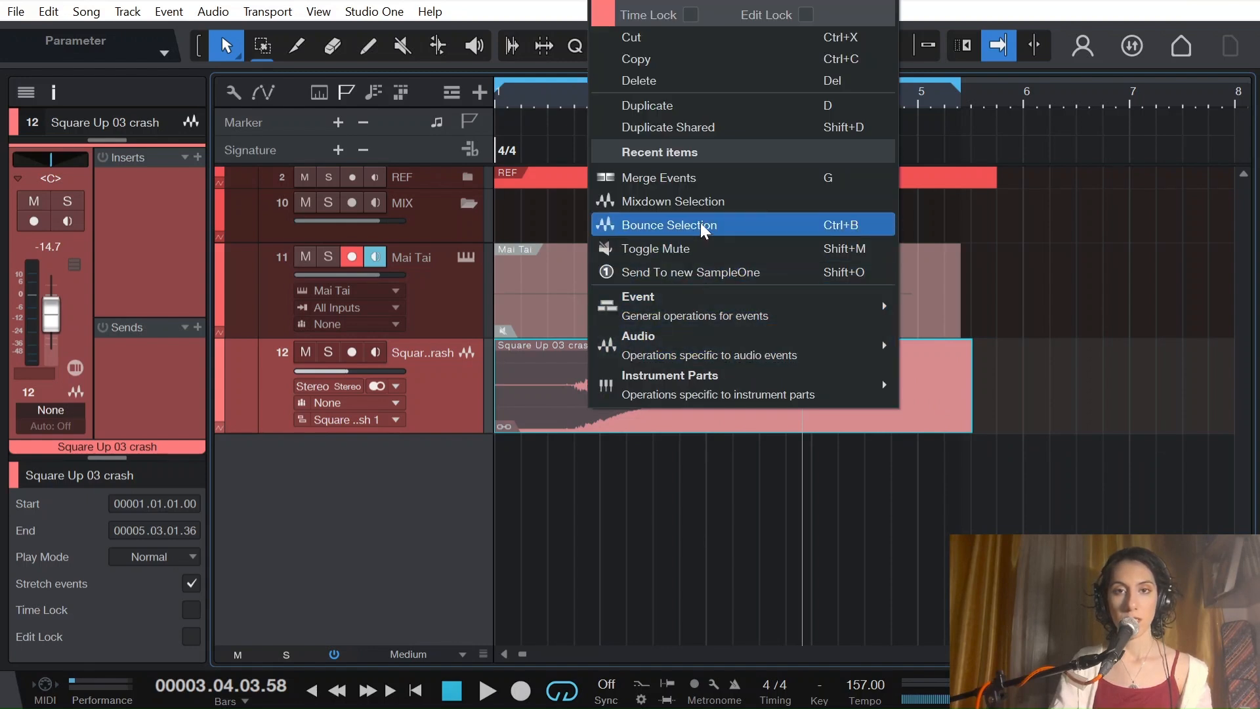
click(656, 200)
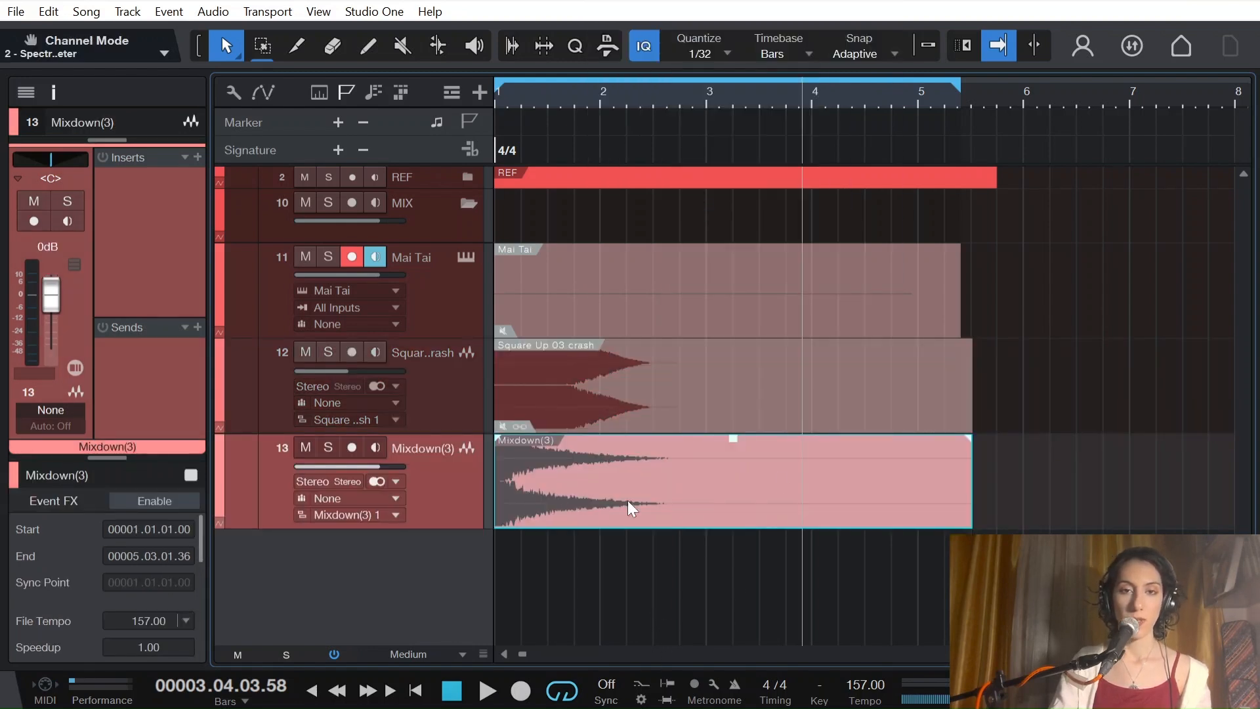
Play the mixed-down crash and trim the silent tail so the event ends at about 2.04.02.93
key(space)
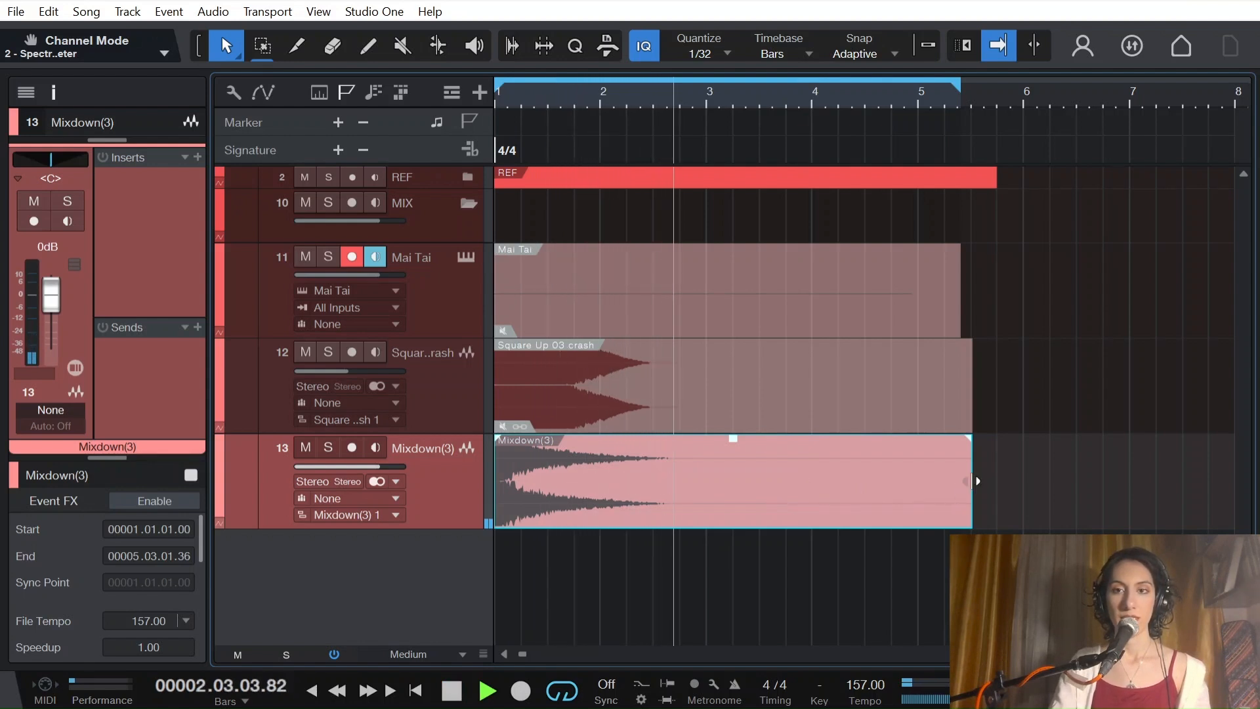
key(space)
drag(973, 481, 695, 472)
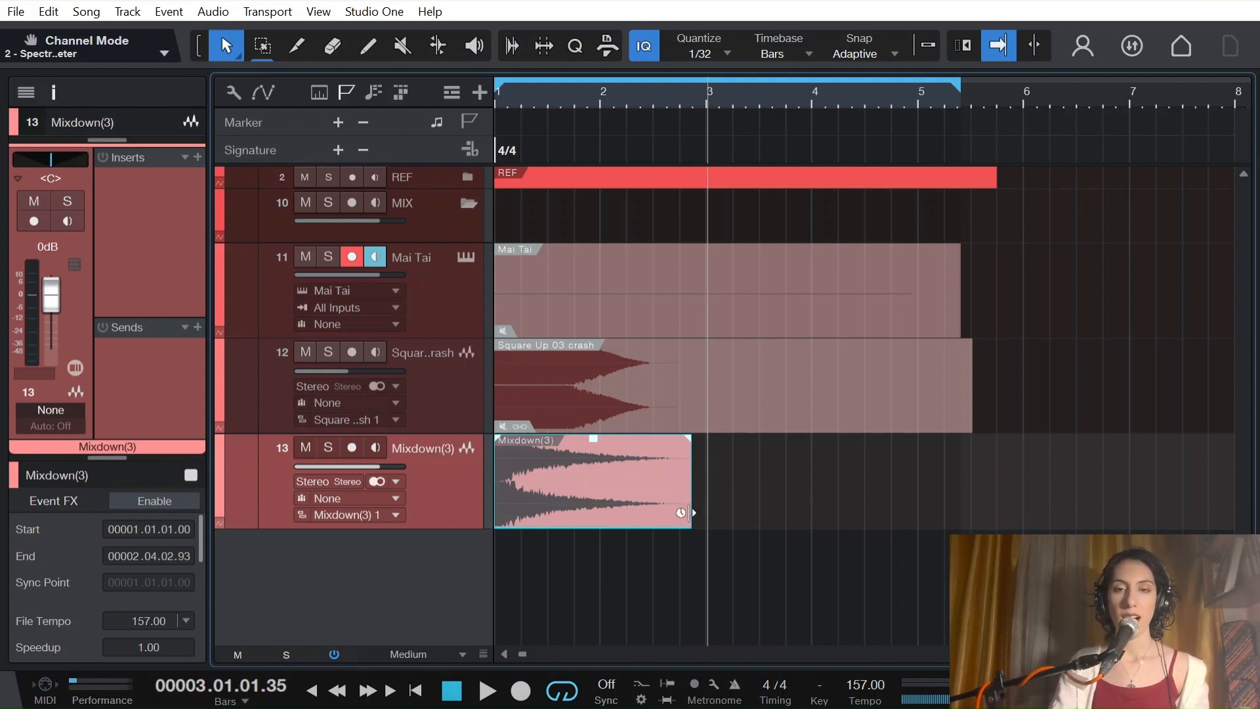
Time-stretch the trimmed crash event to end at about 5.02.02.68 and play it from the start
drag(686, 481, 949, 467)
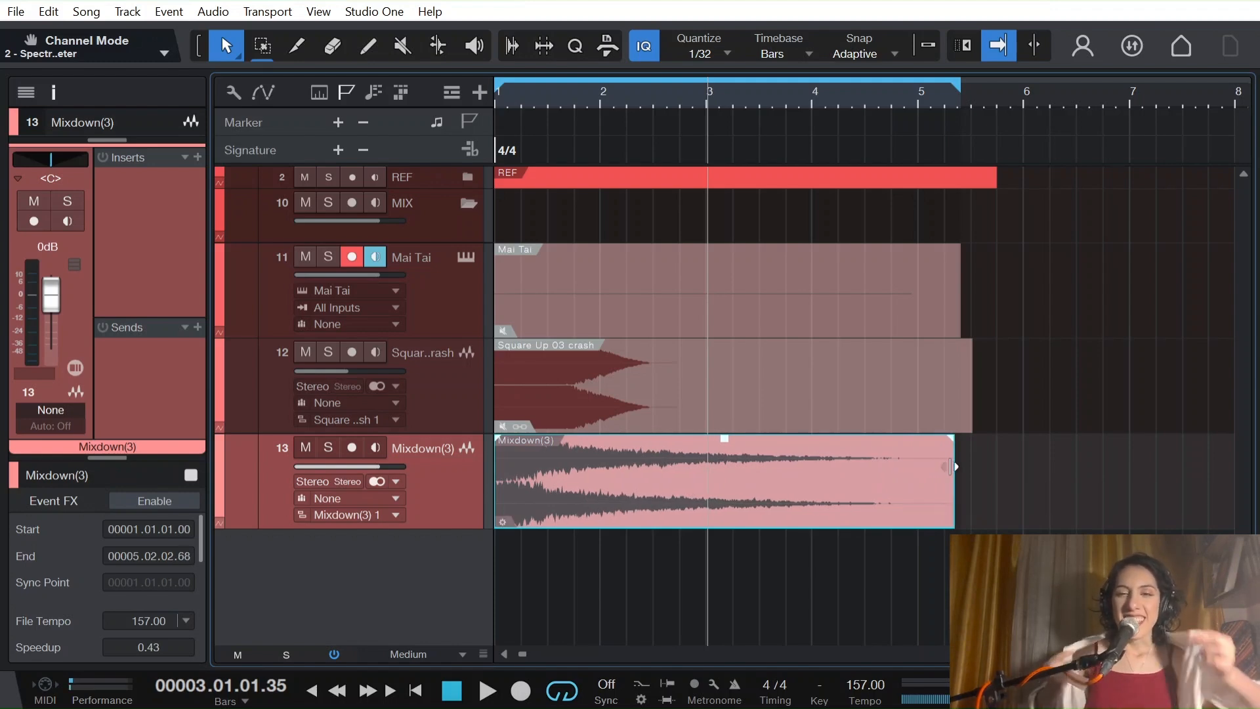
key(Home)
key(space)
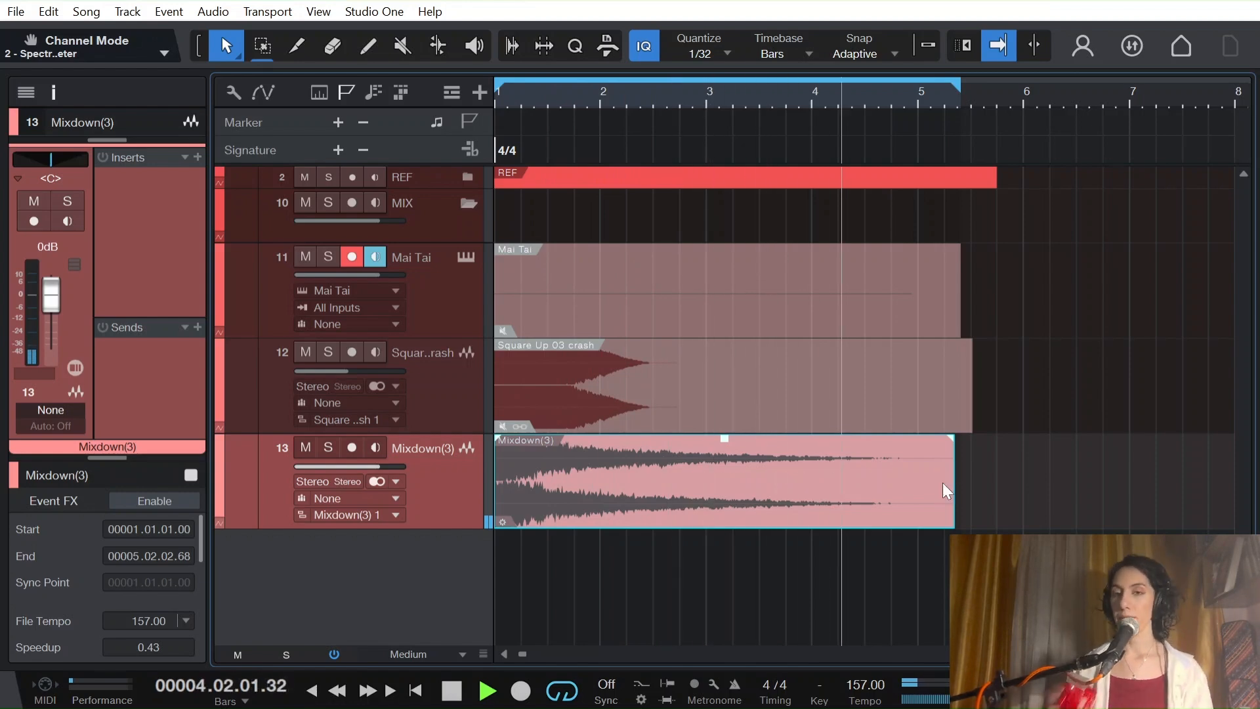
key(space)
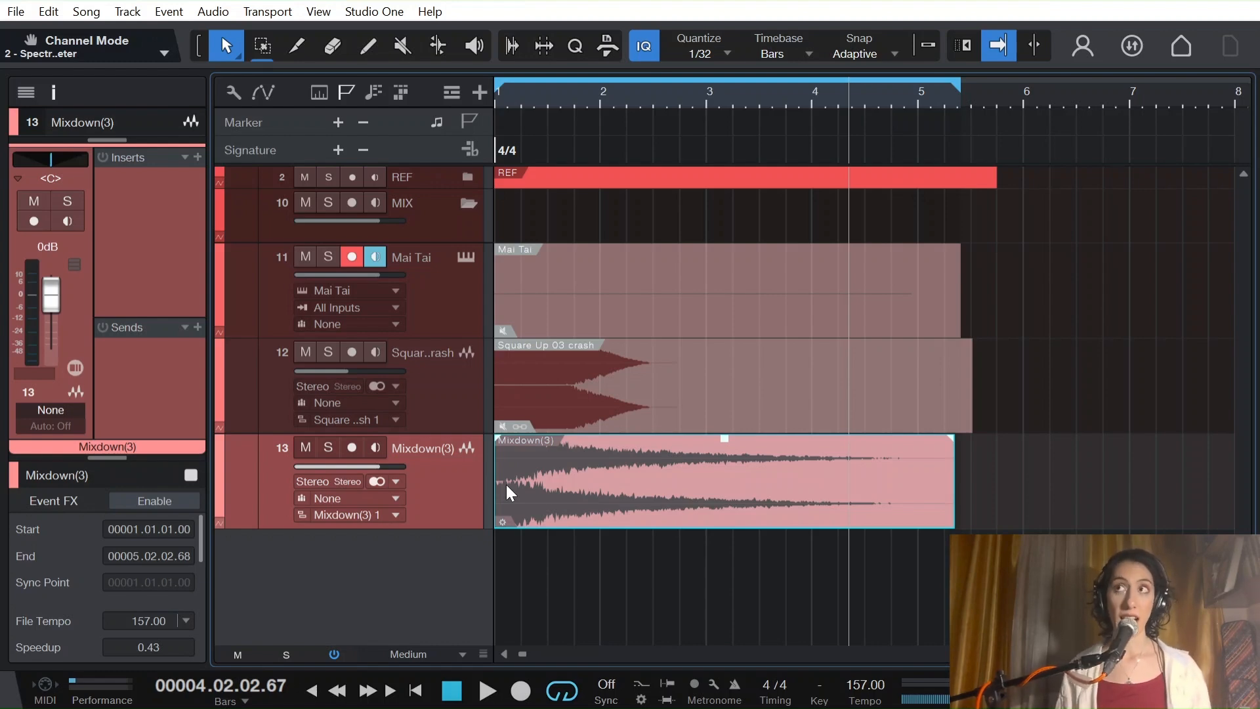
Send the stretched crash event to a new SampleOne instrument track and mute the audio event
key(alt+s)
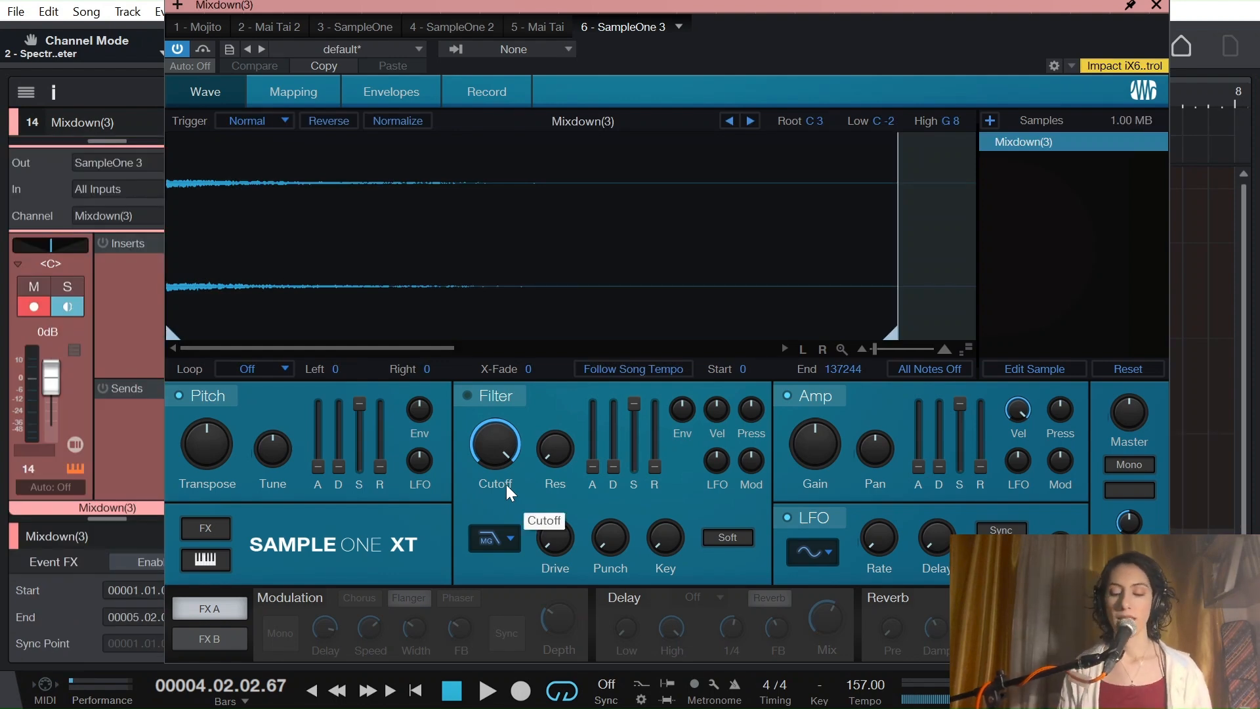
click(1156, 6)
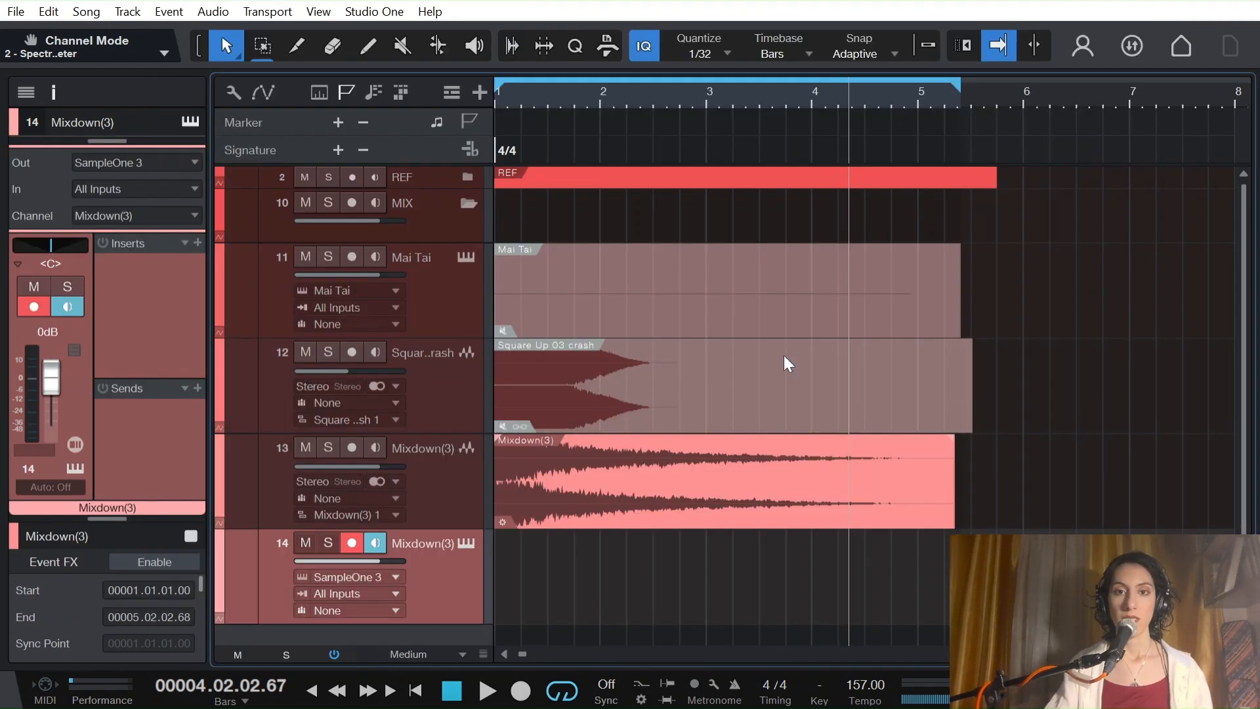
click(597, 456)
key(shift+m)
Create an instrument part on the new SampleOne track and draw a C3 note about four bars long
scroll(530, 610, down, 1)
click(513, 552)
double_click(519, 562)
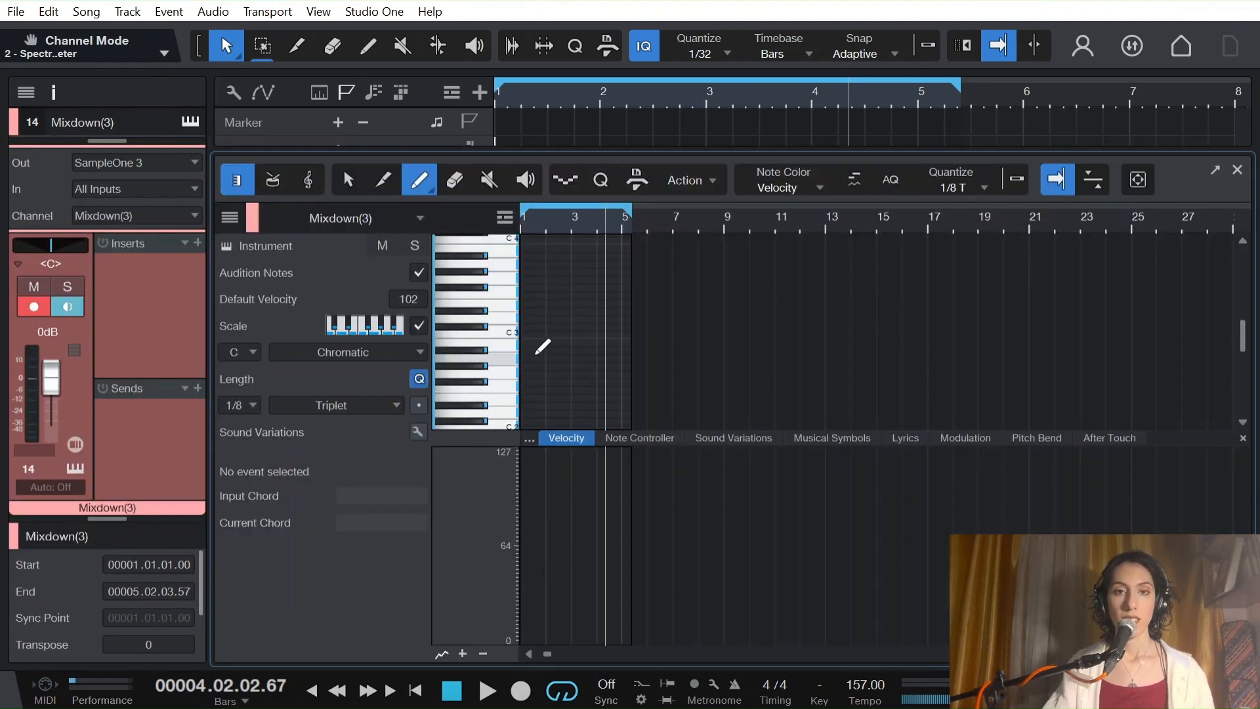
drag(525, 334, 628, 343)
key(e)
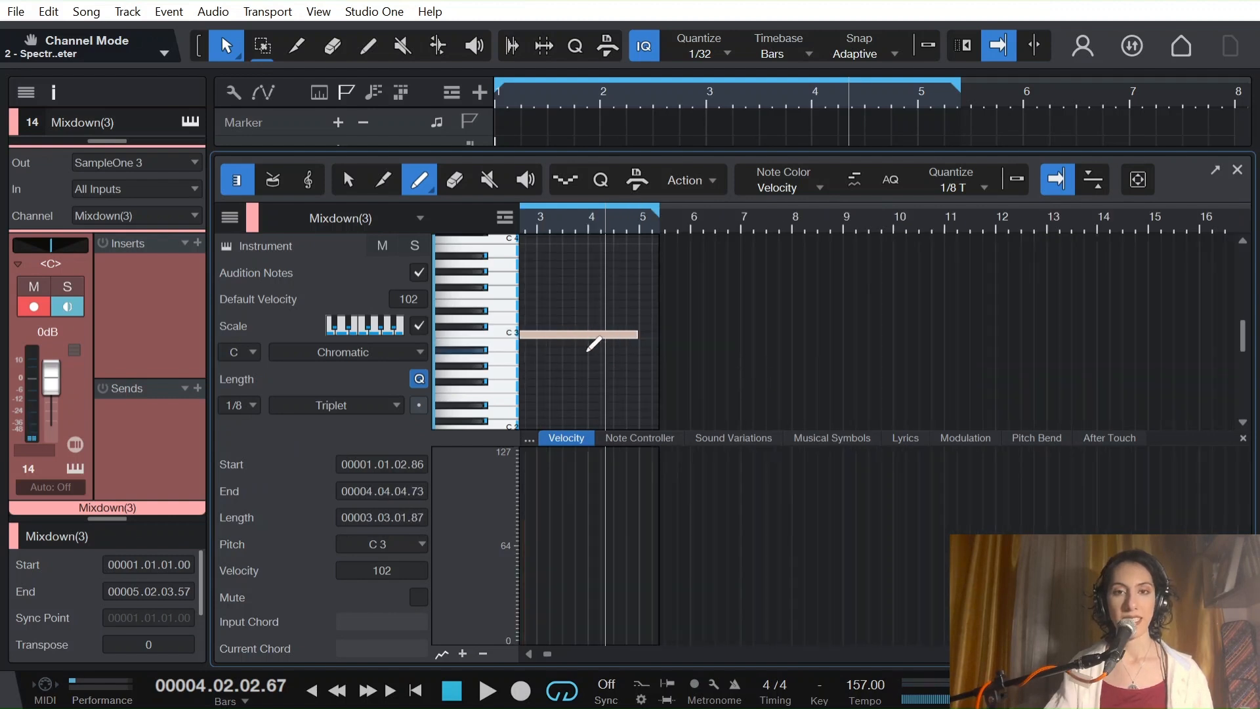
Extend the C3 note's start back to about 1.01.01.93 and play the part from the beginning
scroll(545, 654, left, 3)
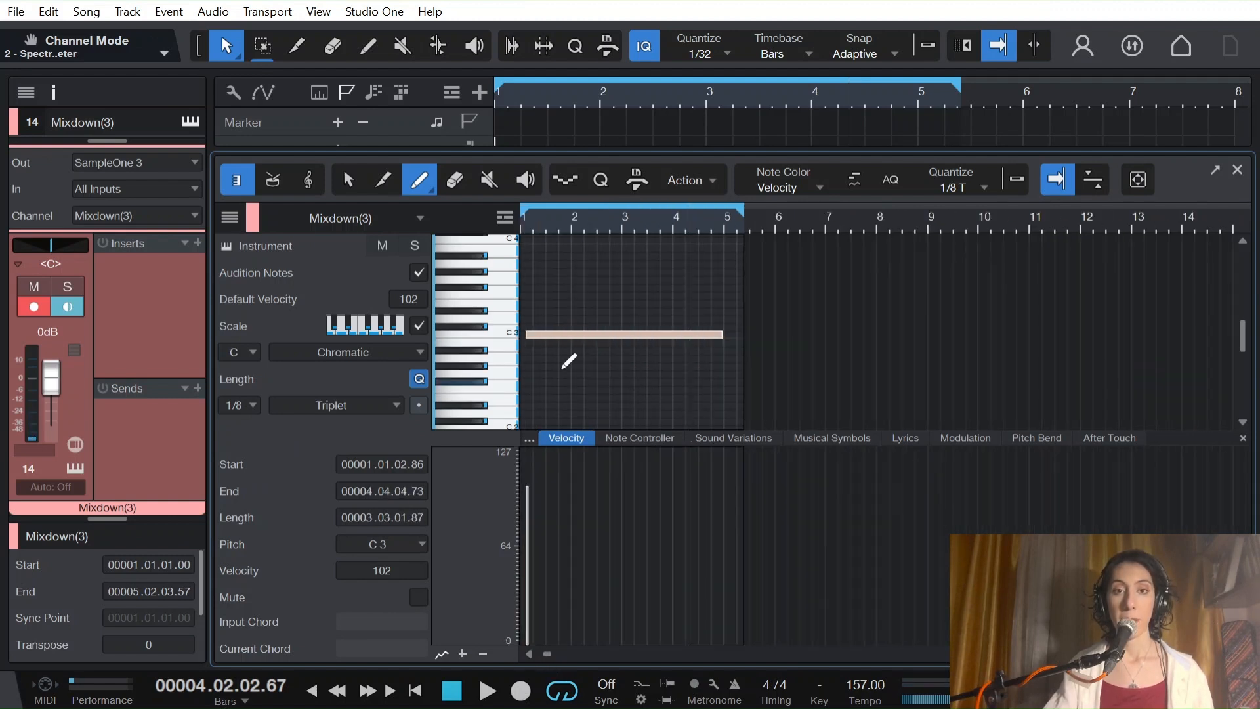
click(523, 220)
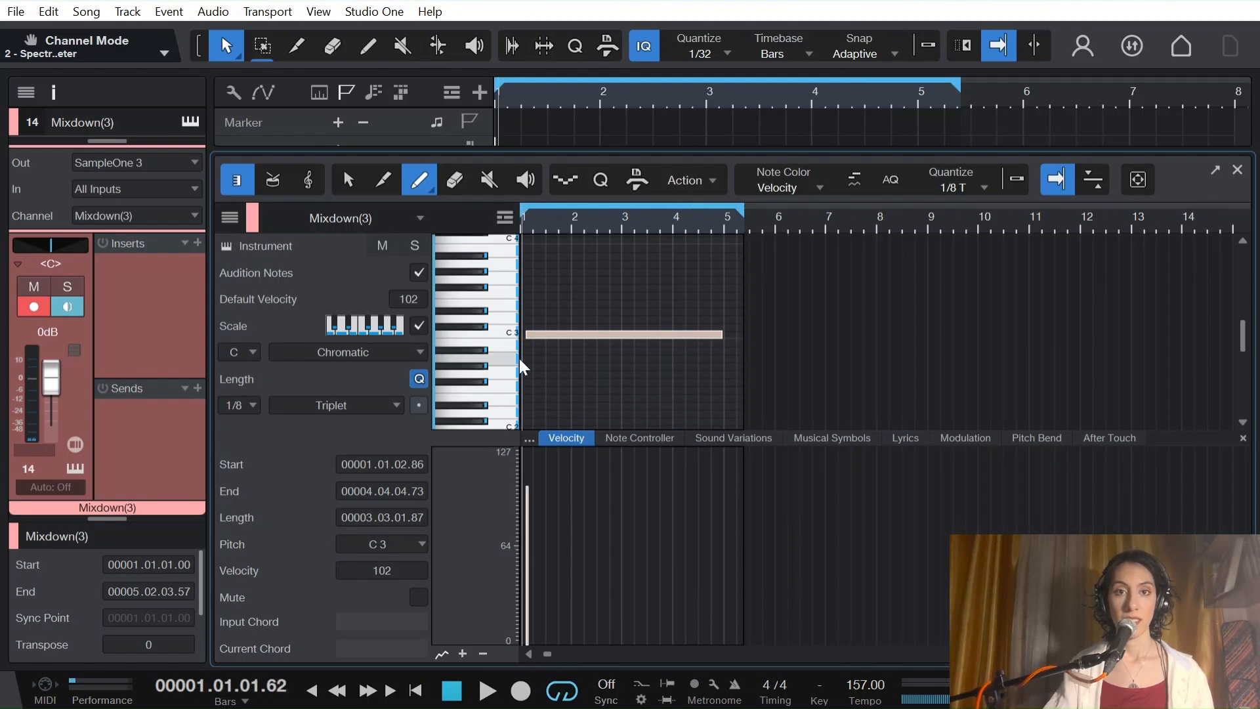
drag(526, 336, 521, 342)
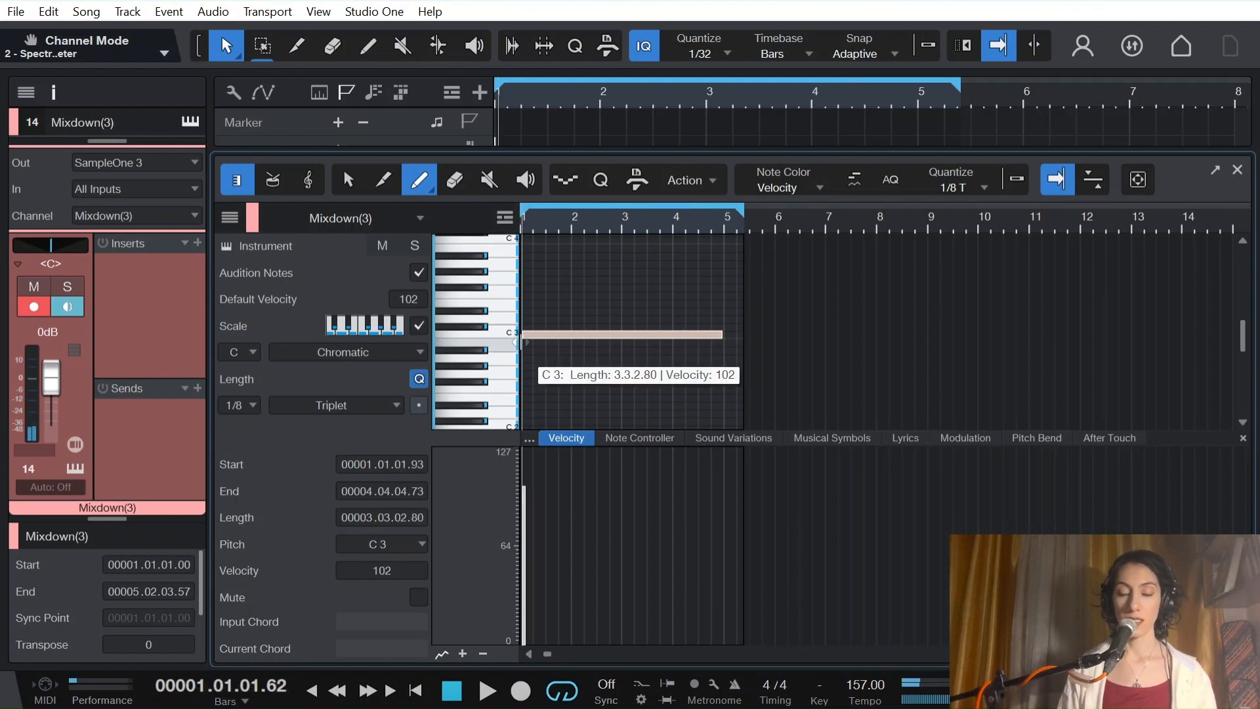
key(space)
key(space)
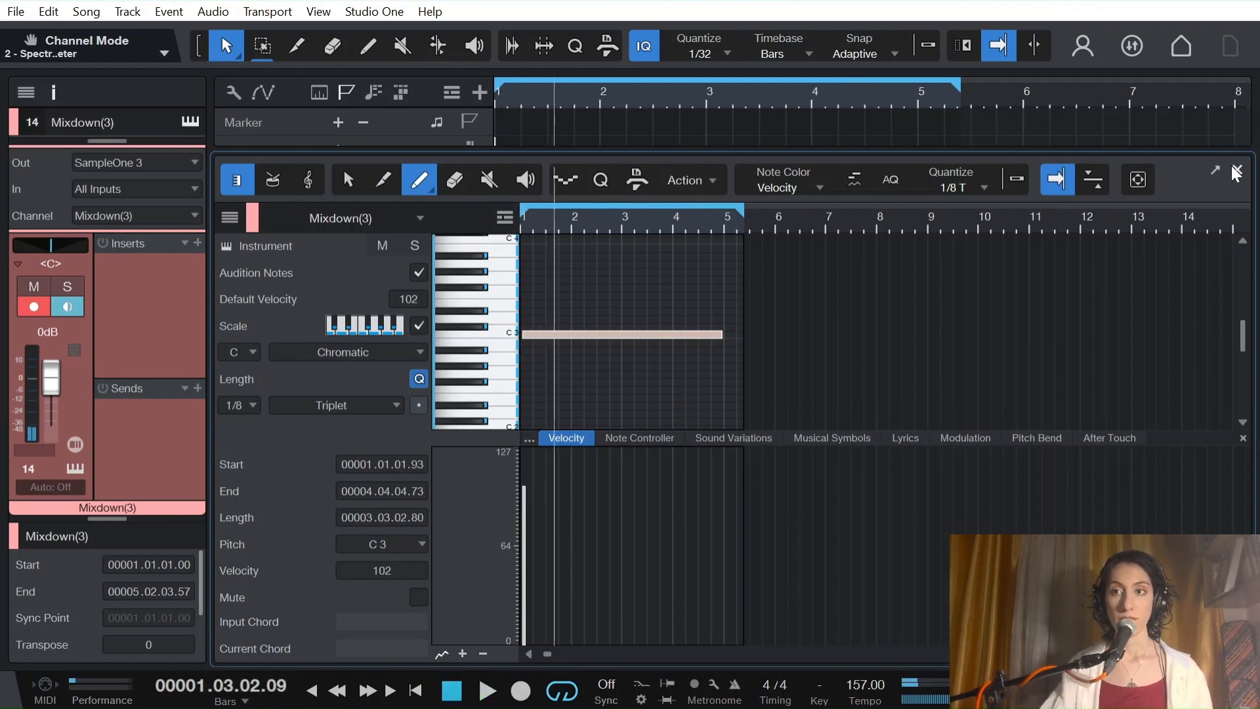
Reverse the crash sample in SampleOne and adjust its end point to about 138167 while it plays
click(1237, 170)
click(467, 524)
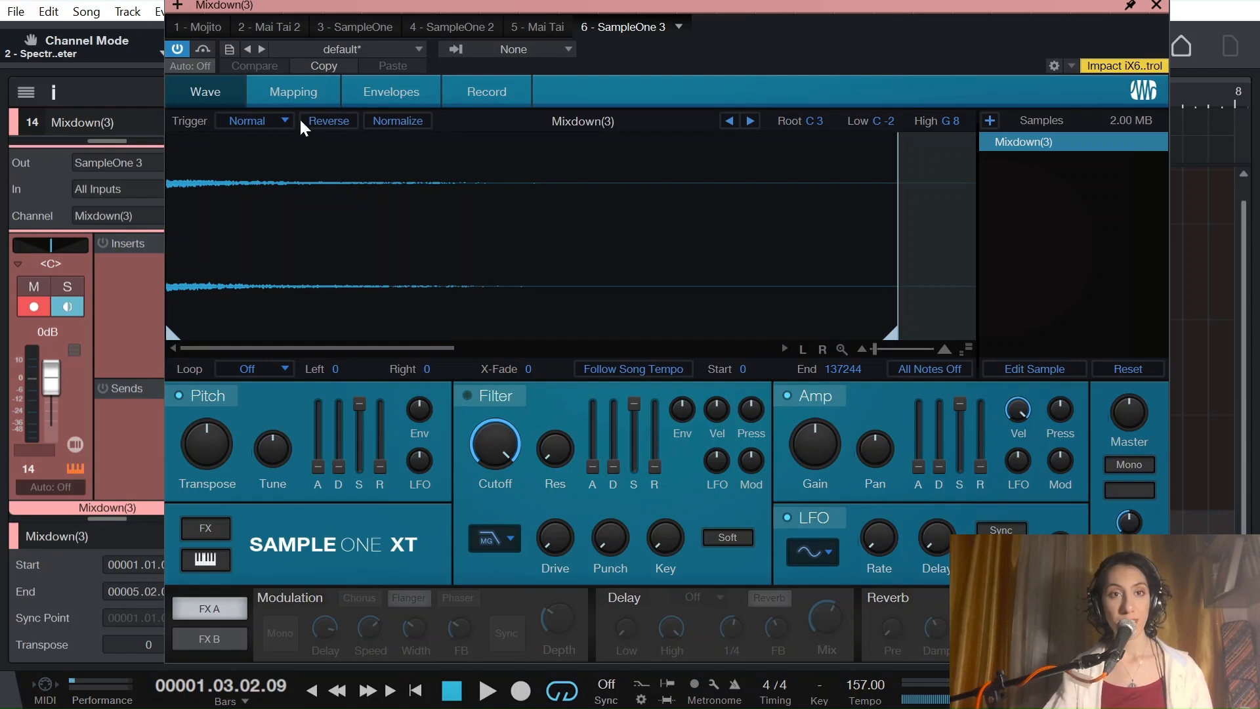
click(326, 125)
key(space)
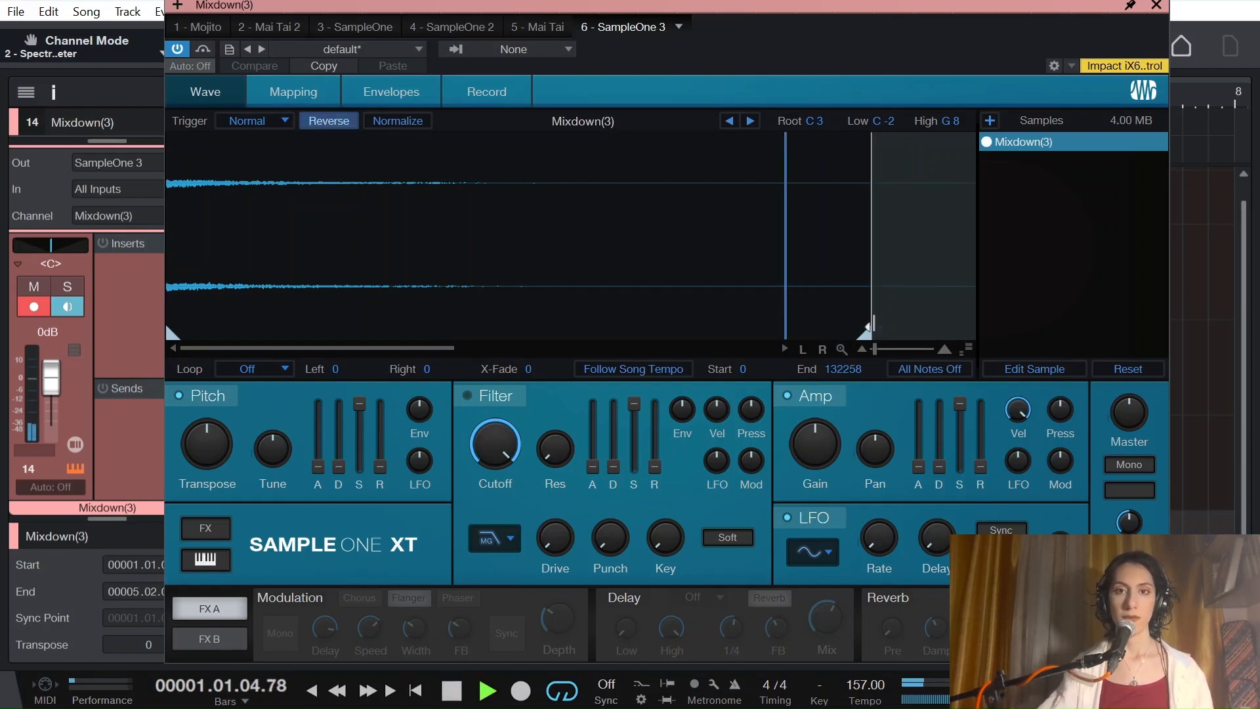
drag(865, 333, 895, 333)
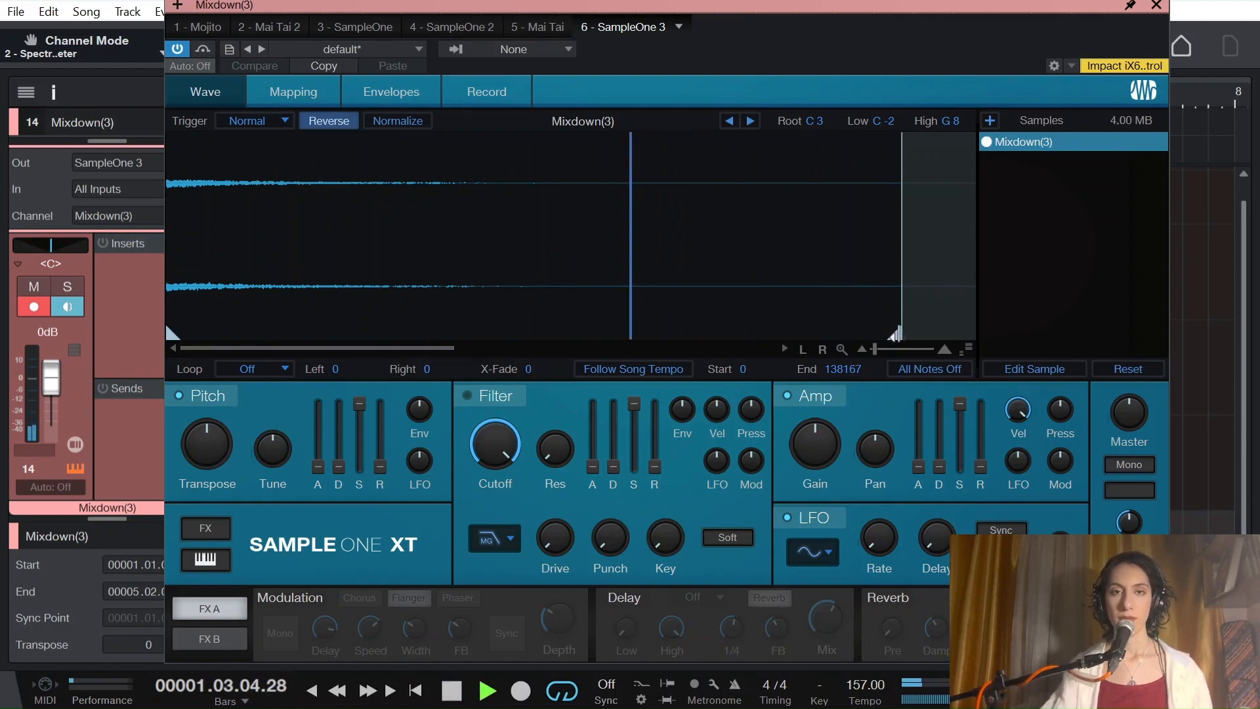
key(space)
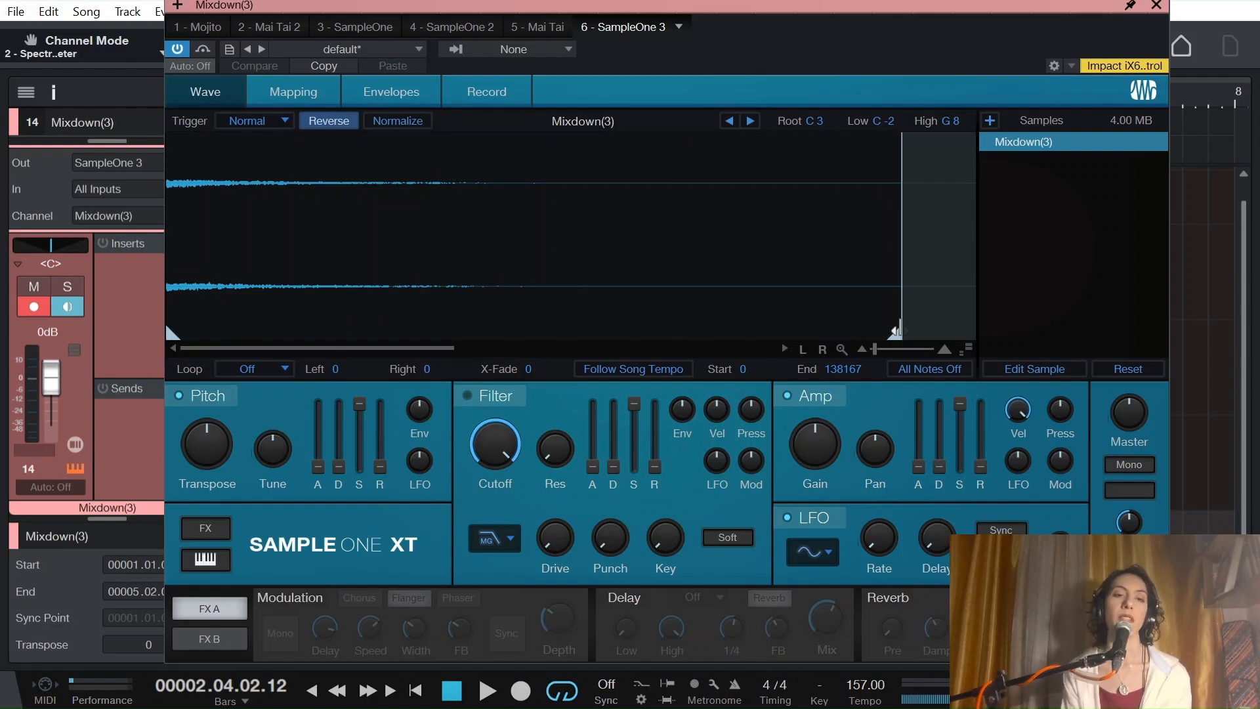
scroll(898, 330, up, 1)
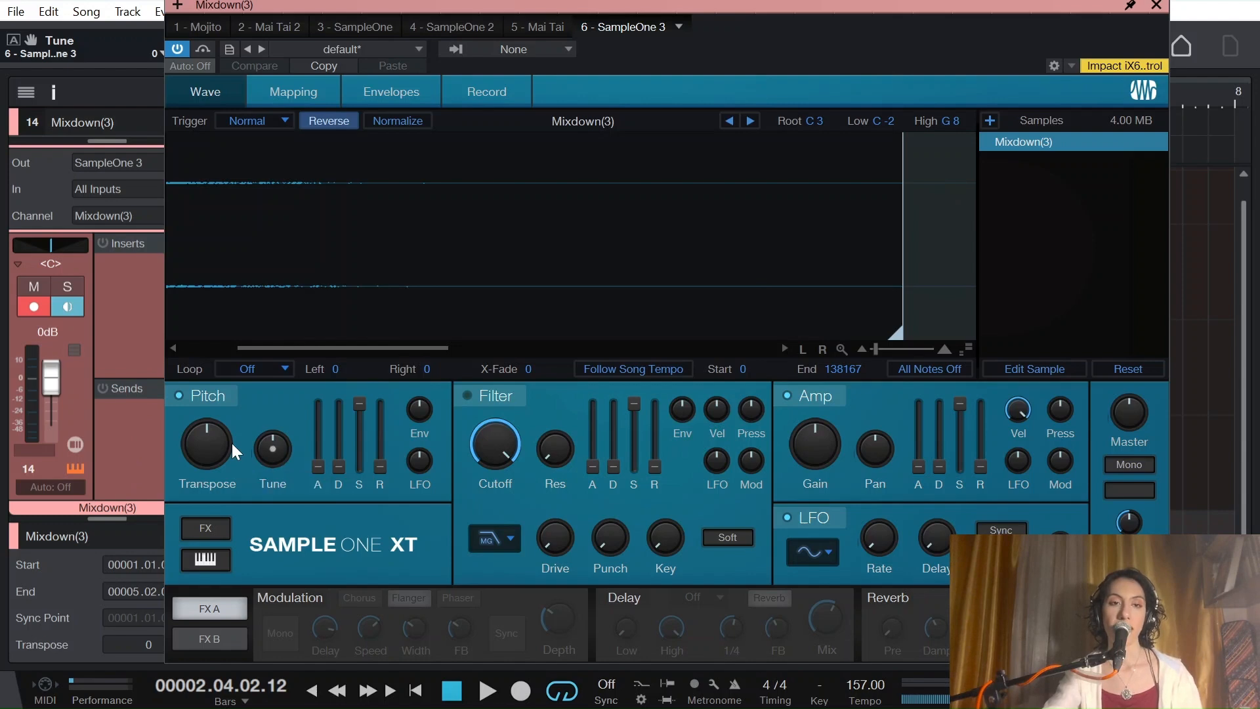
click(1155, 5)
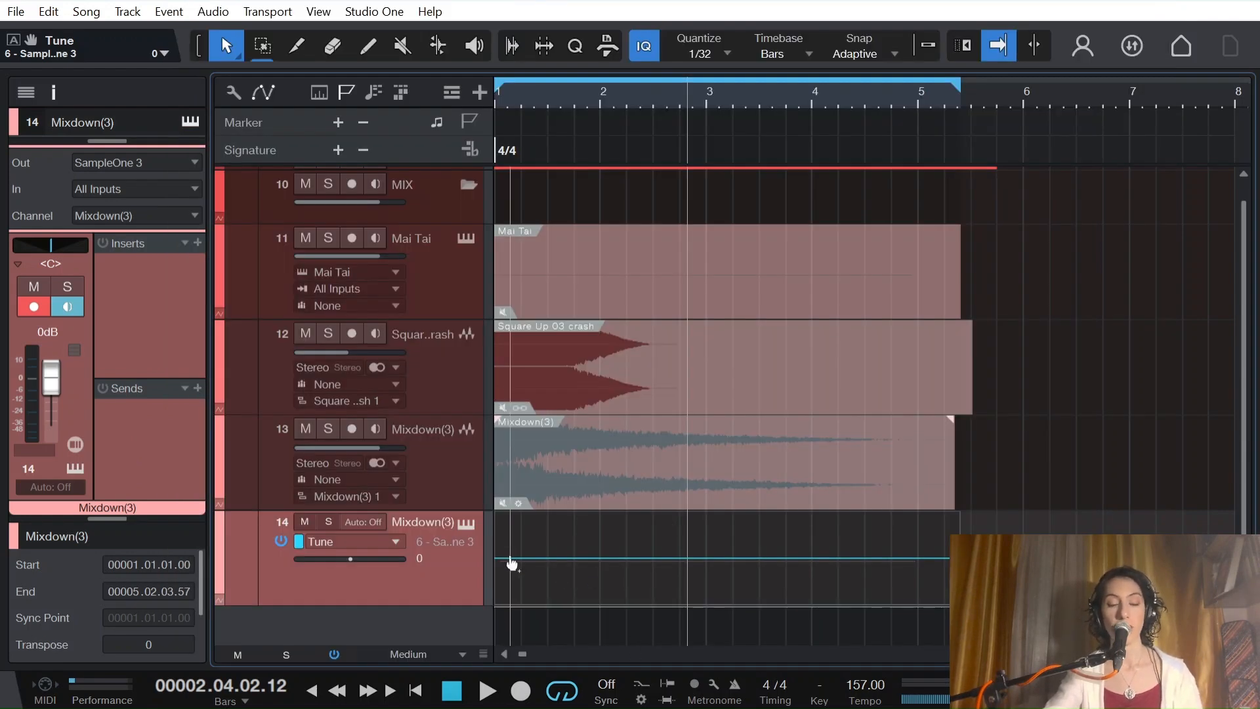
key(a)
double_click(514, 588)
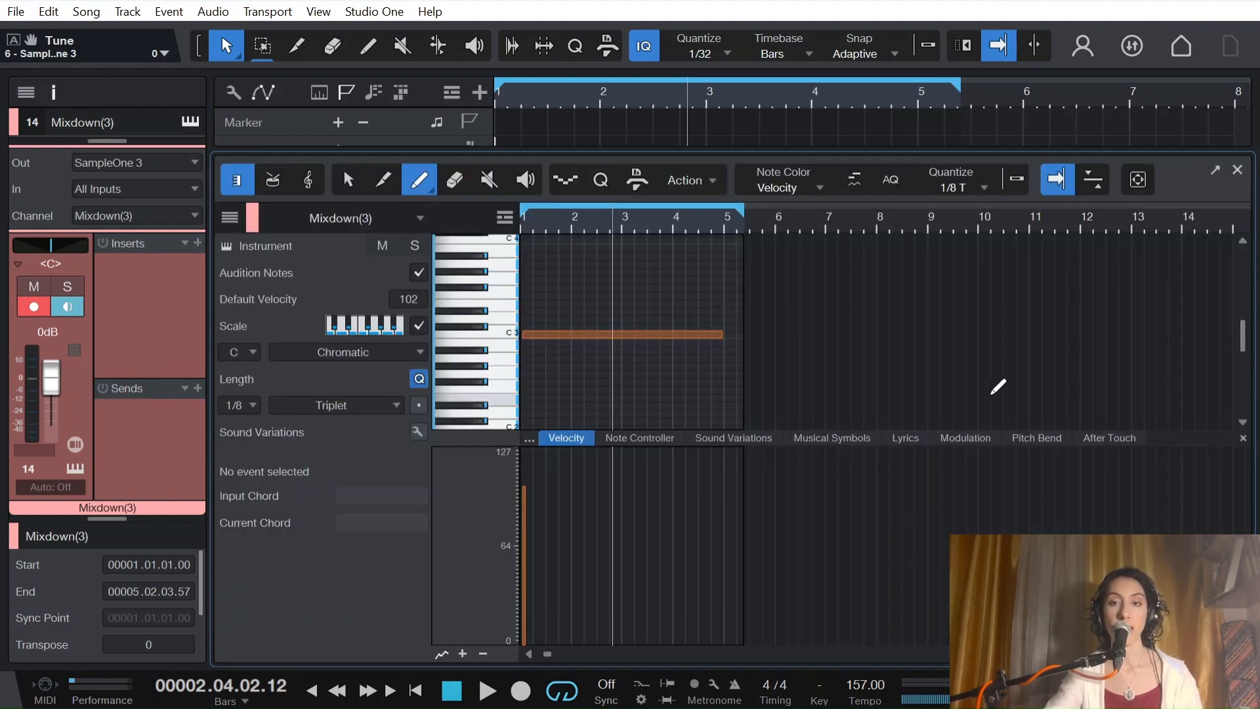
click(1237, 170)
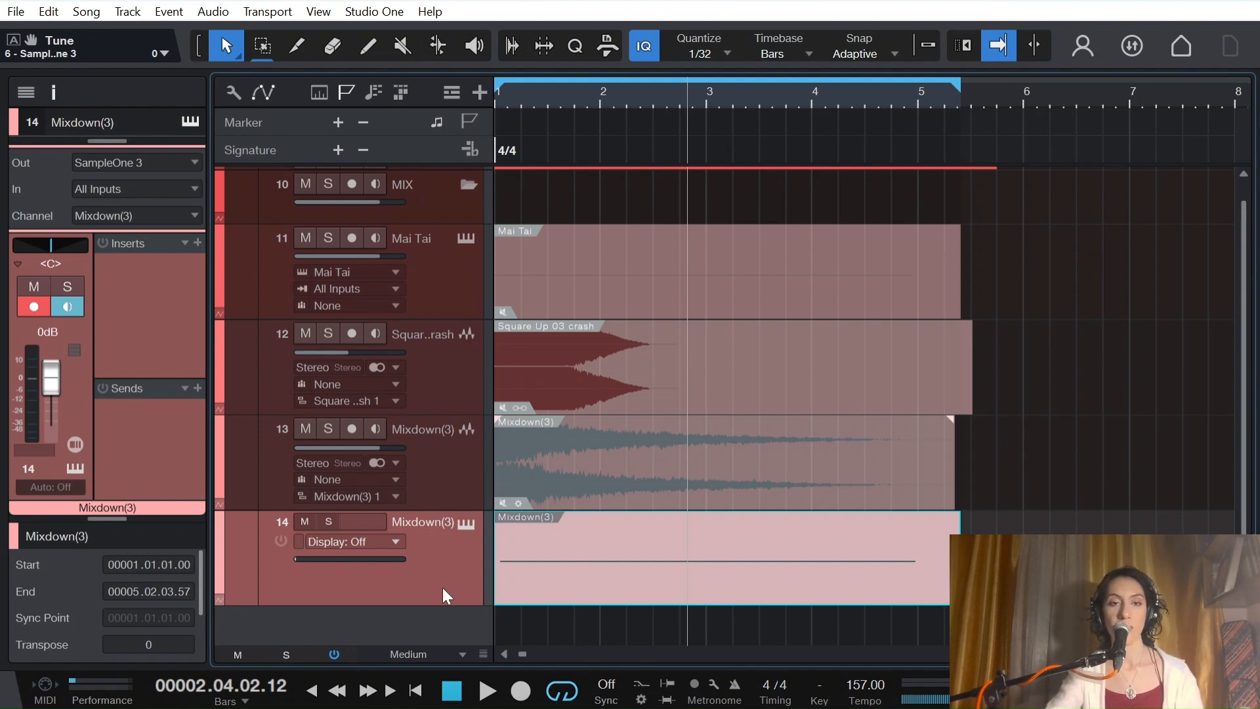
Add SampleOne's Tune parameter as an automation lane in the crash part's note editor
double_click(588, 582)
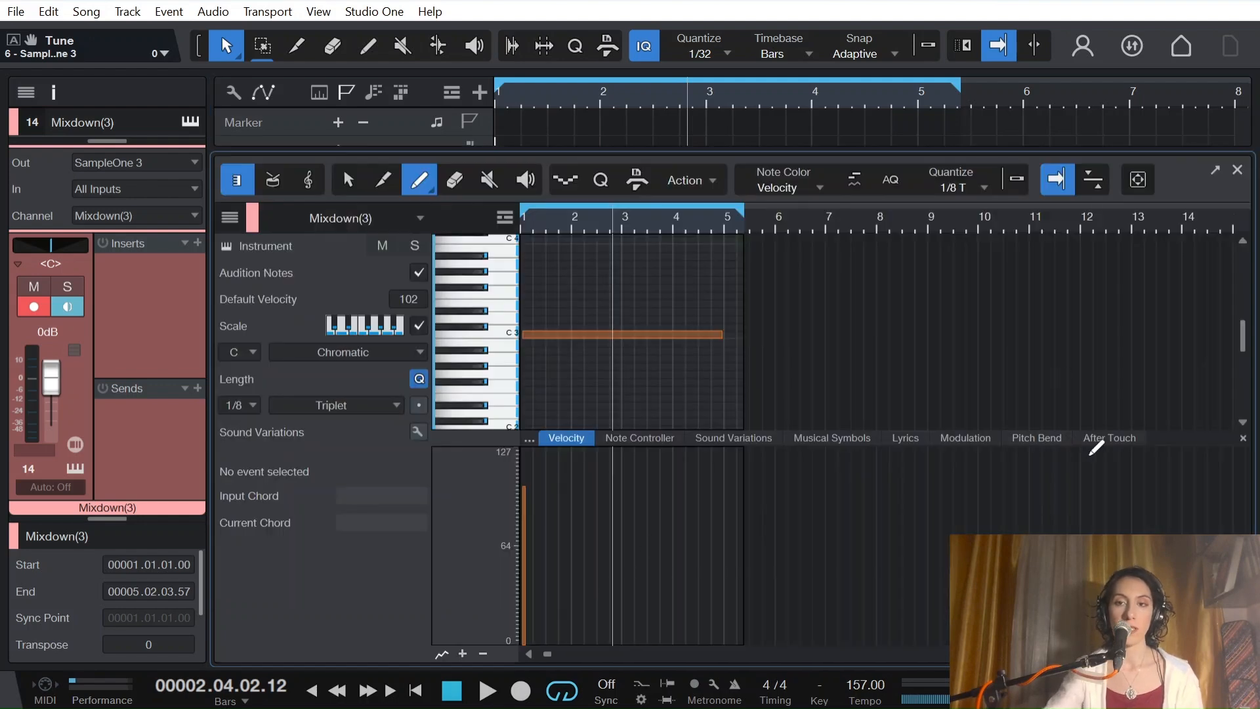
click(1109, 438)
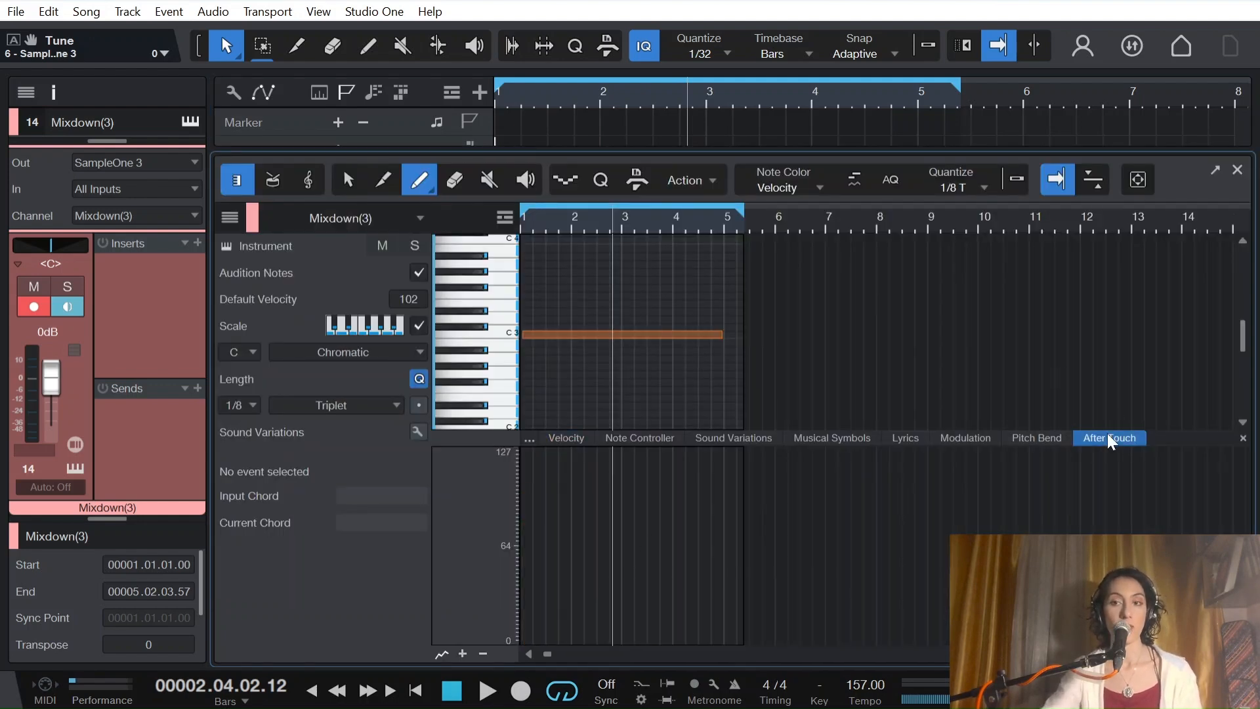
right_click(1107, 437)
click(1124, 454)
click(435, 255)
click(448, 272)
drag(872, 282, 873, 369)
scroll(790, 328, up, 2)
scroll(753, 422, down, 2)
click(720, 456)
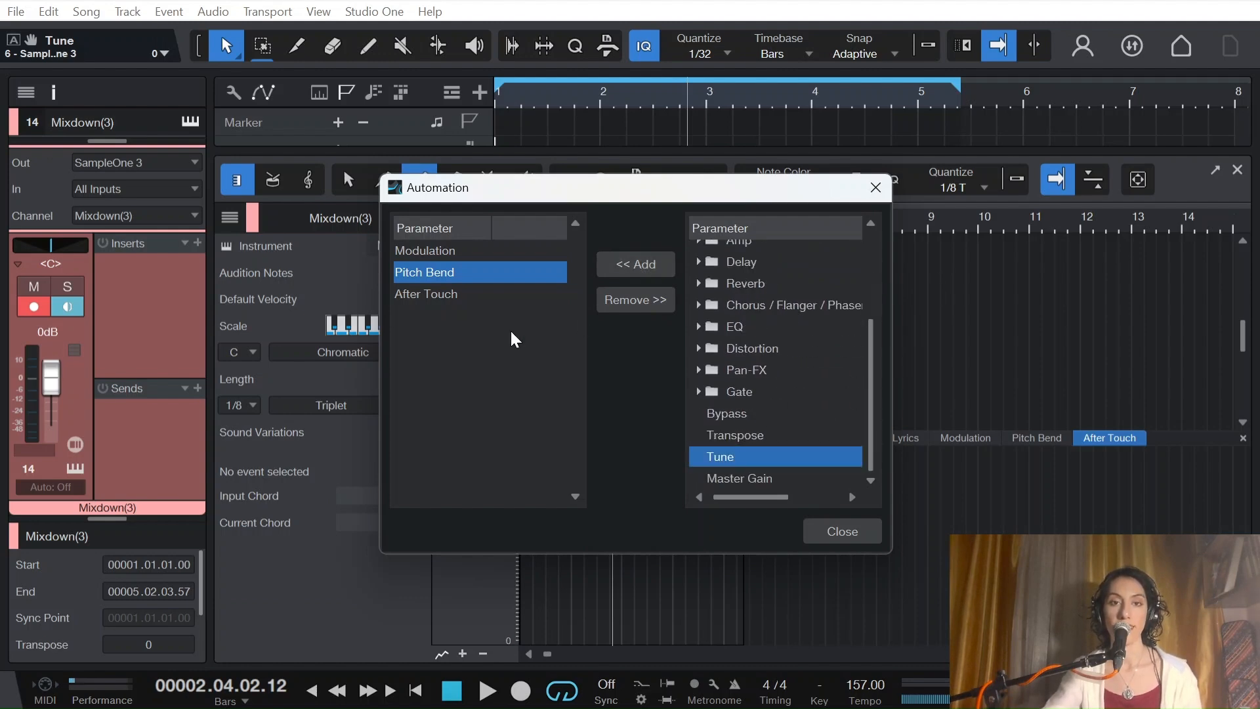
click(635, 263)
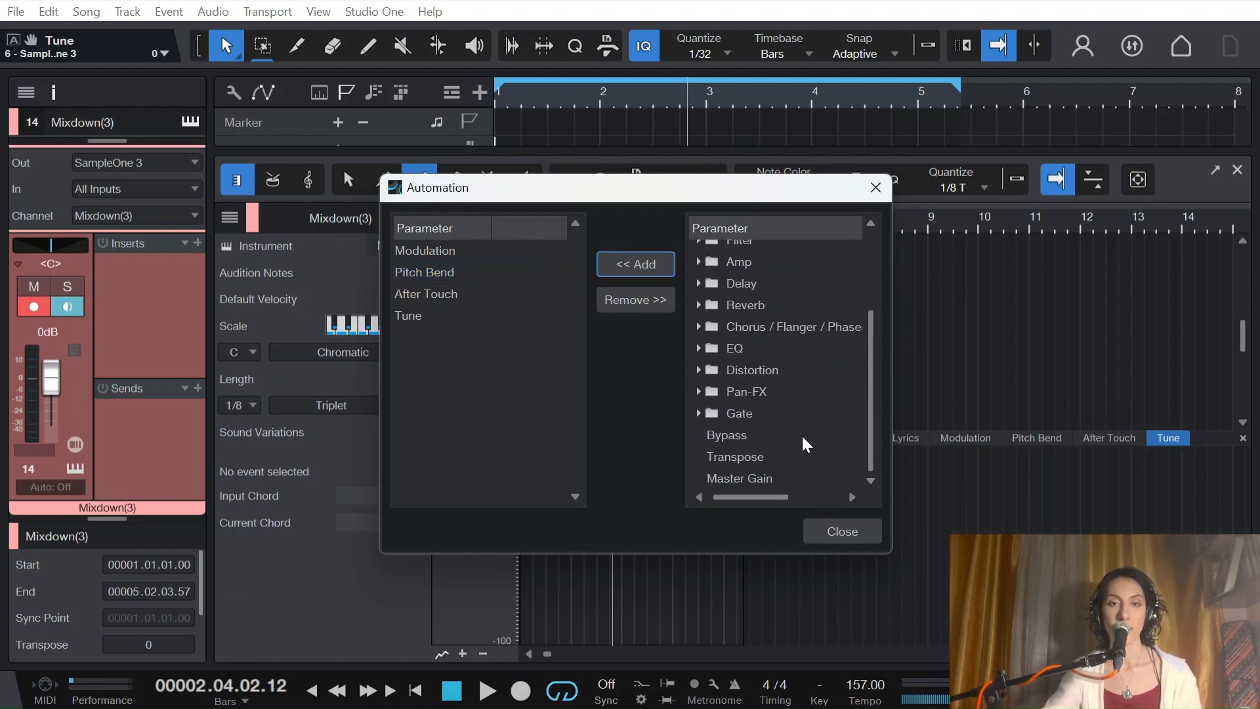
click(842, 532)
Look through the other SampleOne parameters available for automation in the part
right_click(1165, 438)
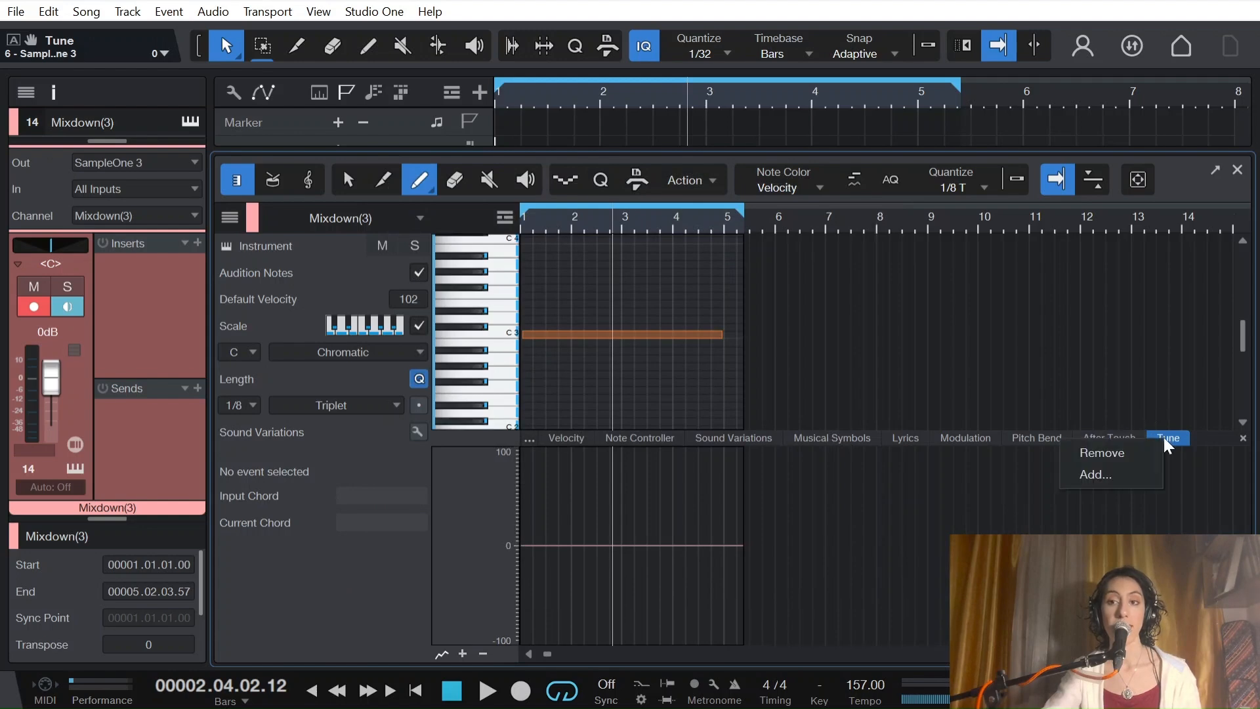
click(1096, 473)
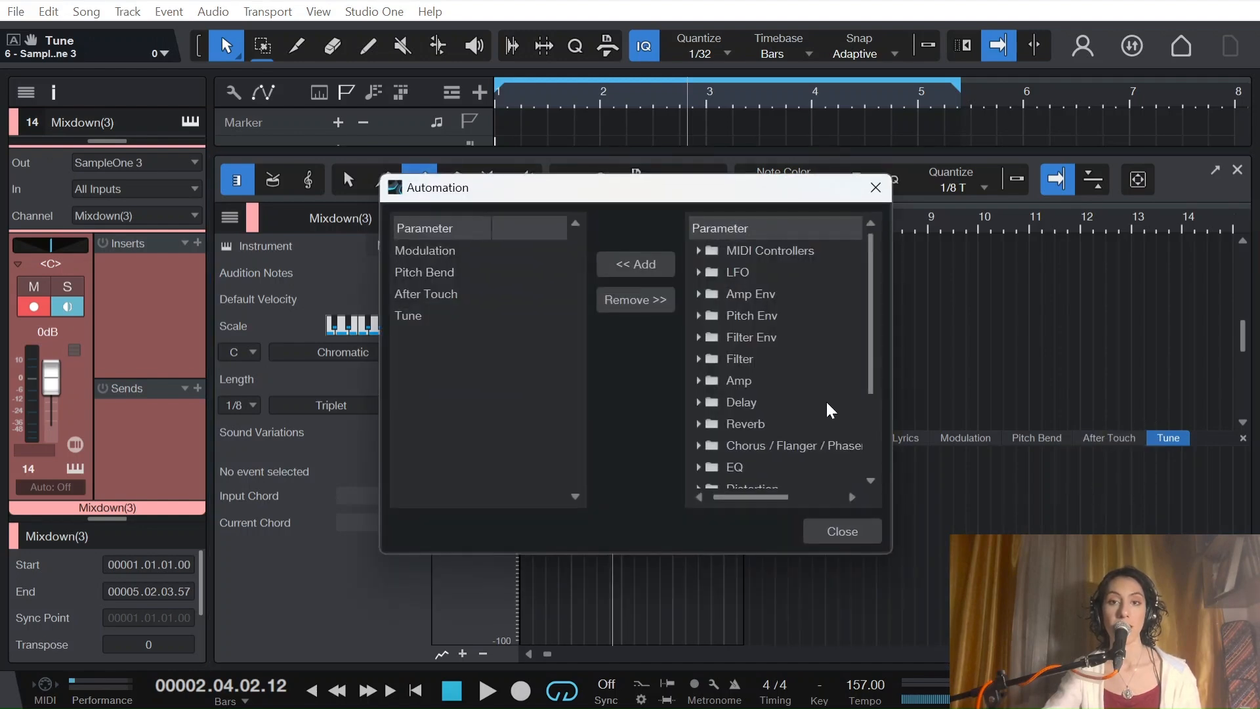
scroll(853, 308, down, 2)
scroll(850, 357, up, 2)
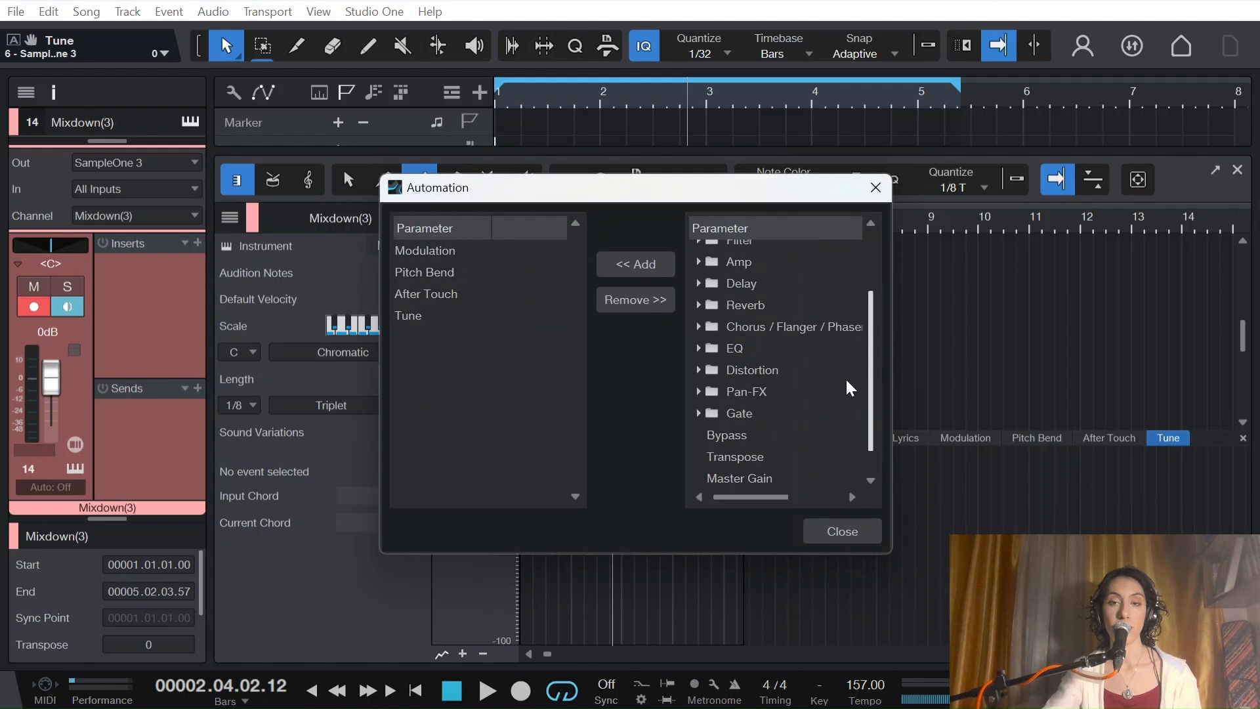
scroll(863, 328, down, 3)
scroll(876, 309, up, 3)
scroll(873, 393, down, 4)
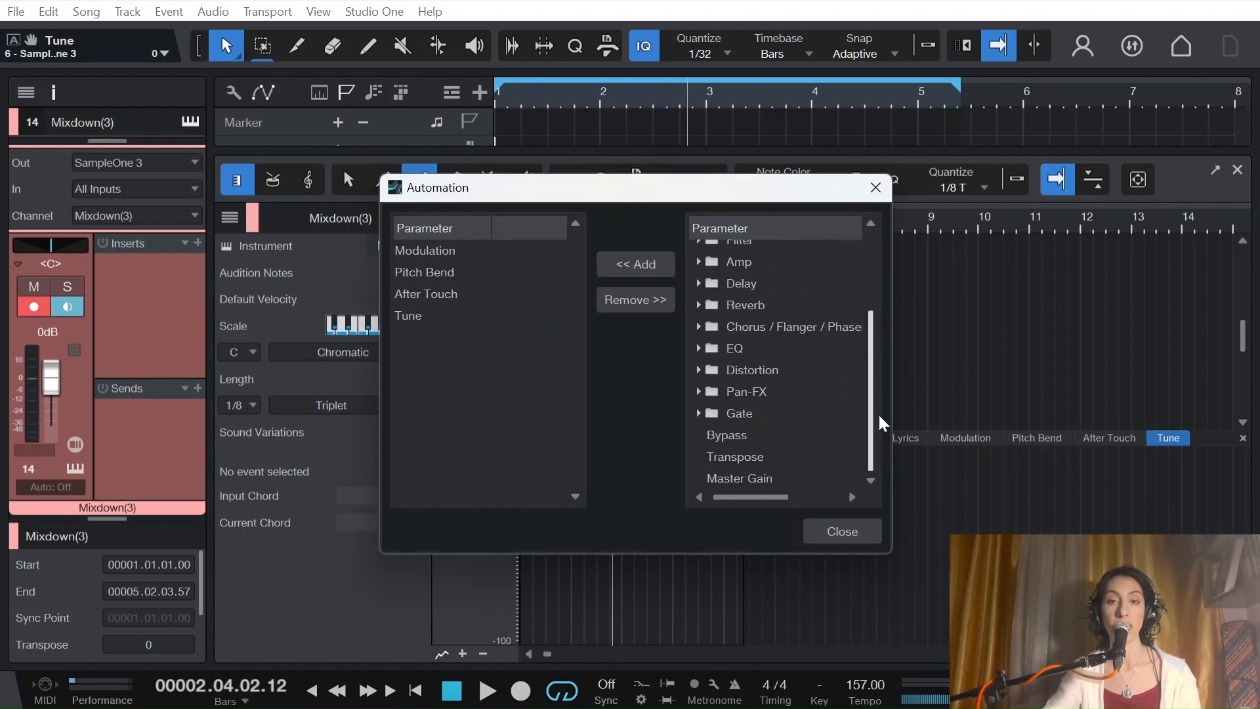
click(853, 533)
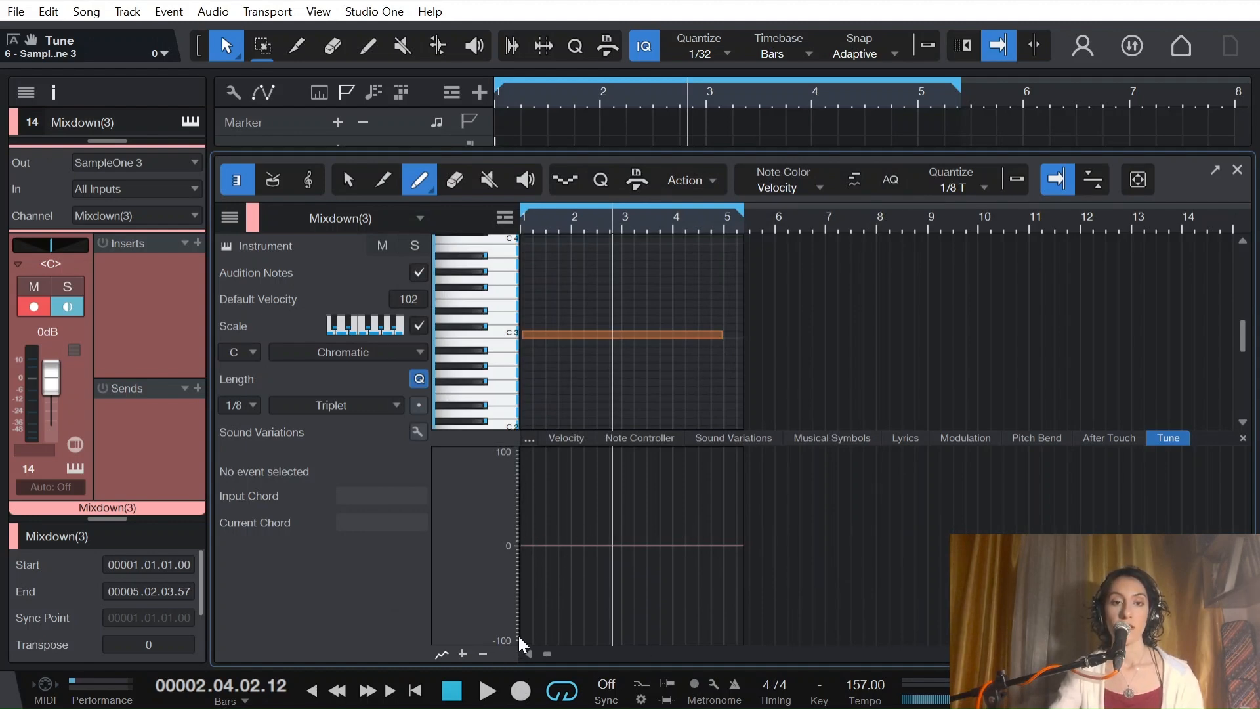
Draw a rising Tune ramp across the part from about -90 to about 30 and play it from the start
drag(529, 626, 741, 514)
key(comma)
key(space)
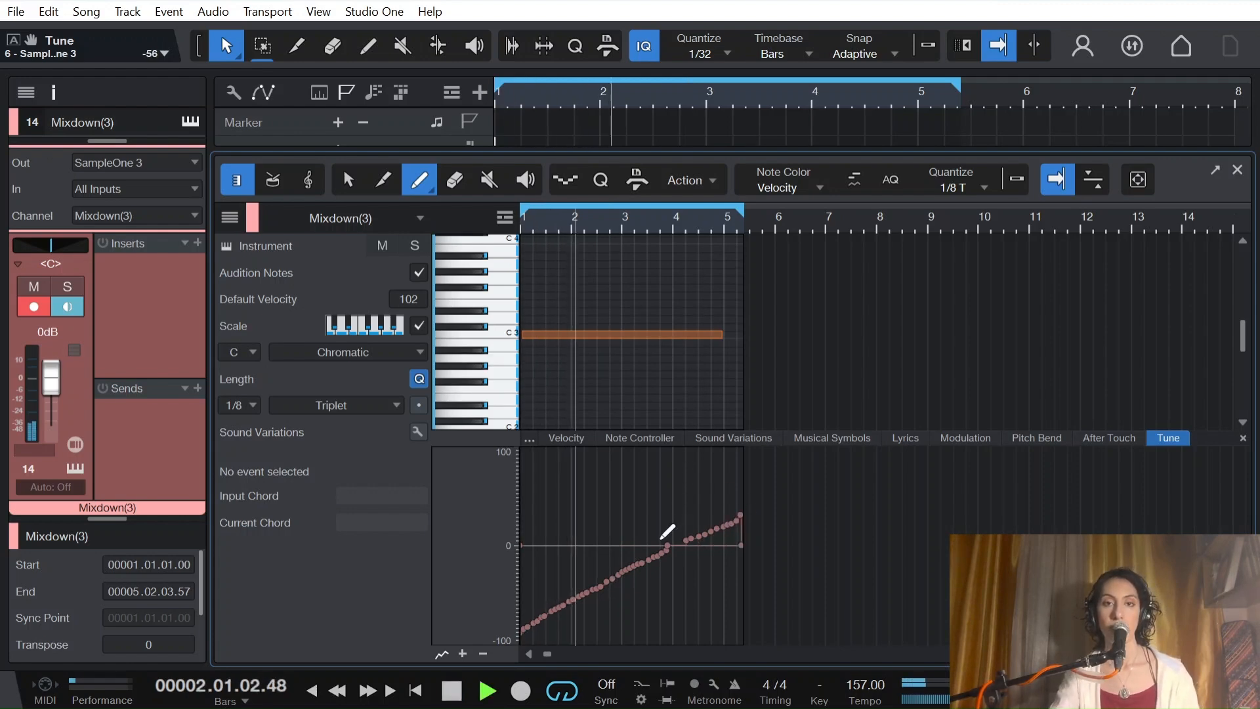
key(space)
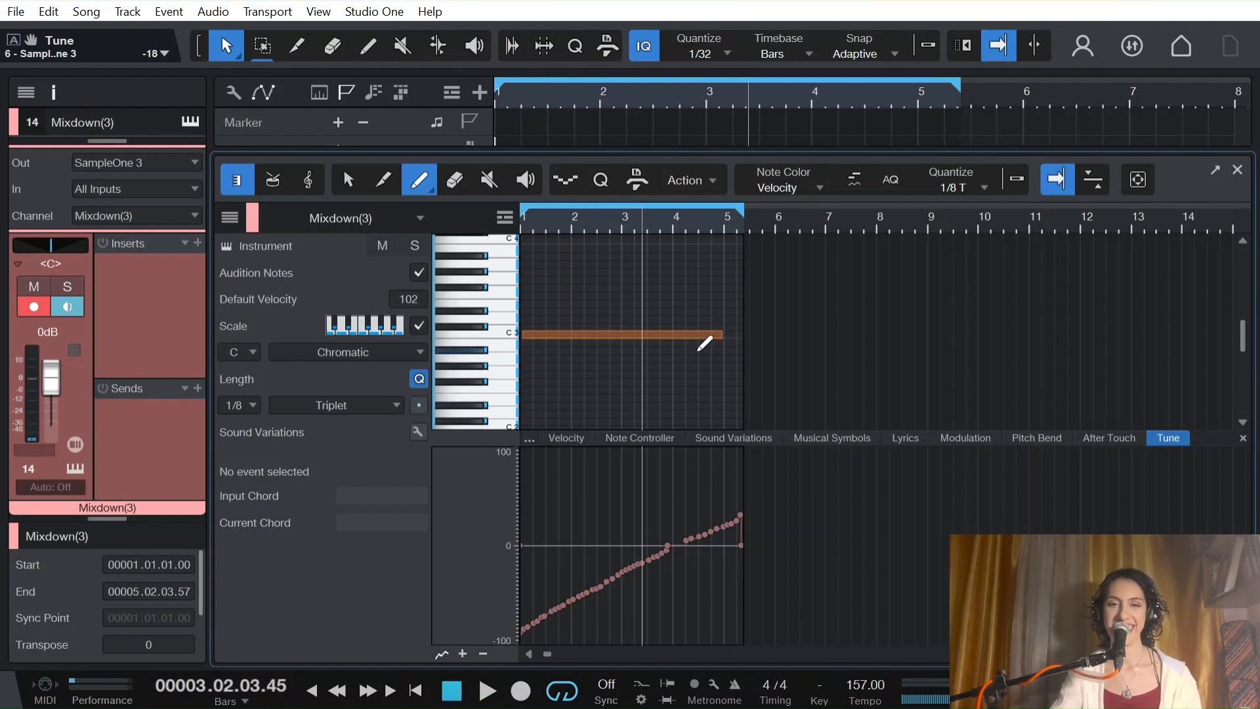
Shorten the C3 note so it ends around the middle of bar 3, playing the part meanwhile
click(362, 180)
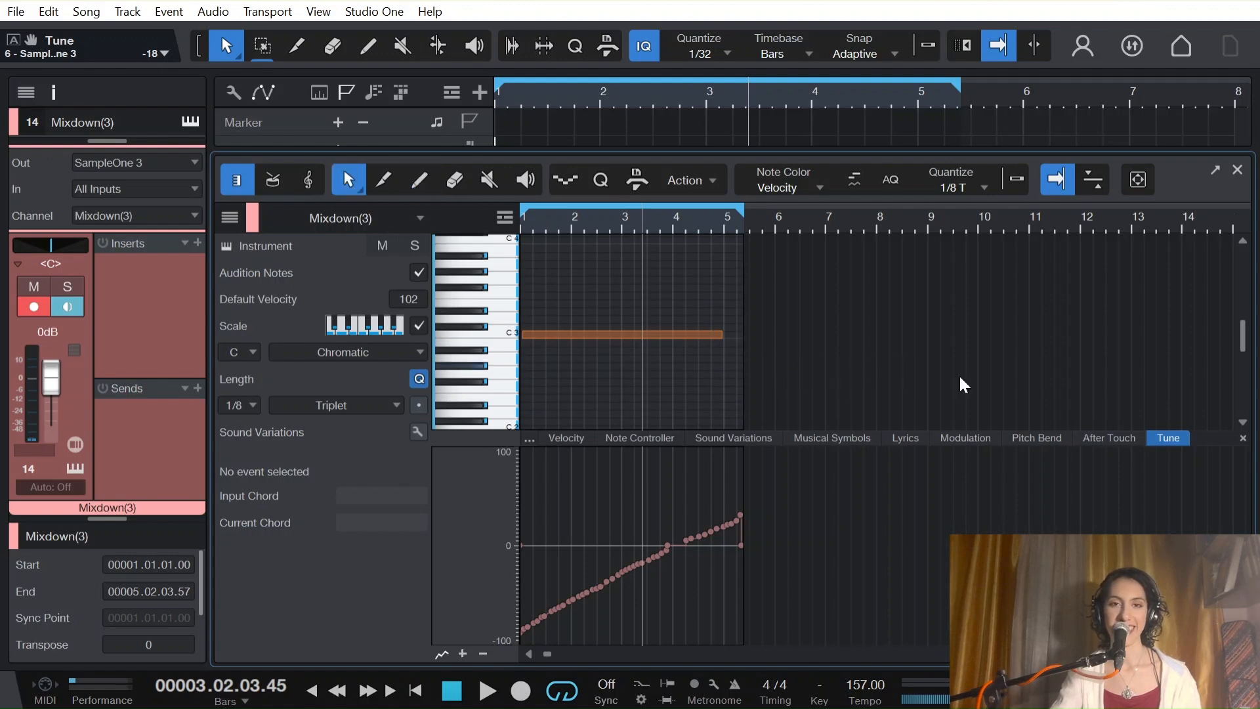
key(space)
drag(721, 336, 650, 340)
key(space)
Close the note editor, open the crash track's SampleOne and turn on its Reverb with the mix at 48% while playing
click(1238, 169)
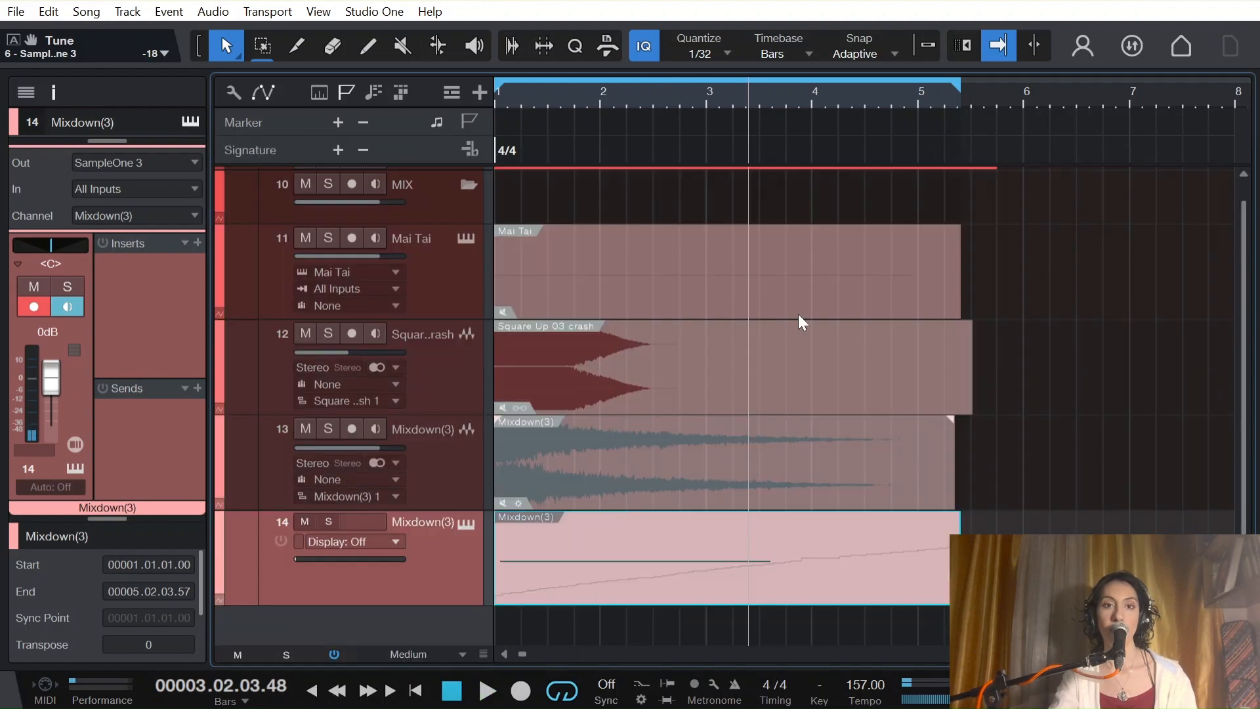
click(461, 528)
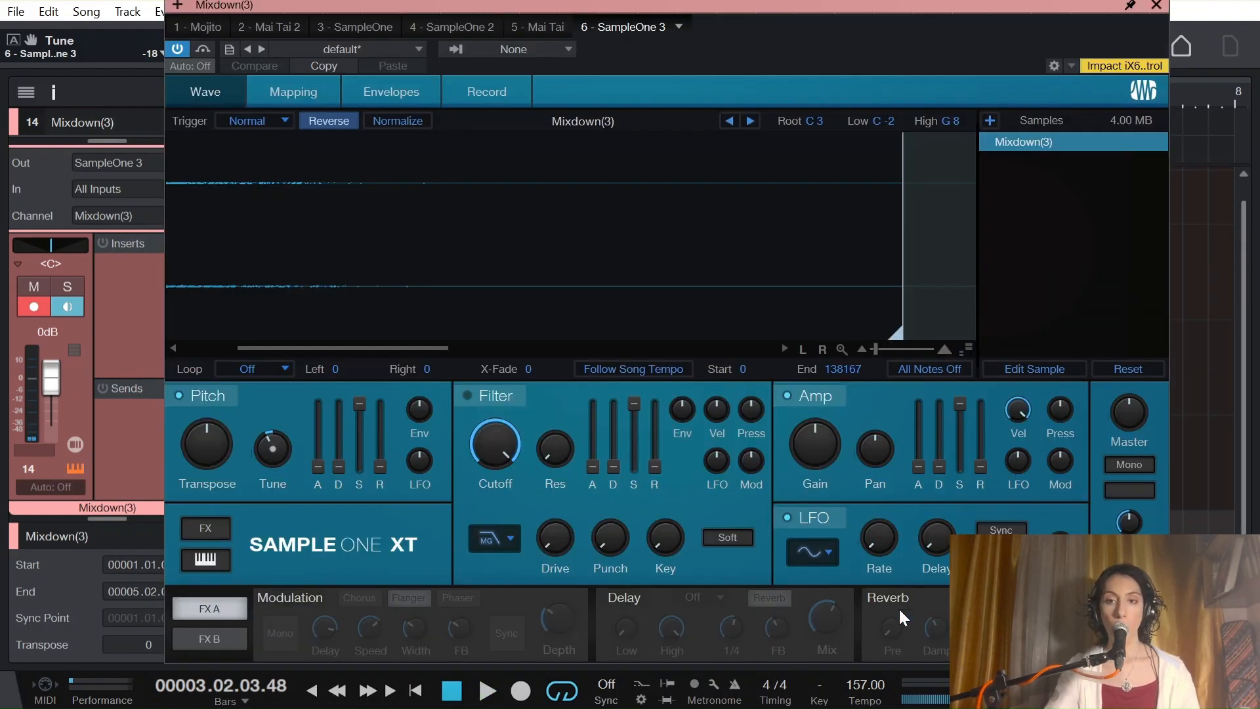
key(space)
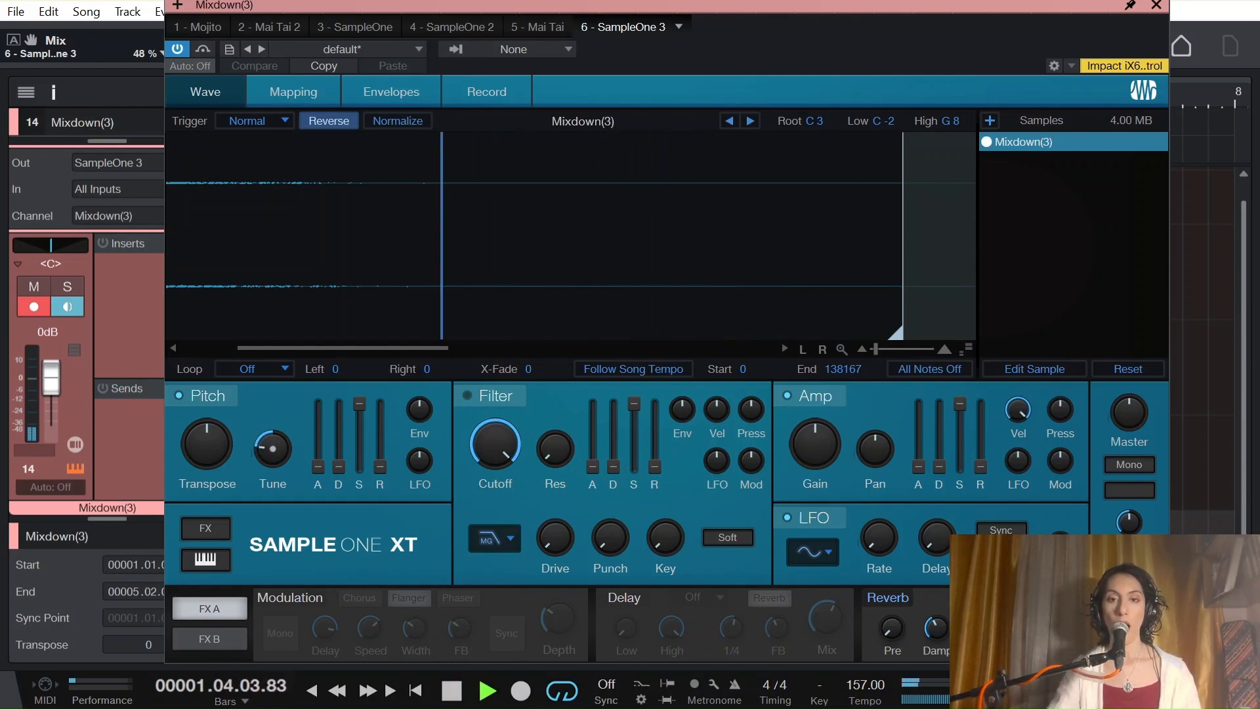
Turn on SampleOne's Modulation, try the Flanger with its speed at 0.68 during playback, and switch the effect to Chorus
click(291, 601)
mouse_move(578, 613)
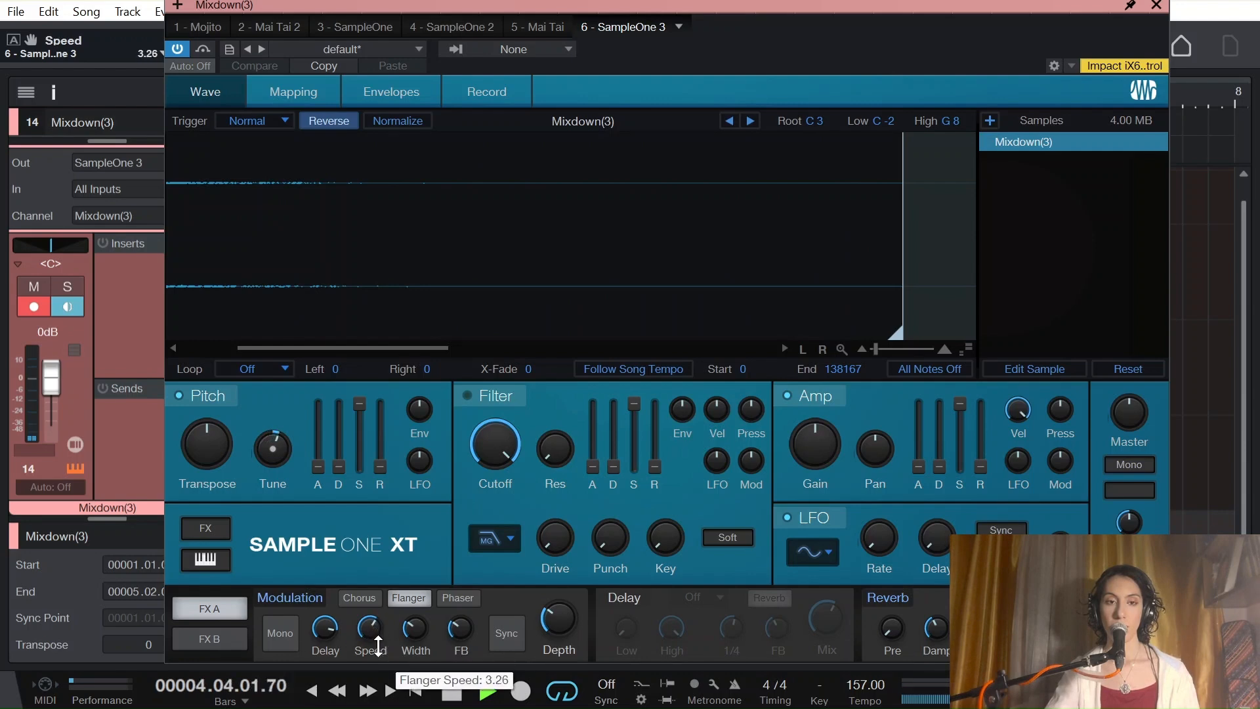
key(space)
key(space)
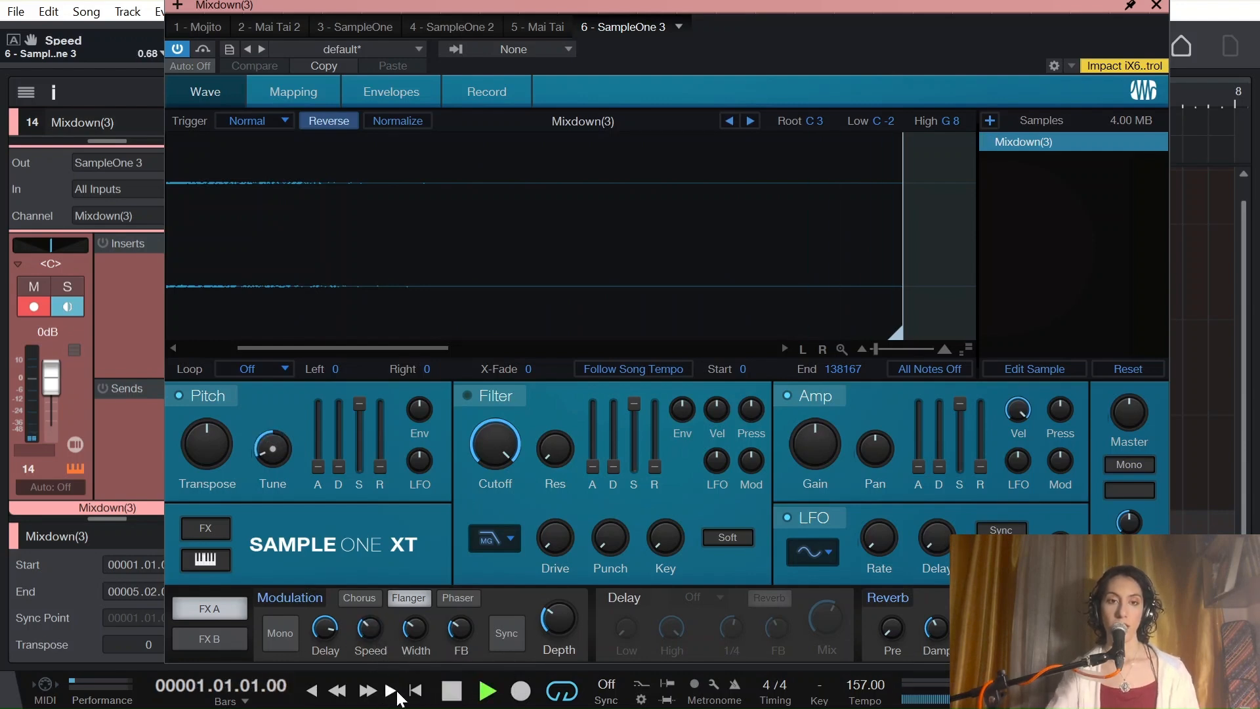
mouse_move(770, 4)
mouse_down()
mouse_move(770, 109)
mouse_move(788, 137)
mouse_move(761, 10)
mouse_up()
click(351, 598)
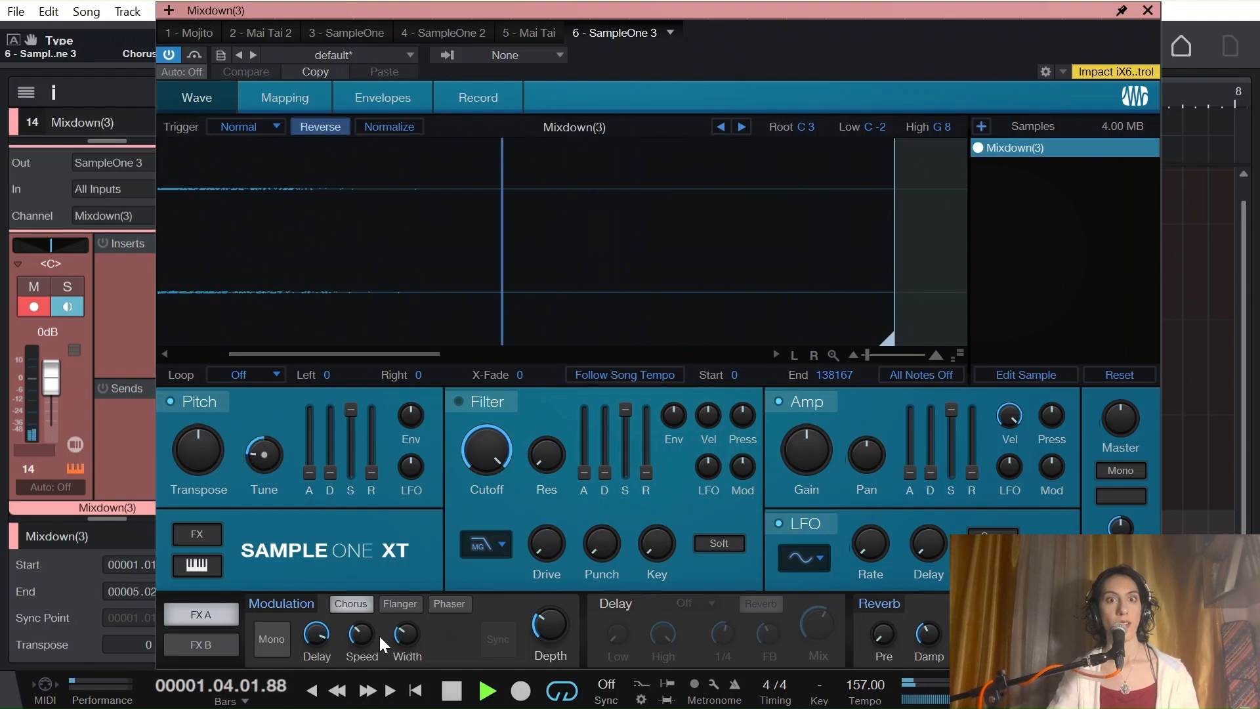
Turn on SampleOne's Distortion with the drive at 78%, audition Hard Tube, choose Soft Tube, and close the instrument
click(206, 645)
click(896, 604)
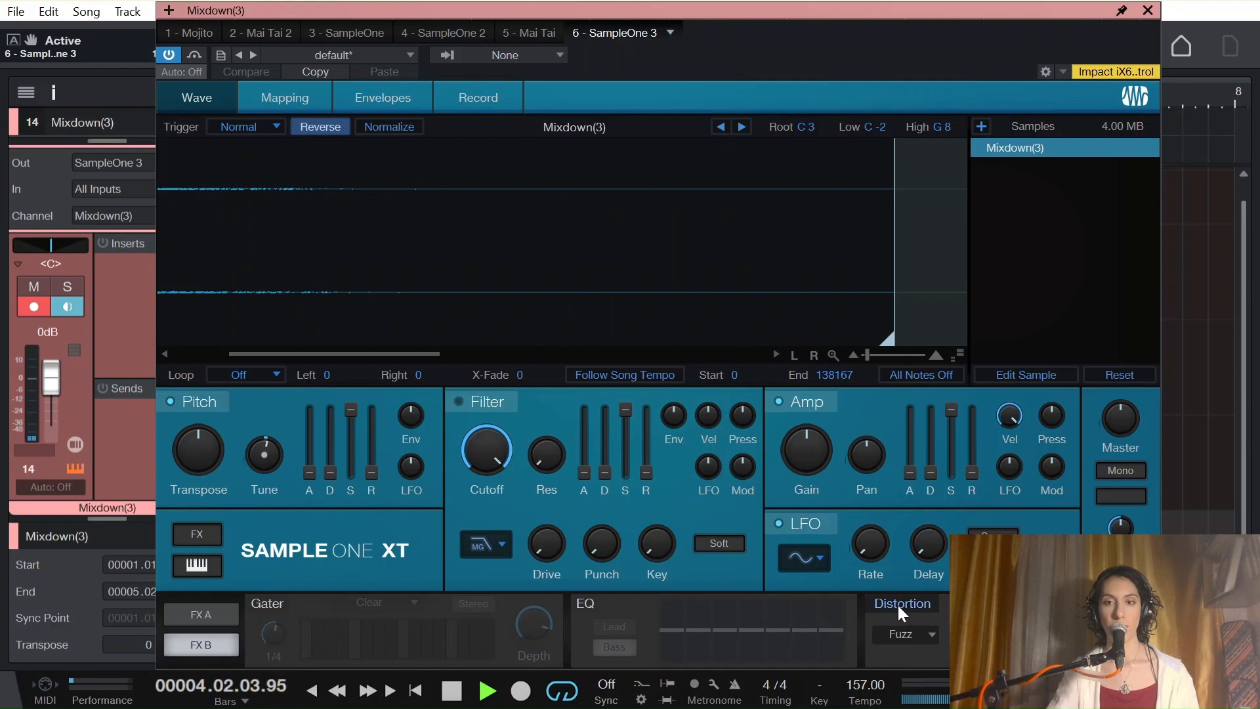
click(924, 634)
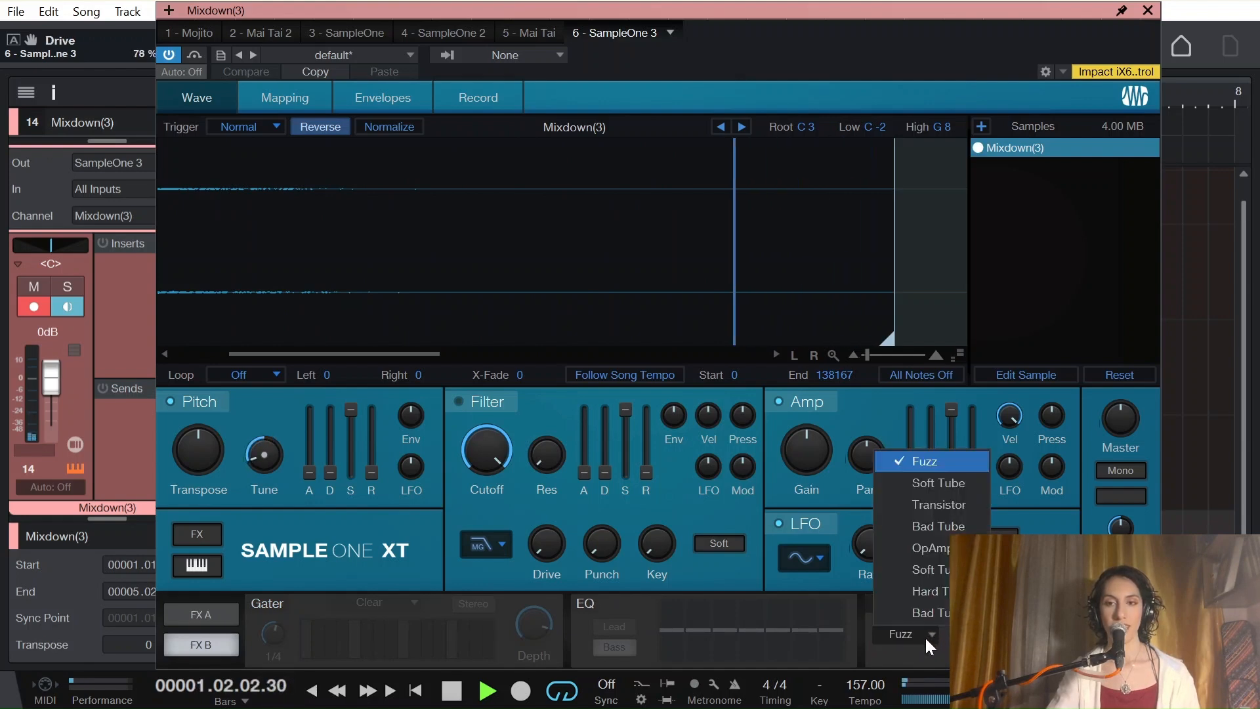
click(931, 593)
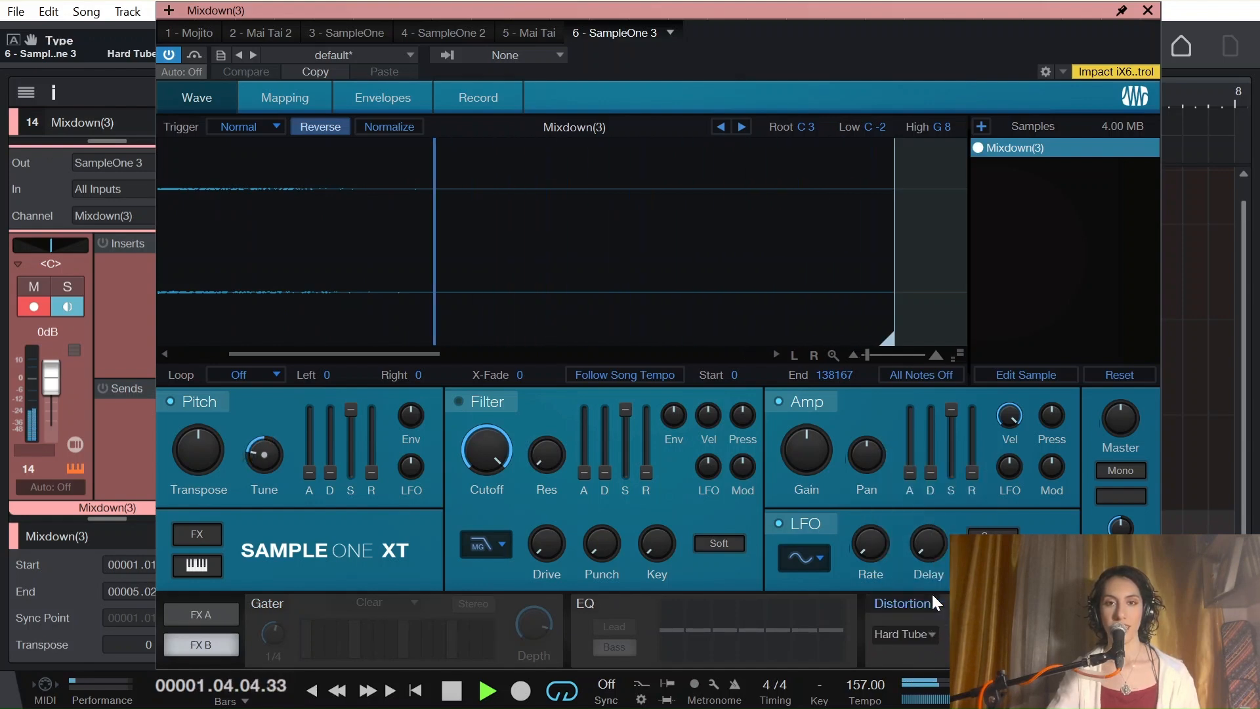
click(898, 633)
click(914, 482)
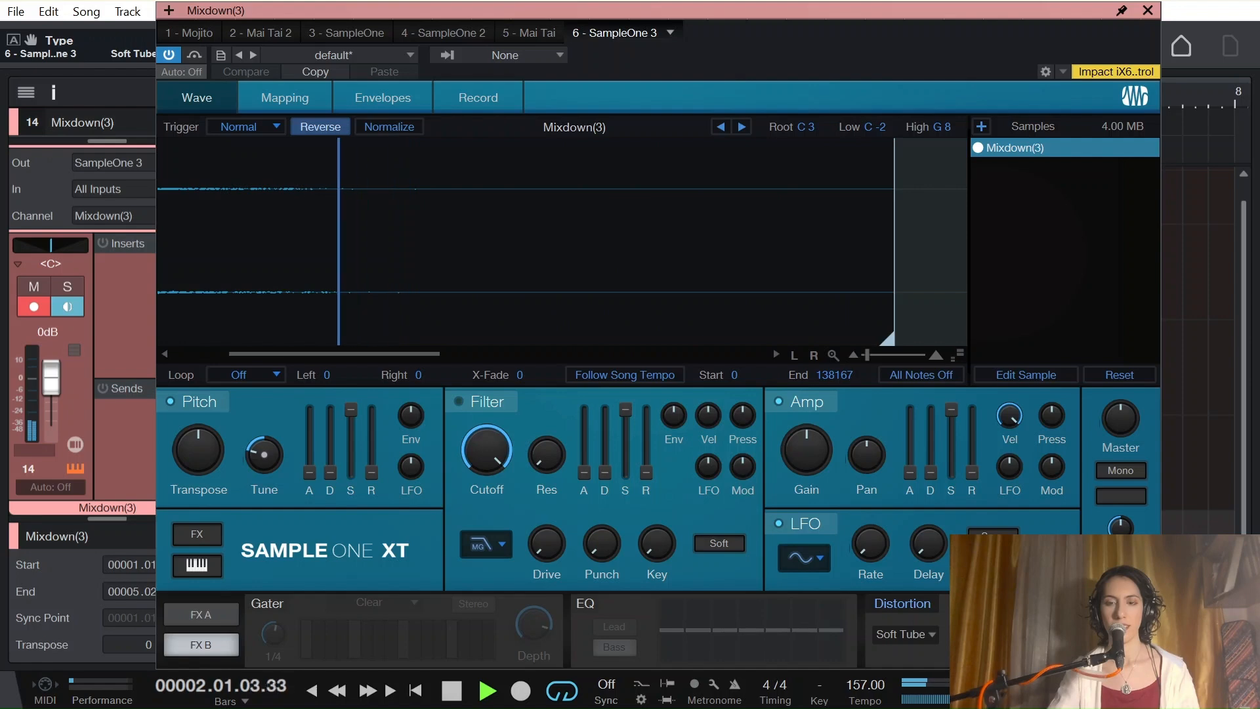
key(space)
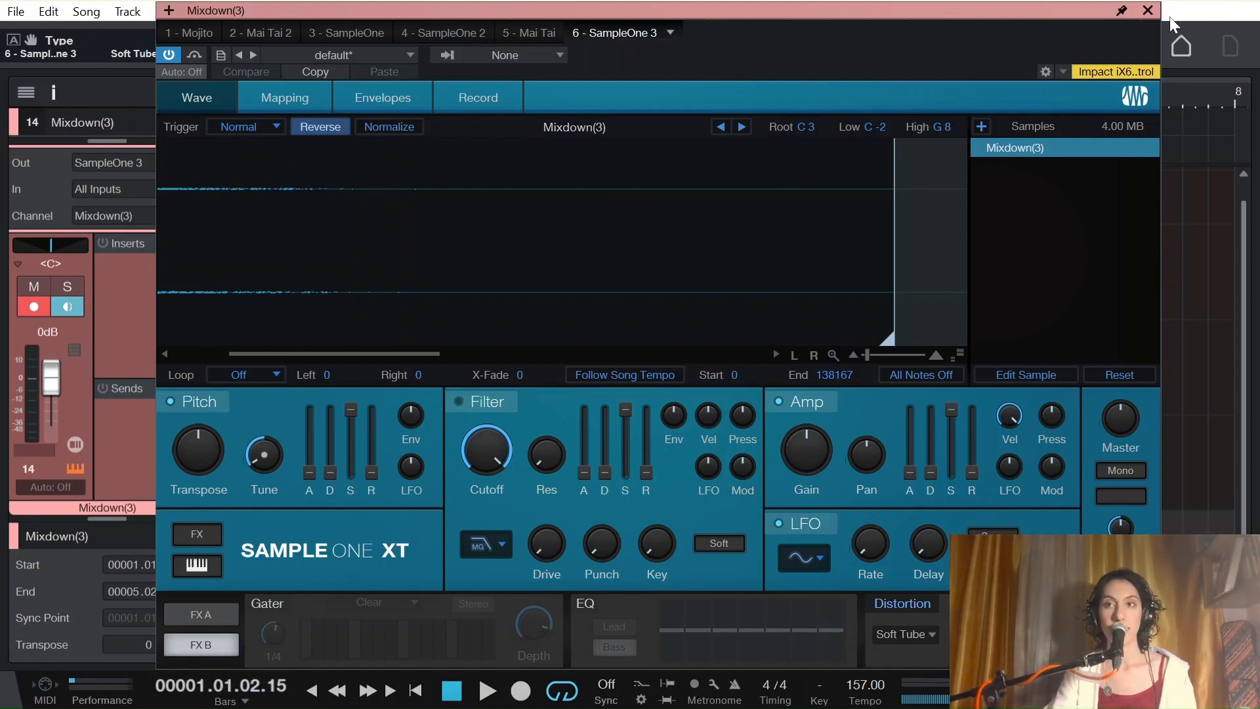
click(1147, 10)
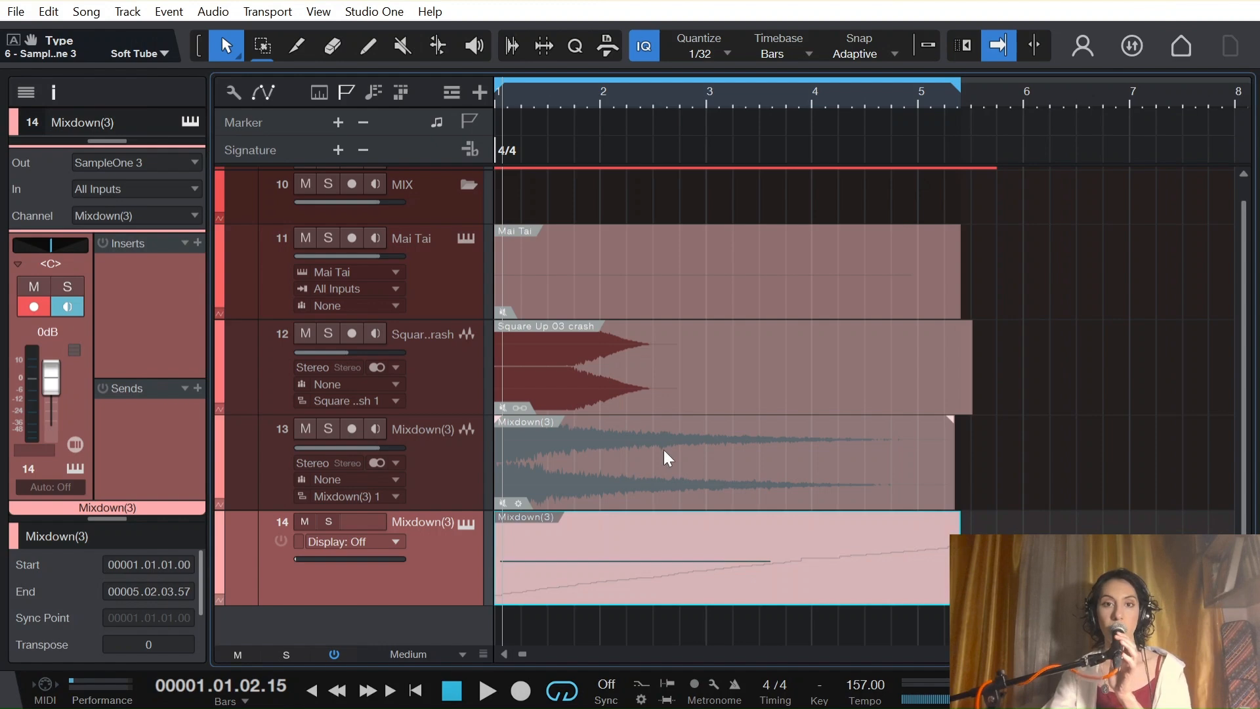
Bounce the SampleOne part to a new audio track and duplicate that track together with its audio event
right_click(596, 577)
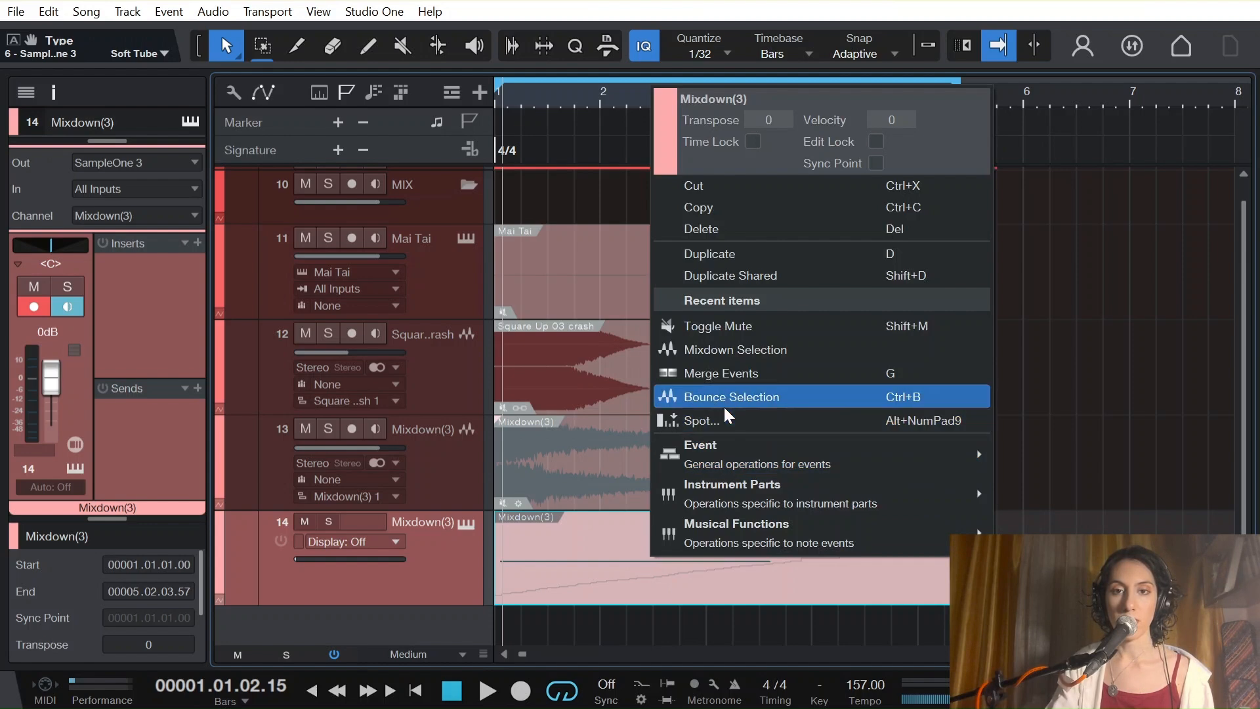
click(726, 395)
drag(1249, 329, 1248, 371)
key(ctrl+d)
scroll(646, 571, down, 1)
click(649, 585)
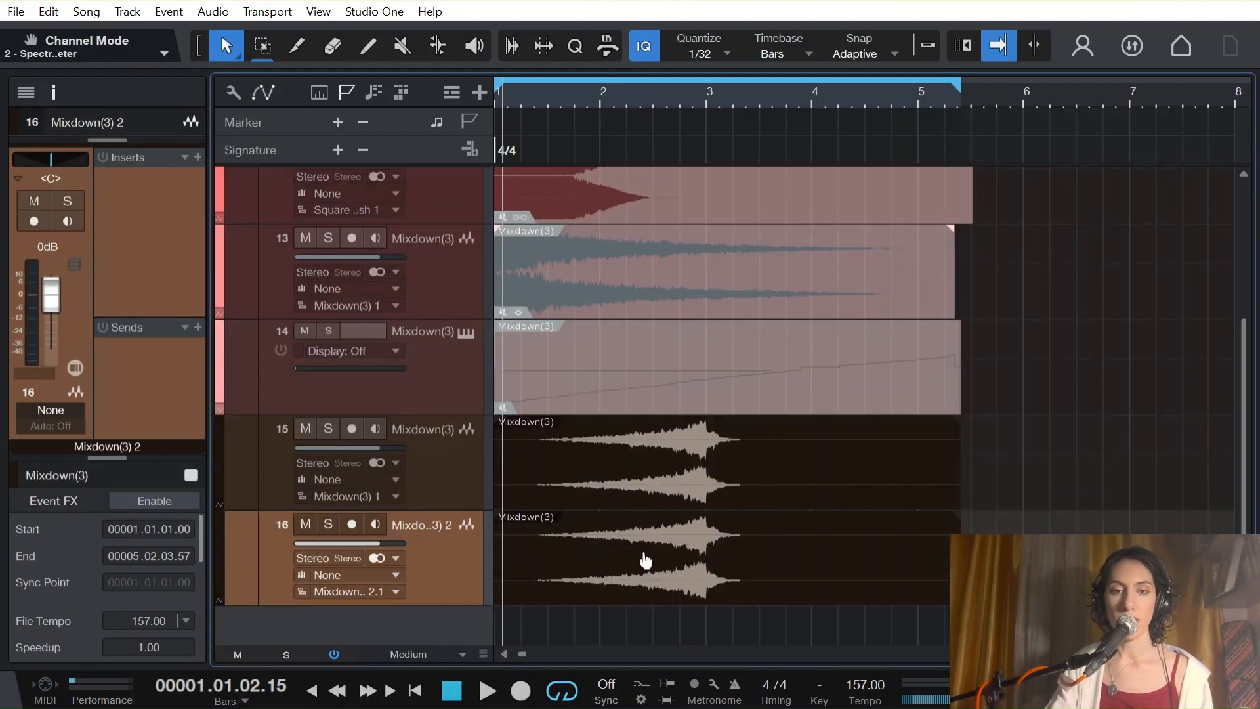
Transpose the duplicated riser event by -6 semitones and play both riser layers together
right_click(660, 570)
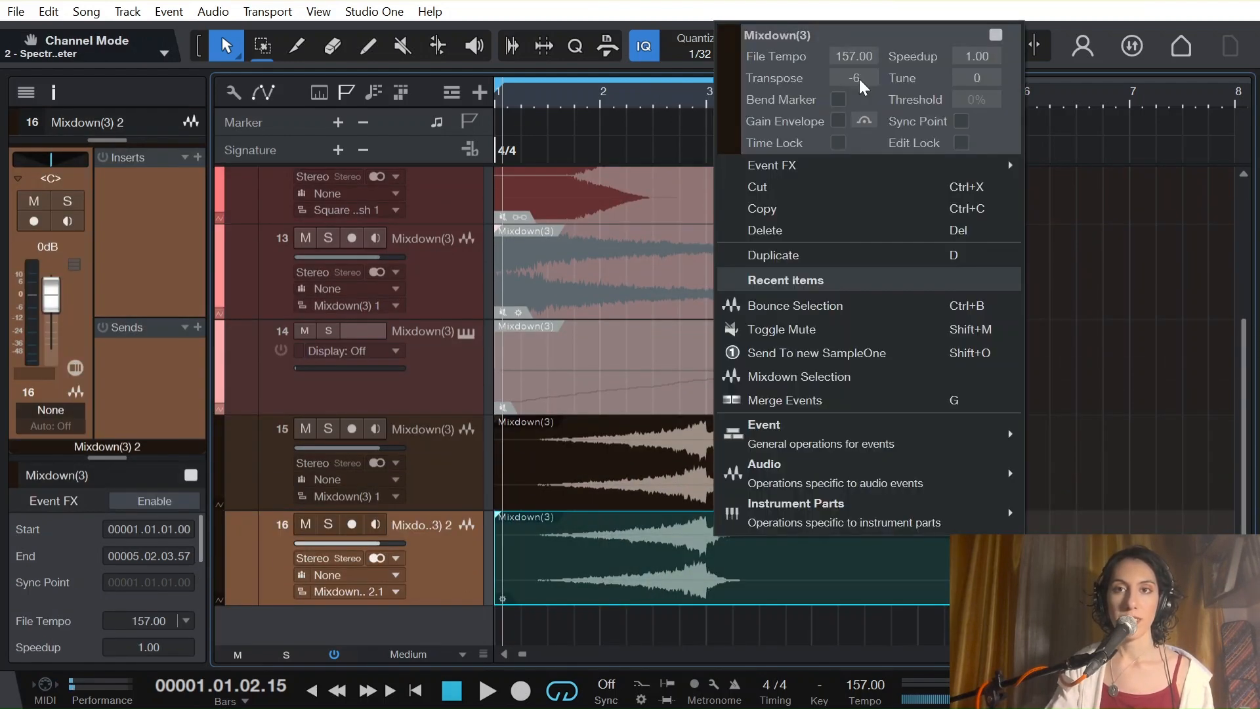
click(542, 101)
key(space)
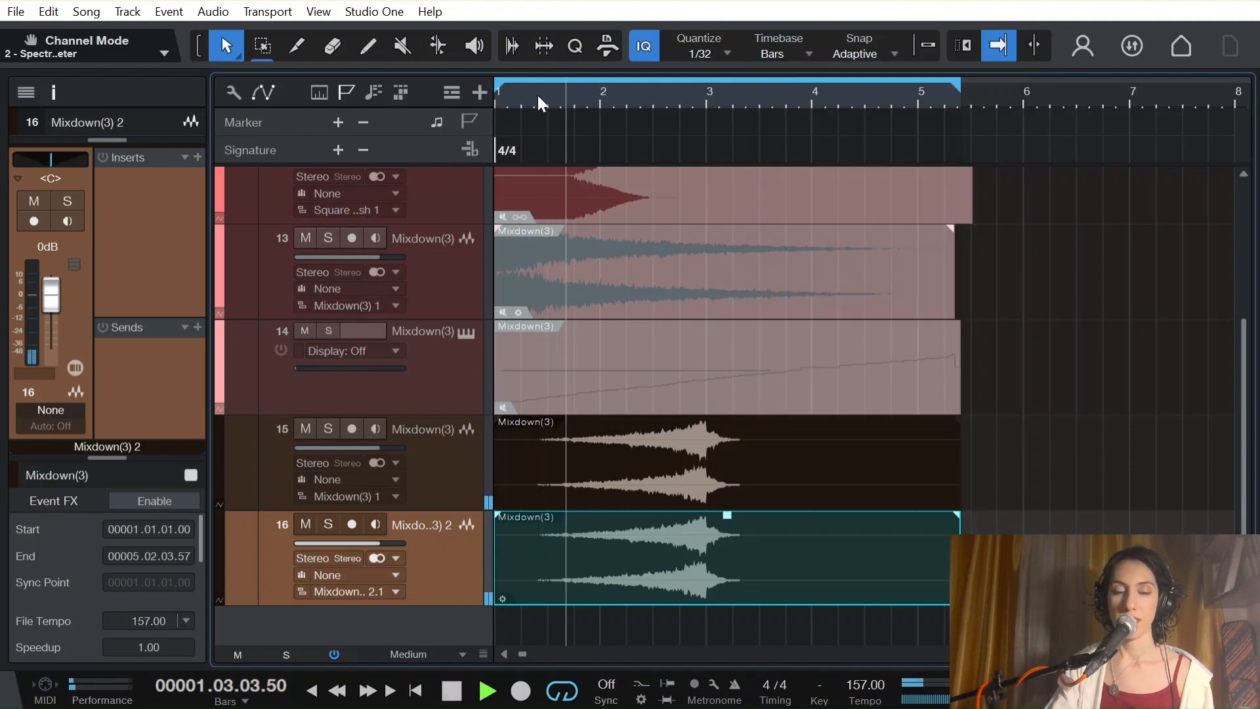
key(space)
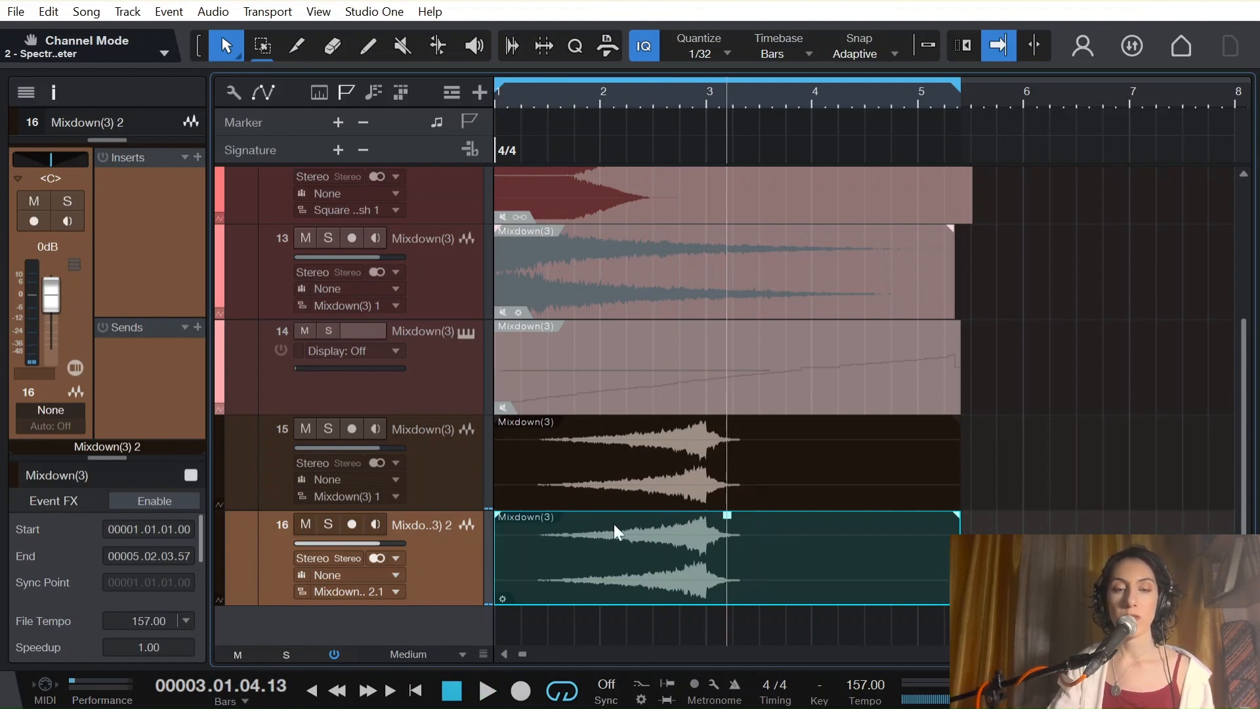
click(468, 483)
click(443, 553)
click(430, 483)
click(449, 560)
click(466, 449)
click(453, 543)
click(452, 484)
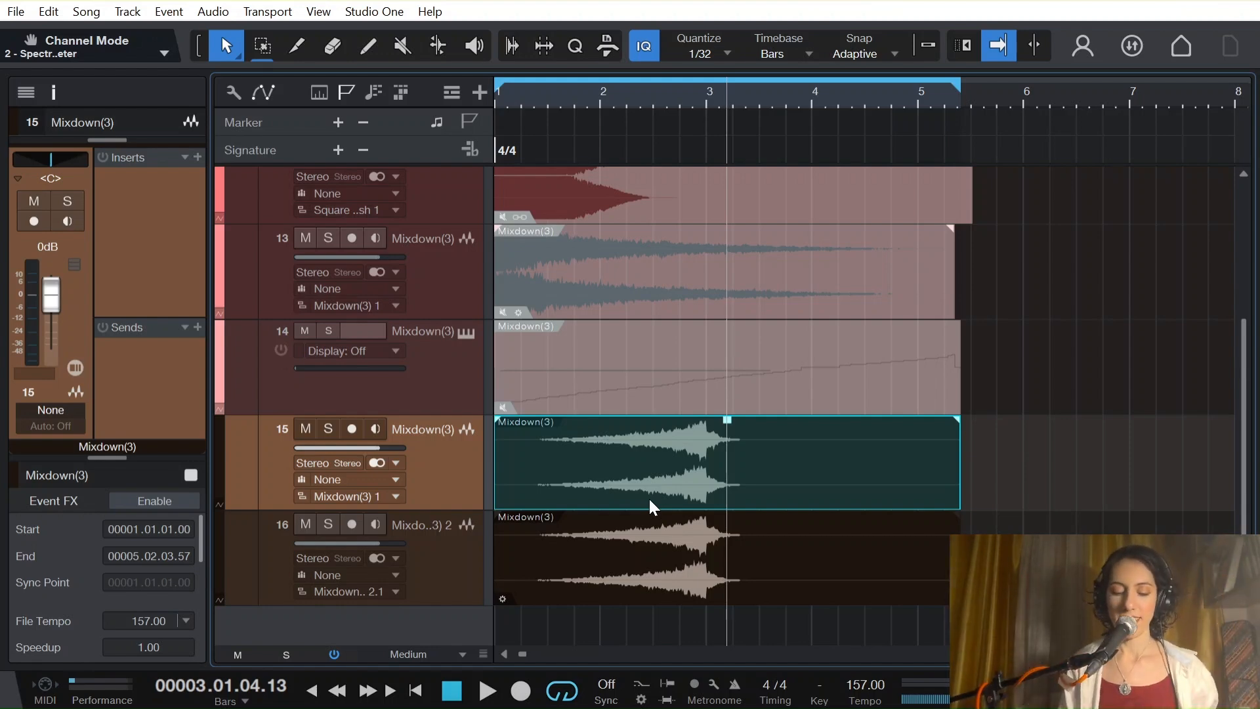
click(534, 93)
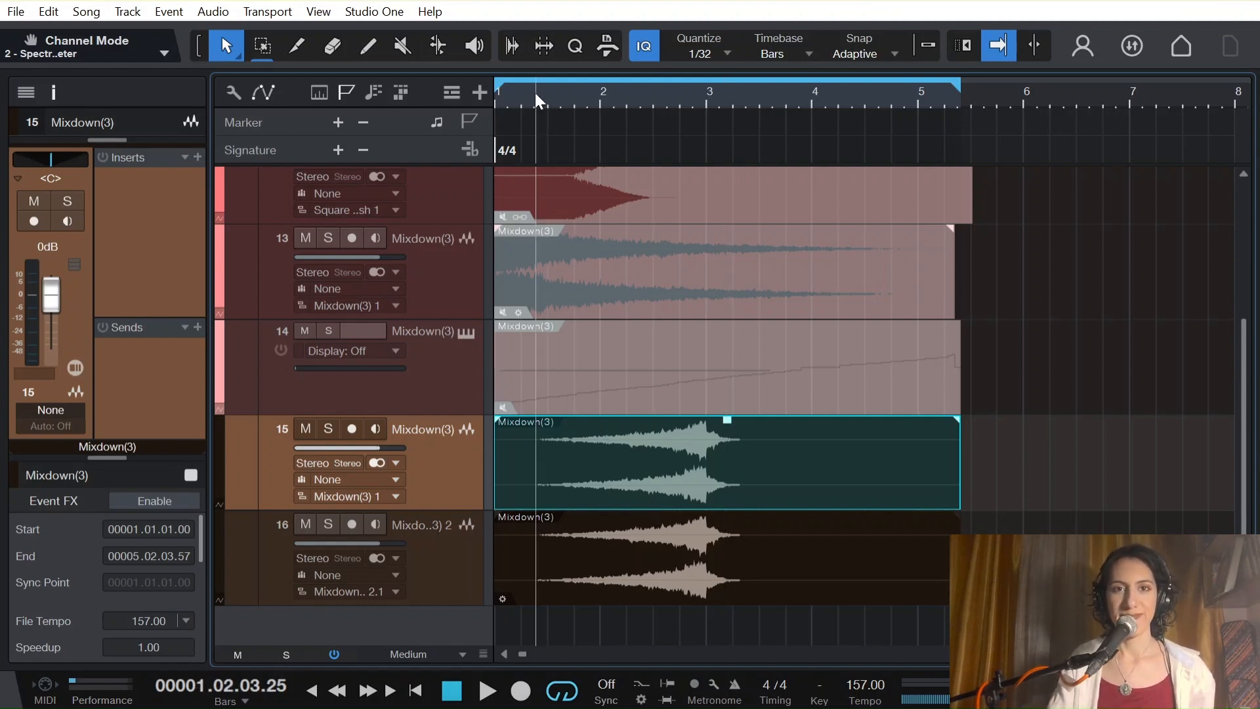